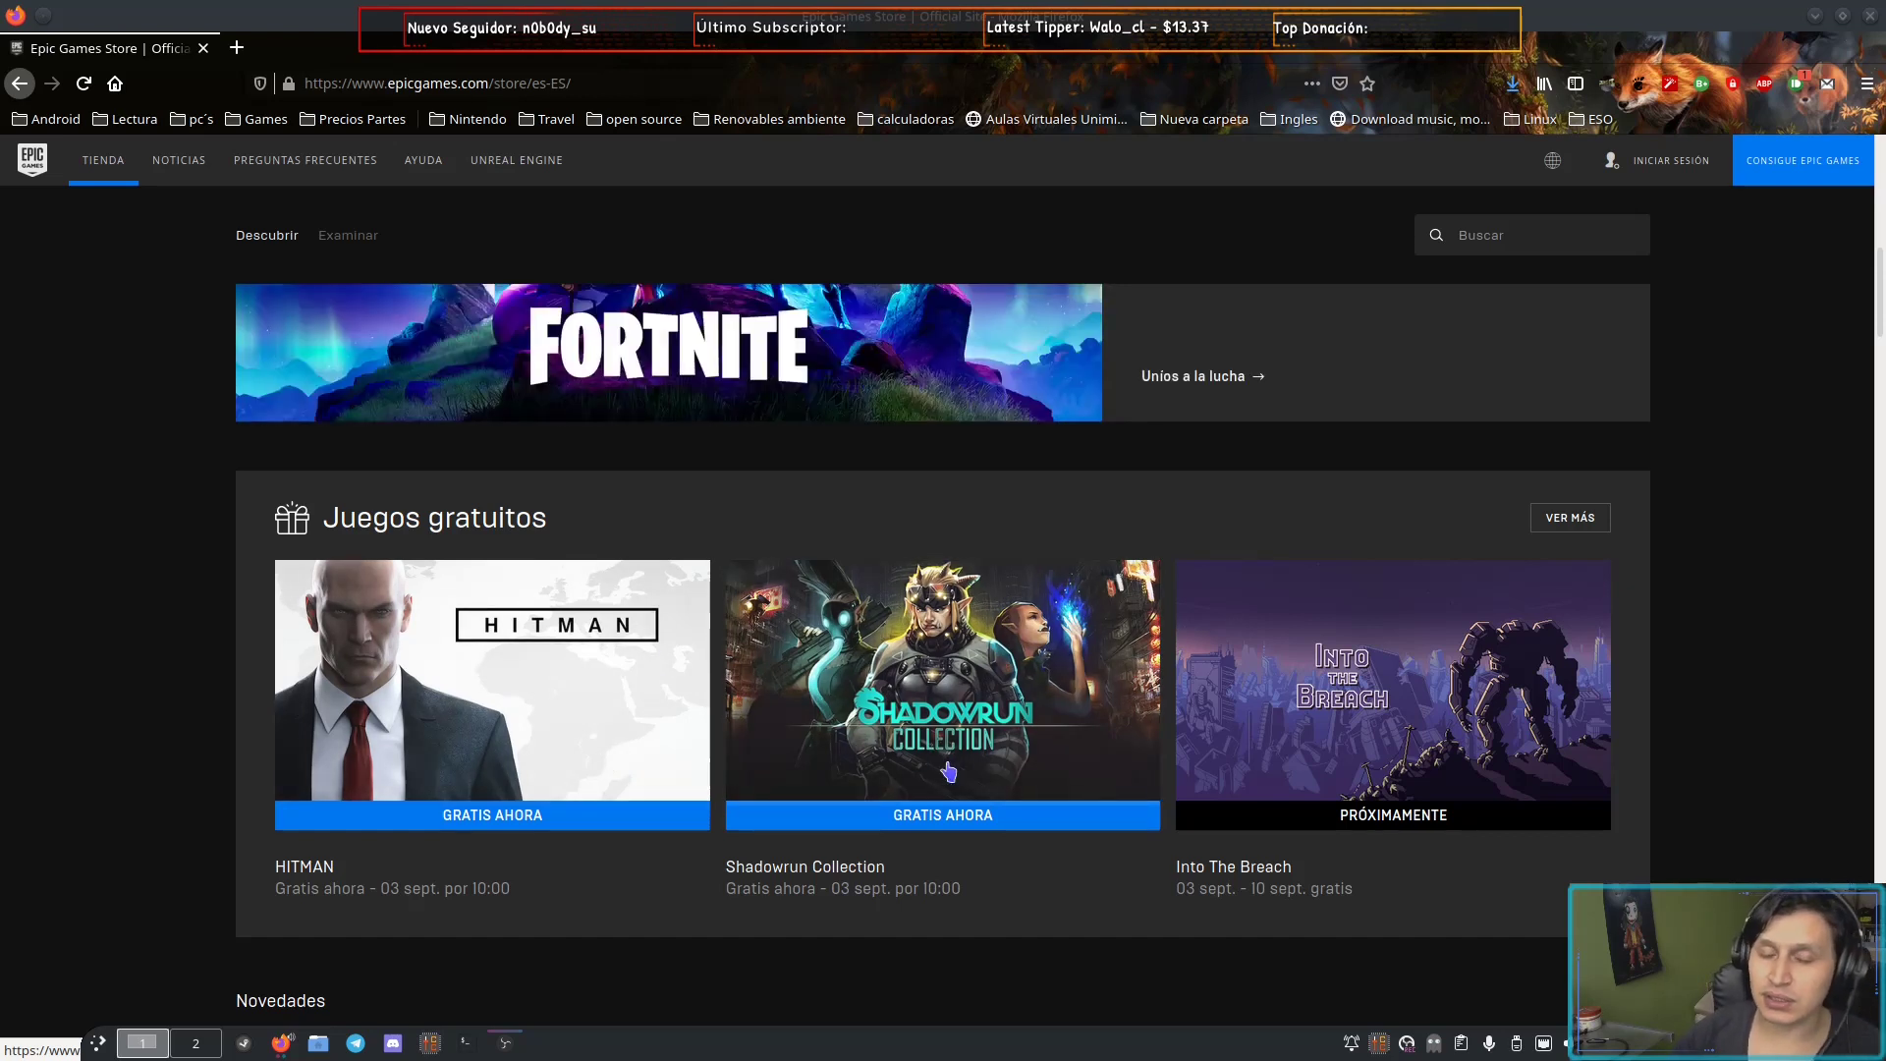
- Clear the browser and terminal off the desktop and open the Linux 2 m2 drive in the Dolphin file manager
key("super+Page_Down")
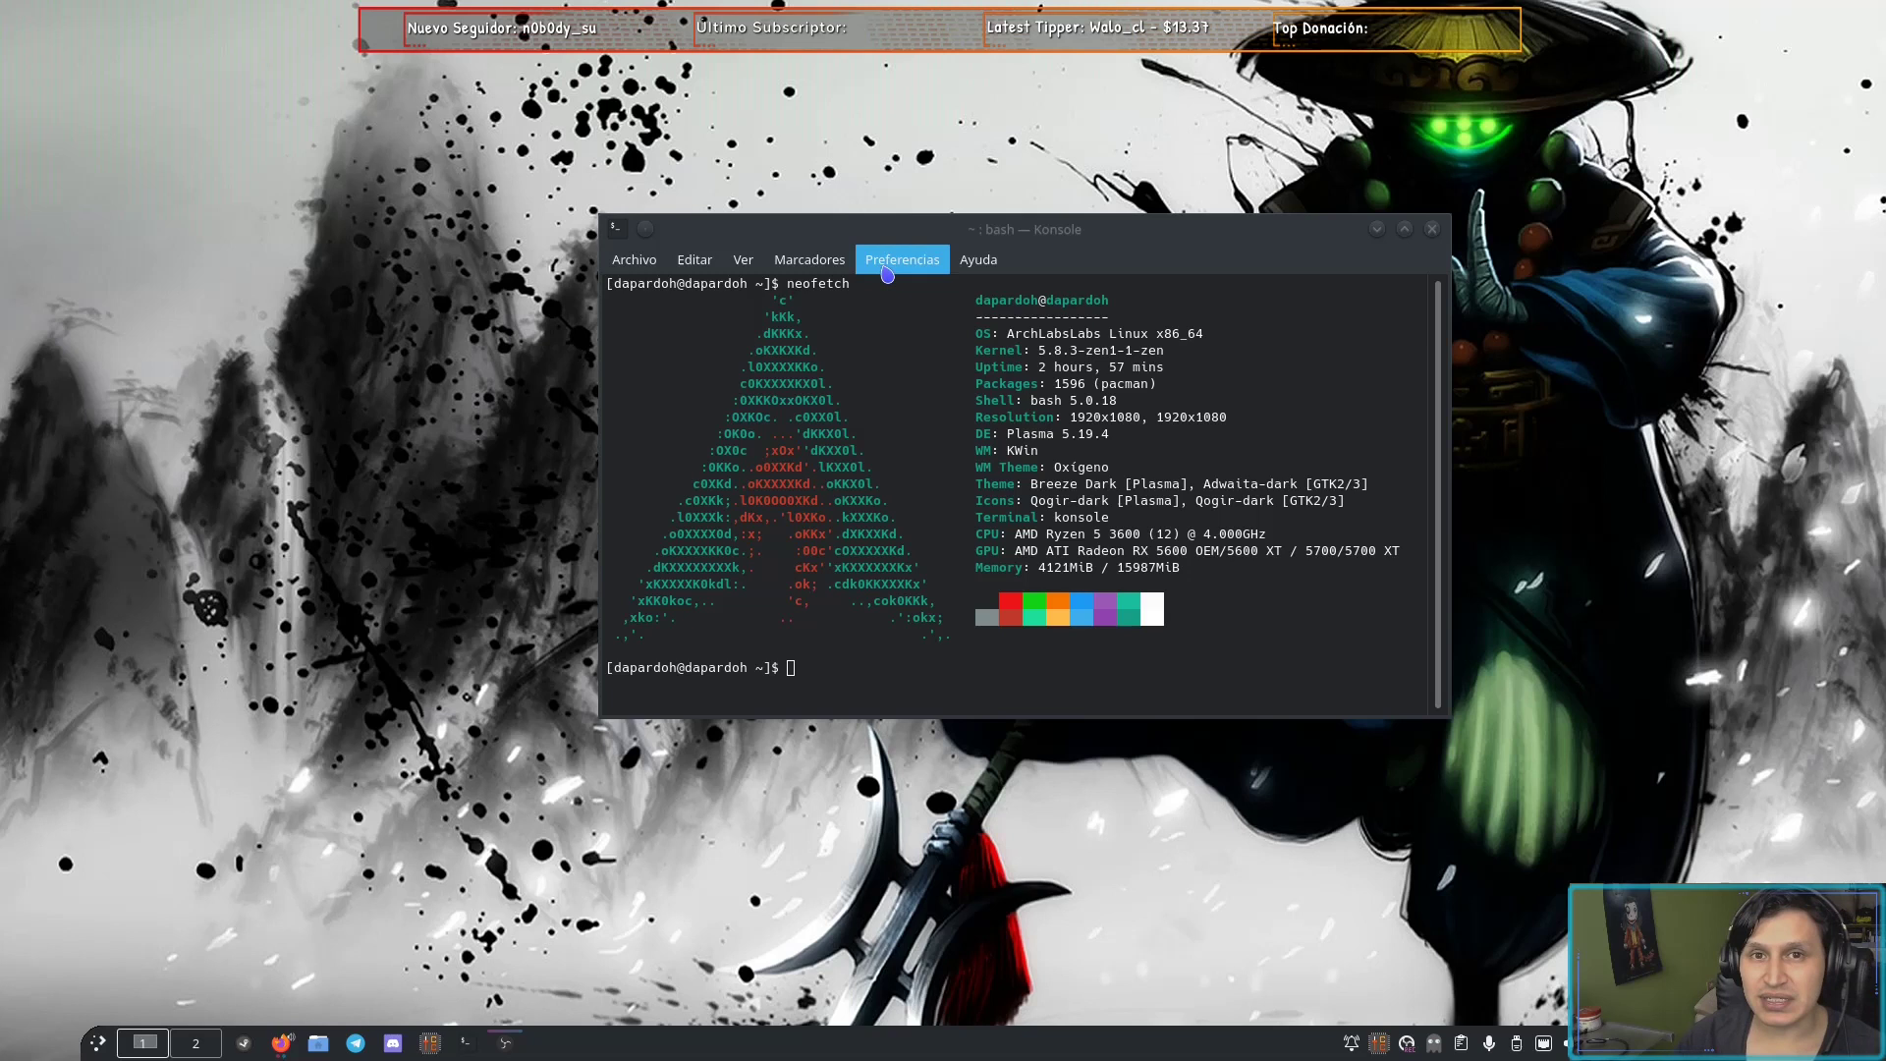
key("ctrl+d")
key("super+e")
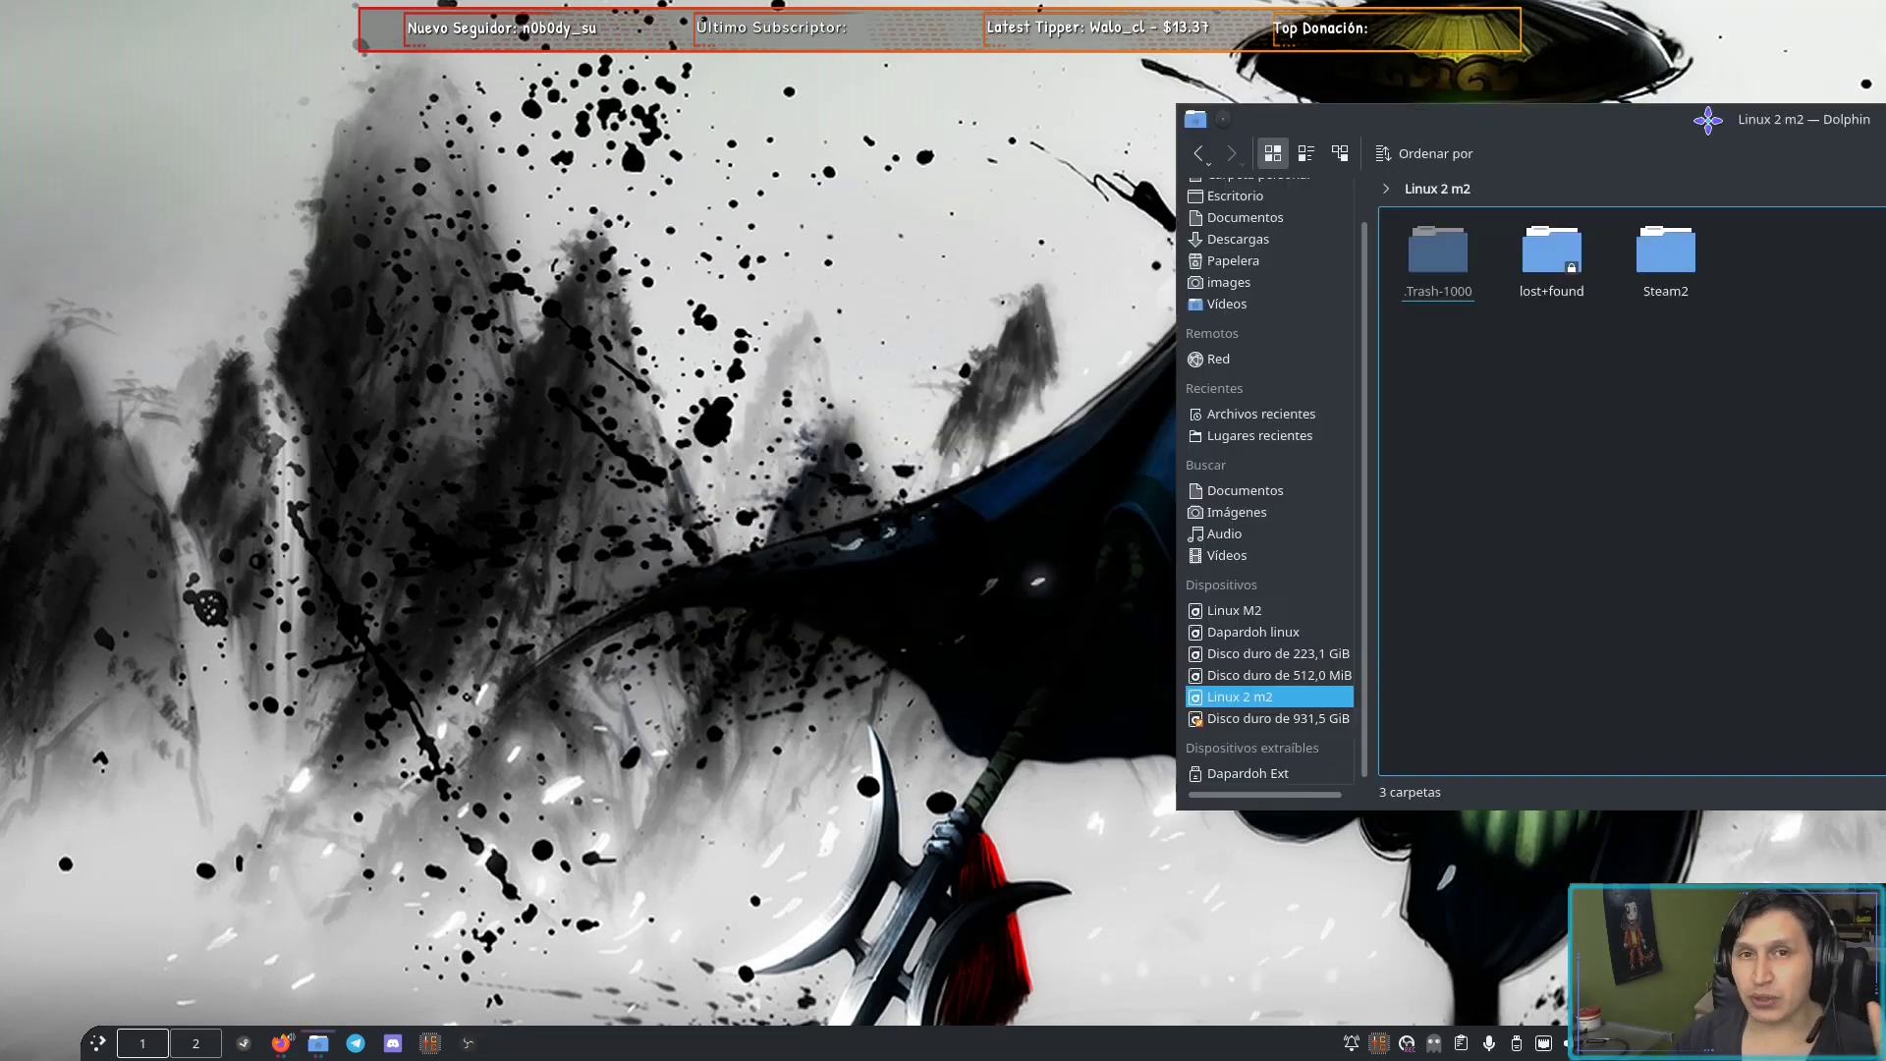
left_click_drag(900, 170, 898, 169)
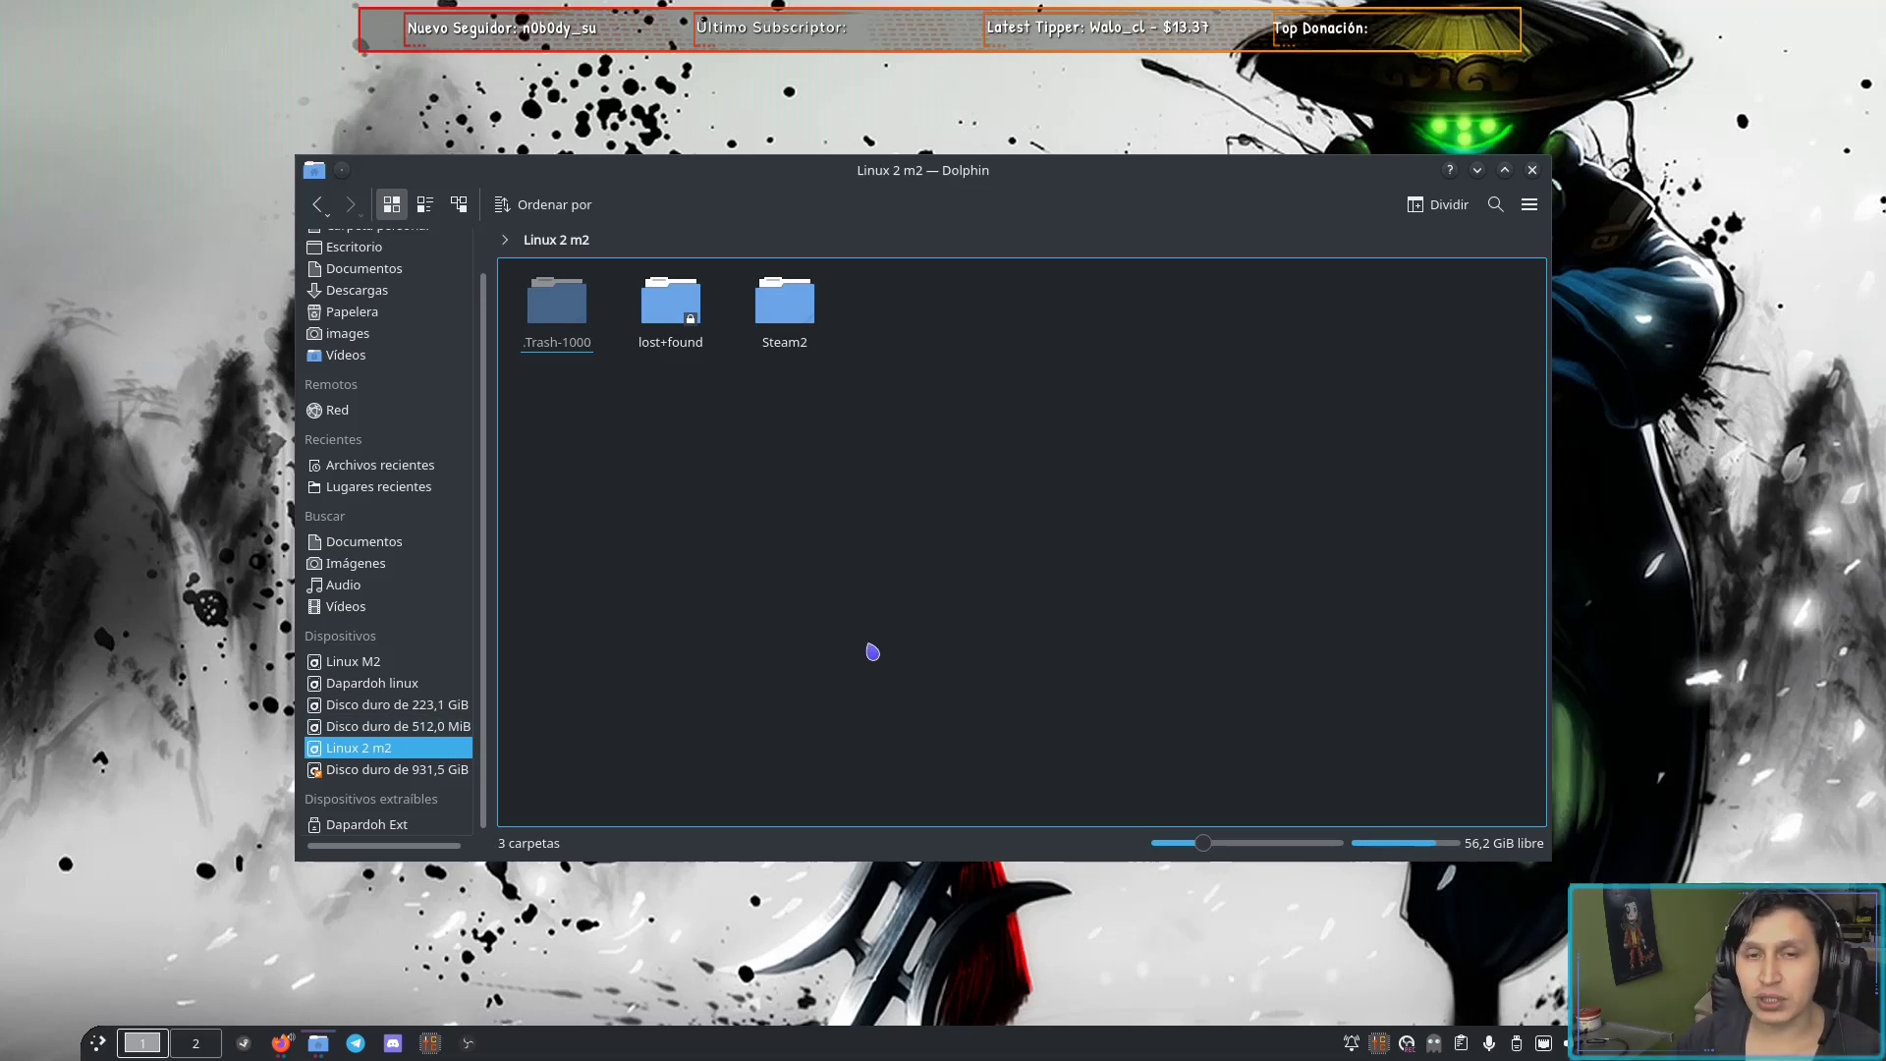
- Create a new folder named "hitman" on the Linux 2 m2 drive
right_click(888, 530)
mouse_move(924, 535)
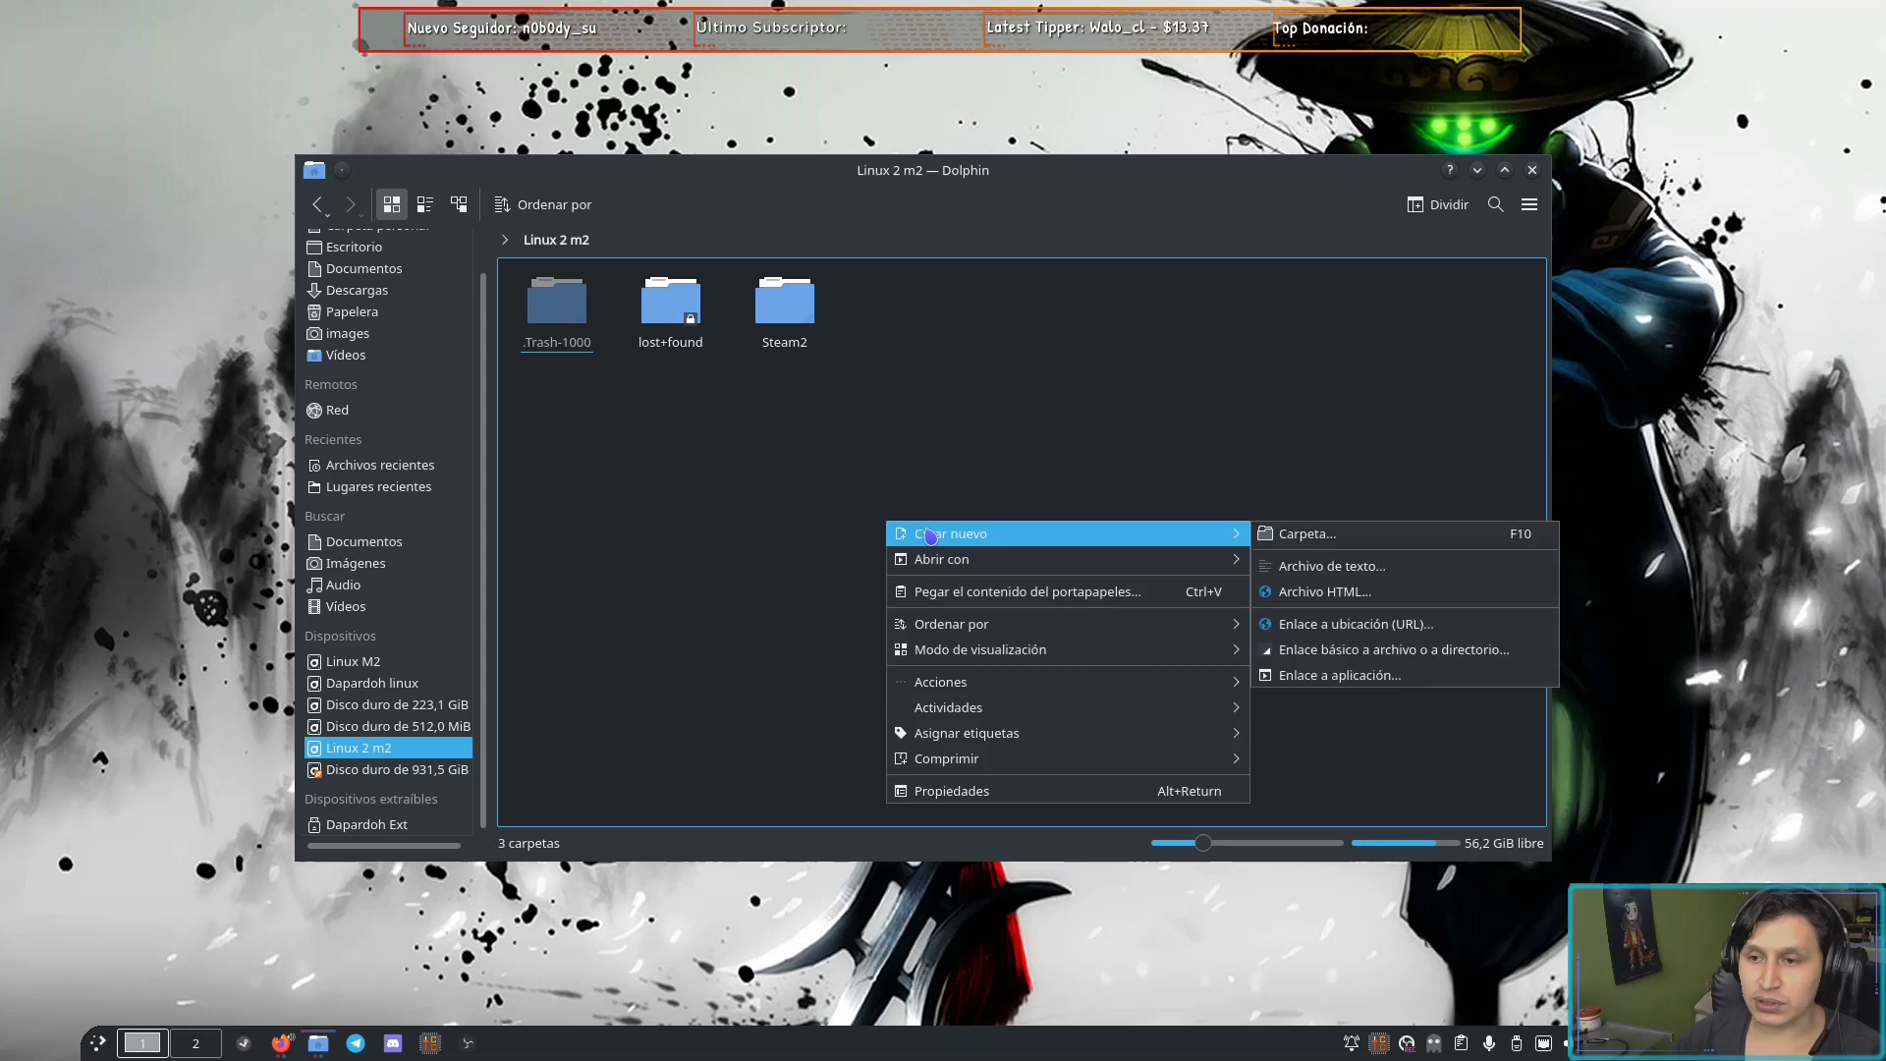
left_click(1299, 537)
type("hitman")
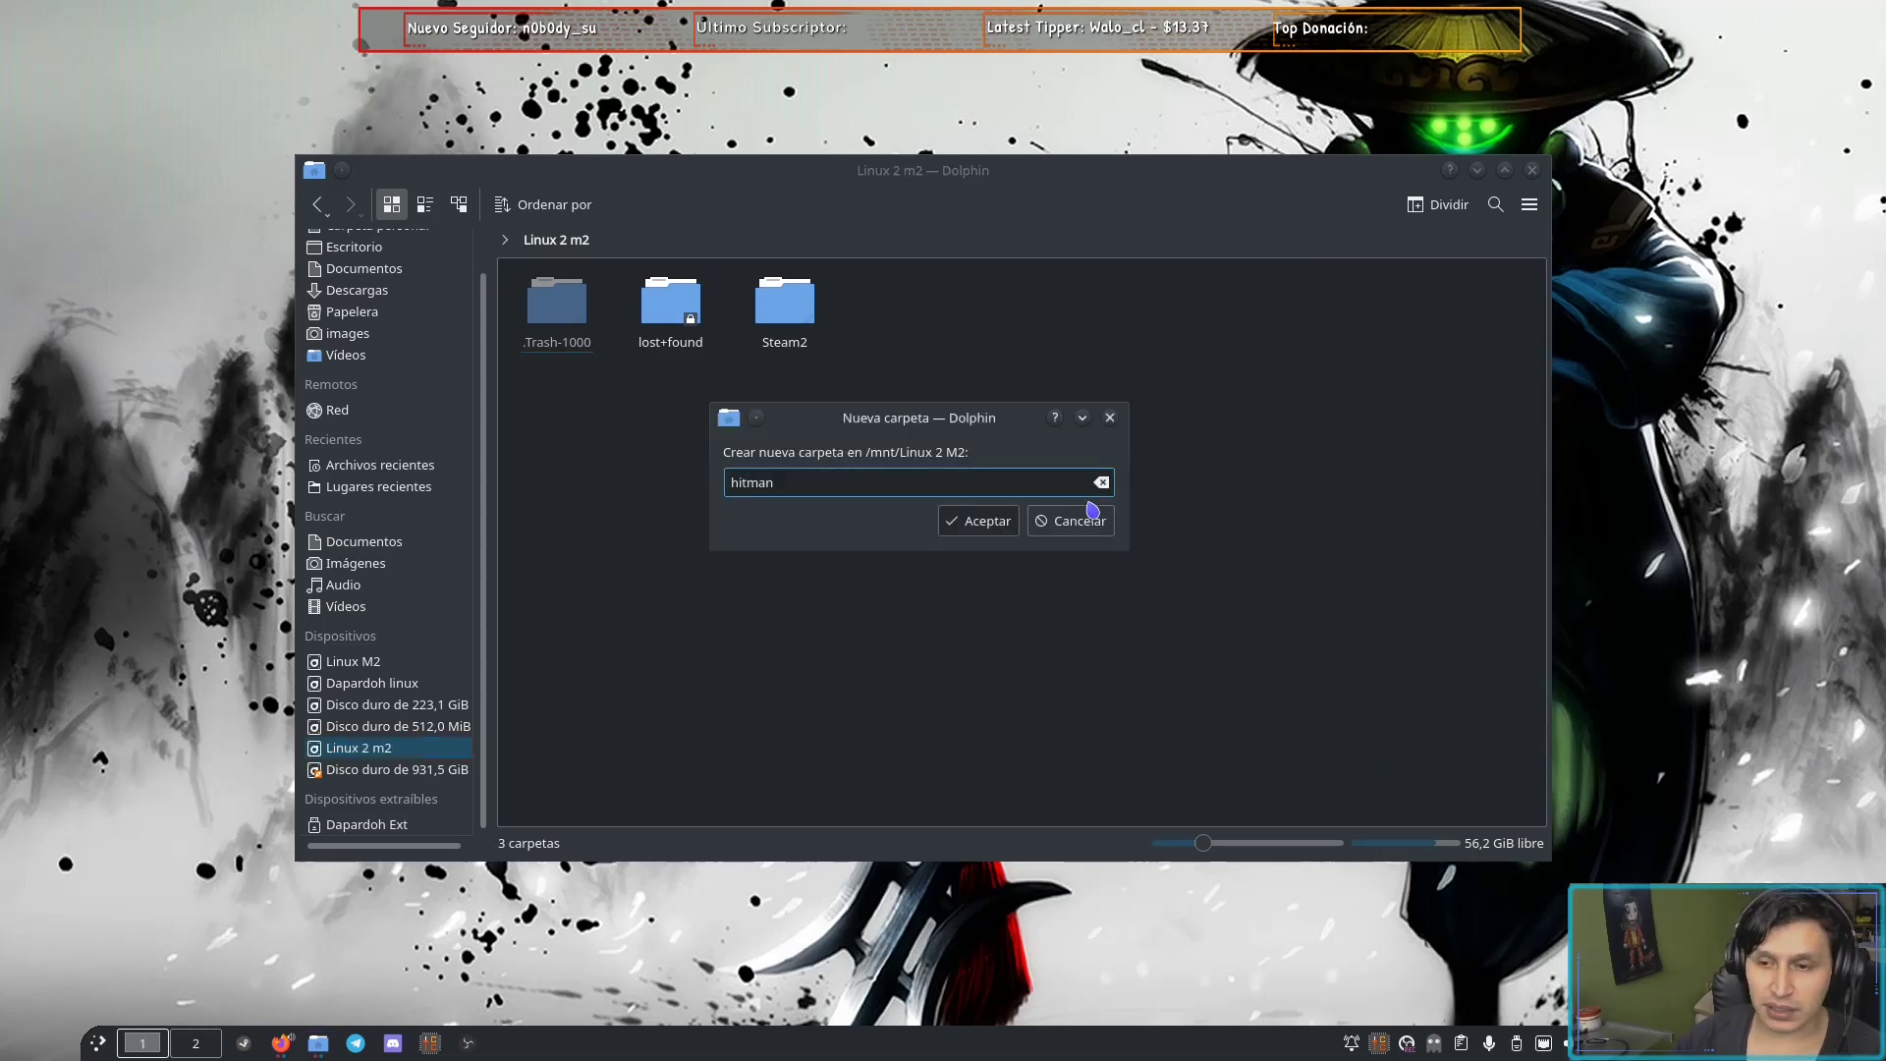
left_click(977, 521)
- Launch Lutris and search Lutris.net for "epic games"
left_click(98, 1043)
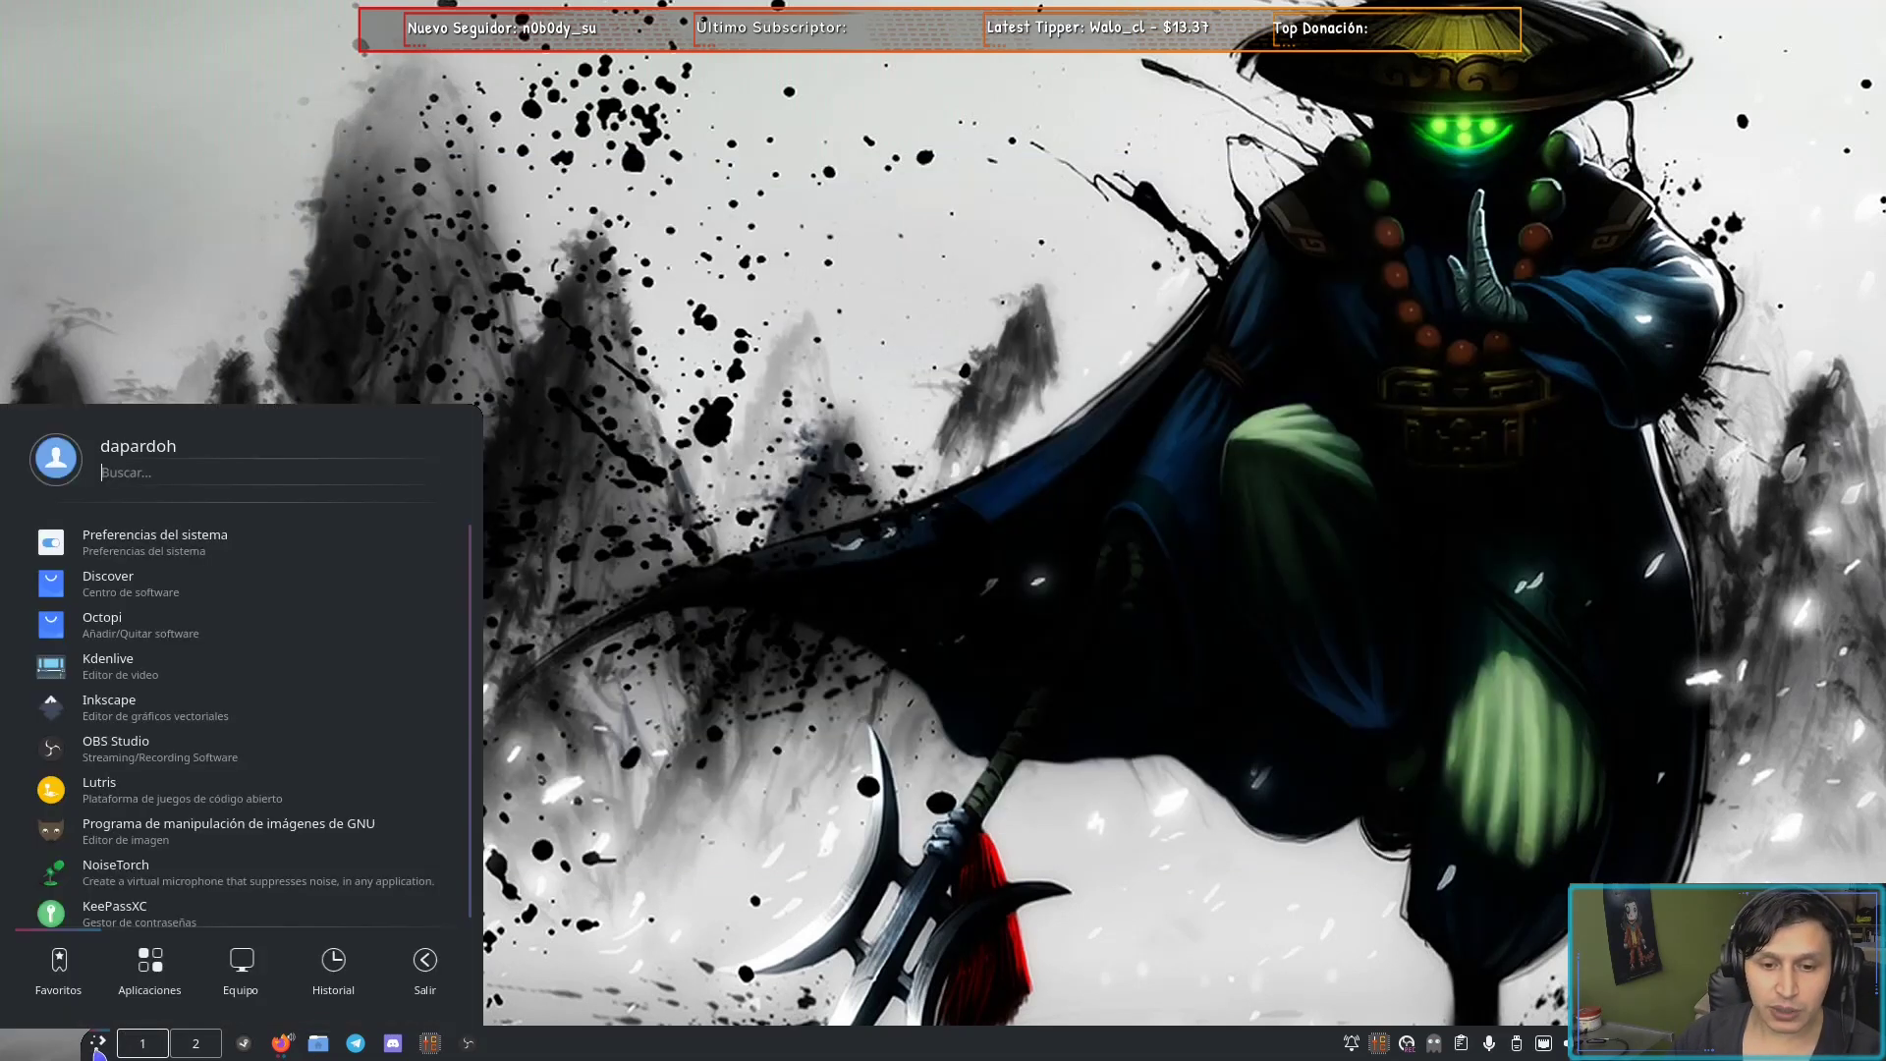
left_click(147, 780)
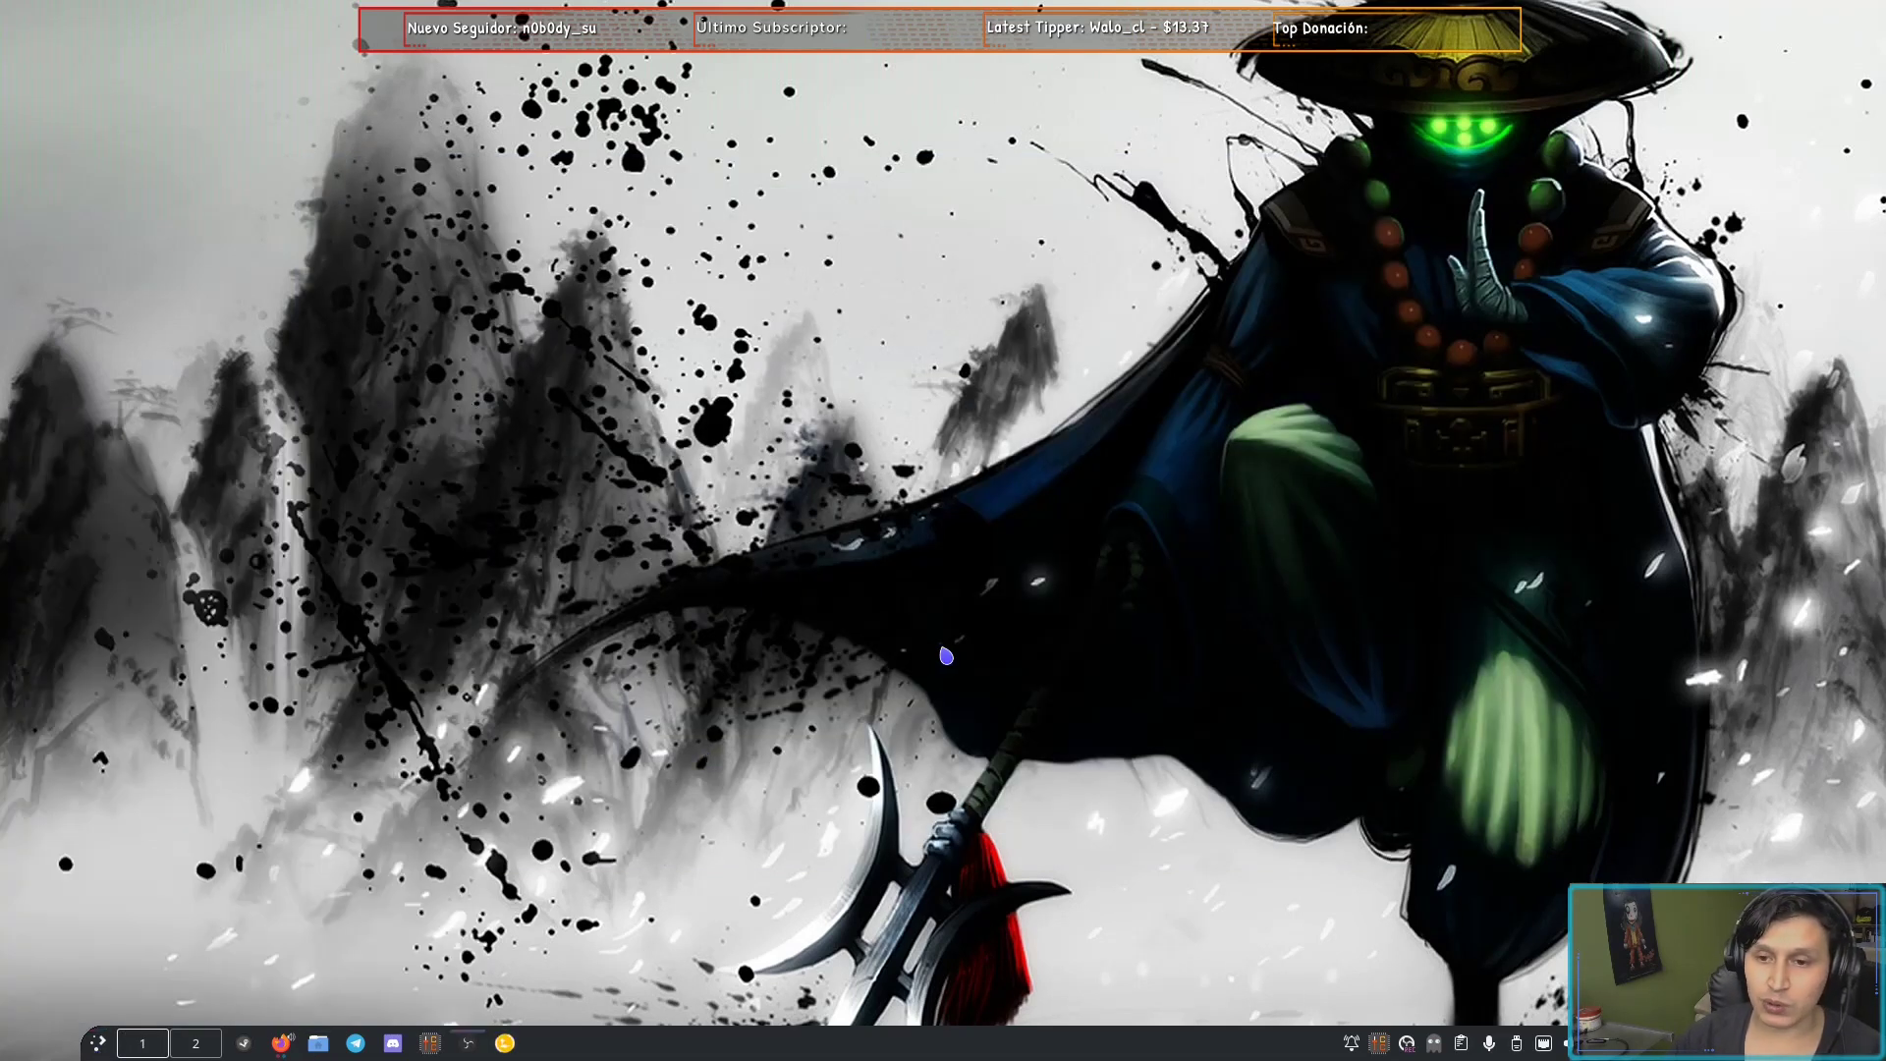
left_click_drag(601, 21, 981, 233)
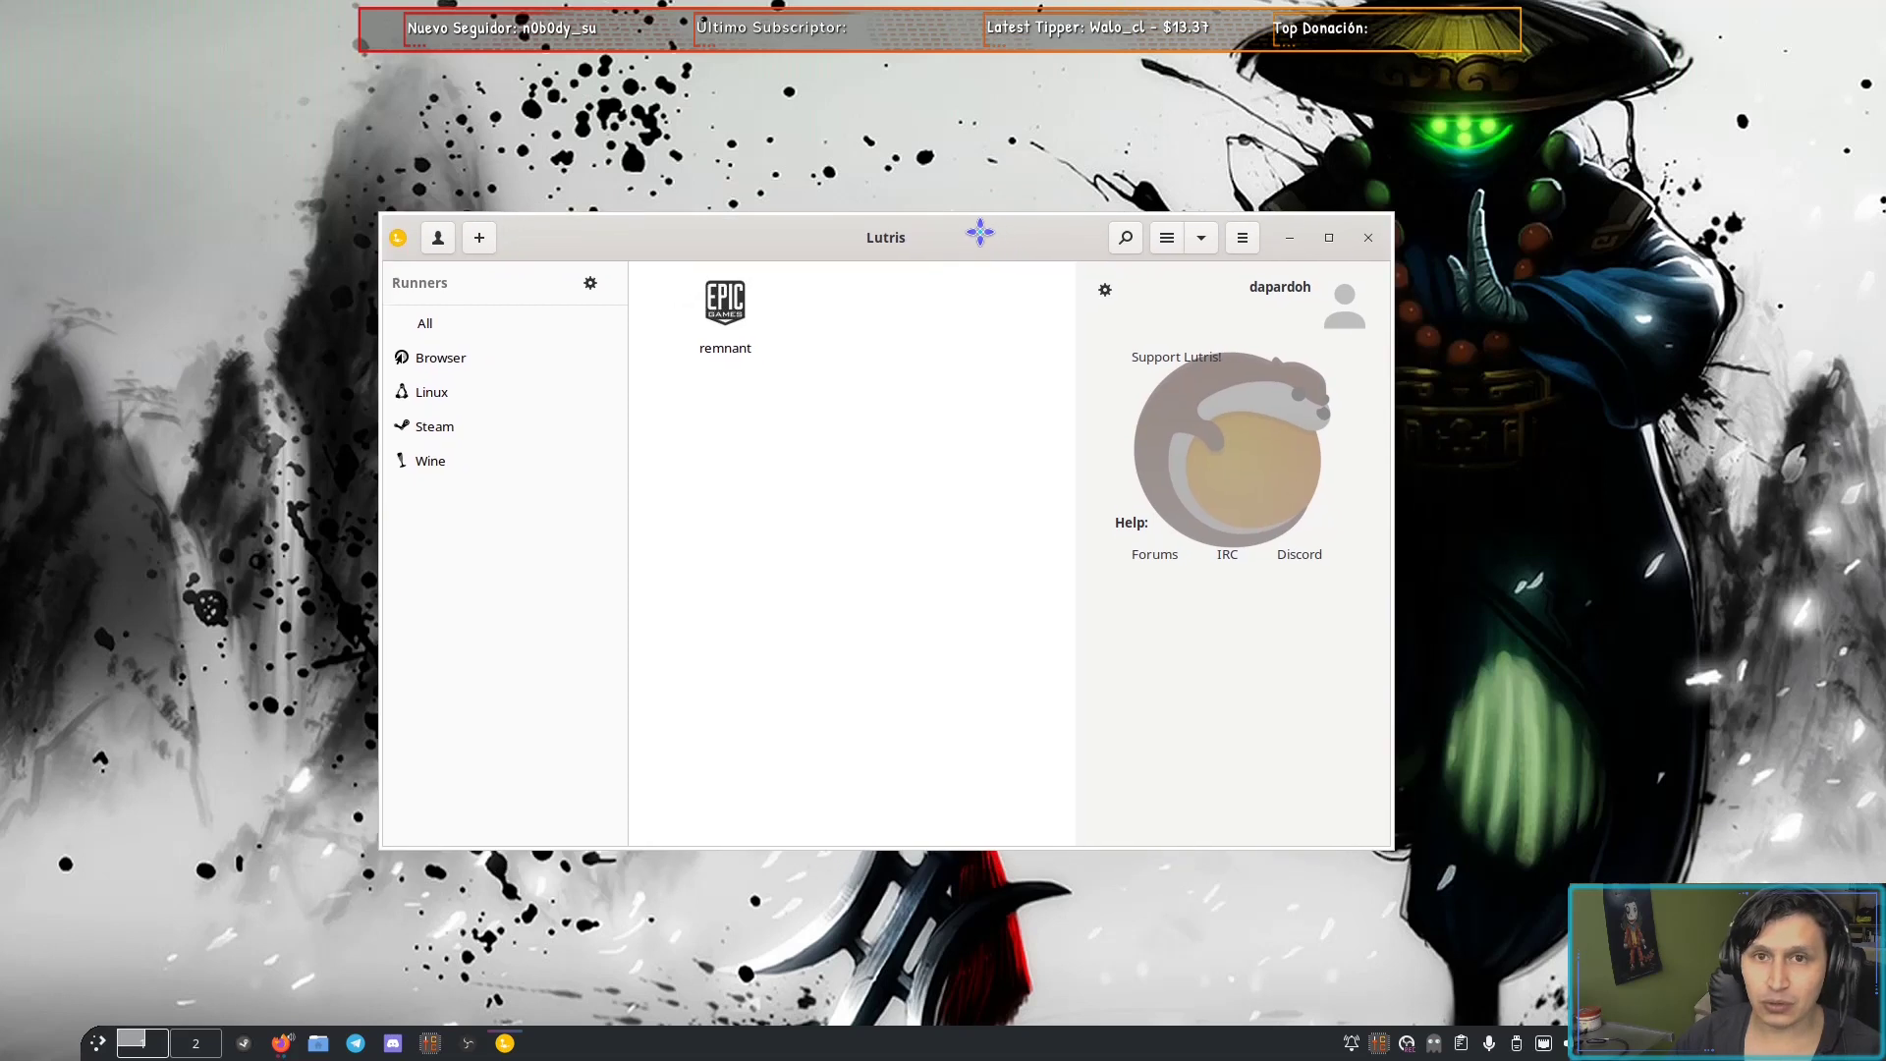
left_click(1125, 240)
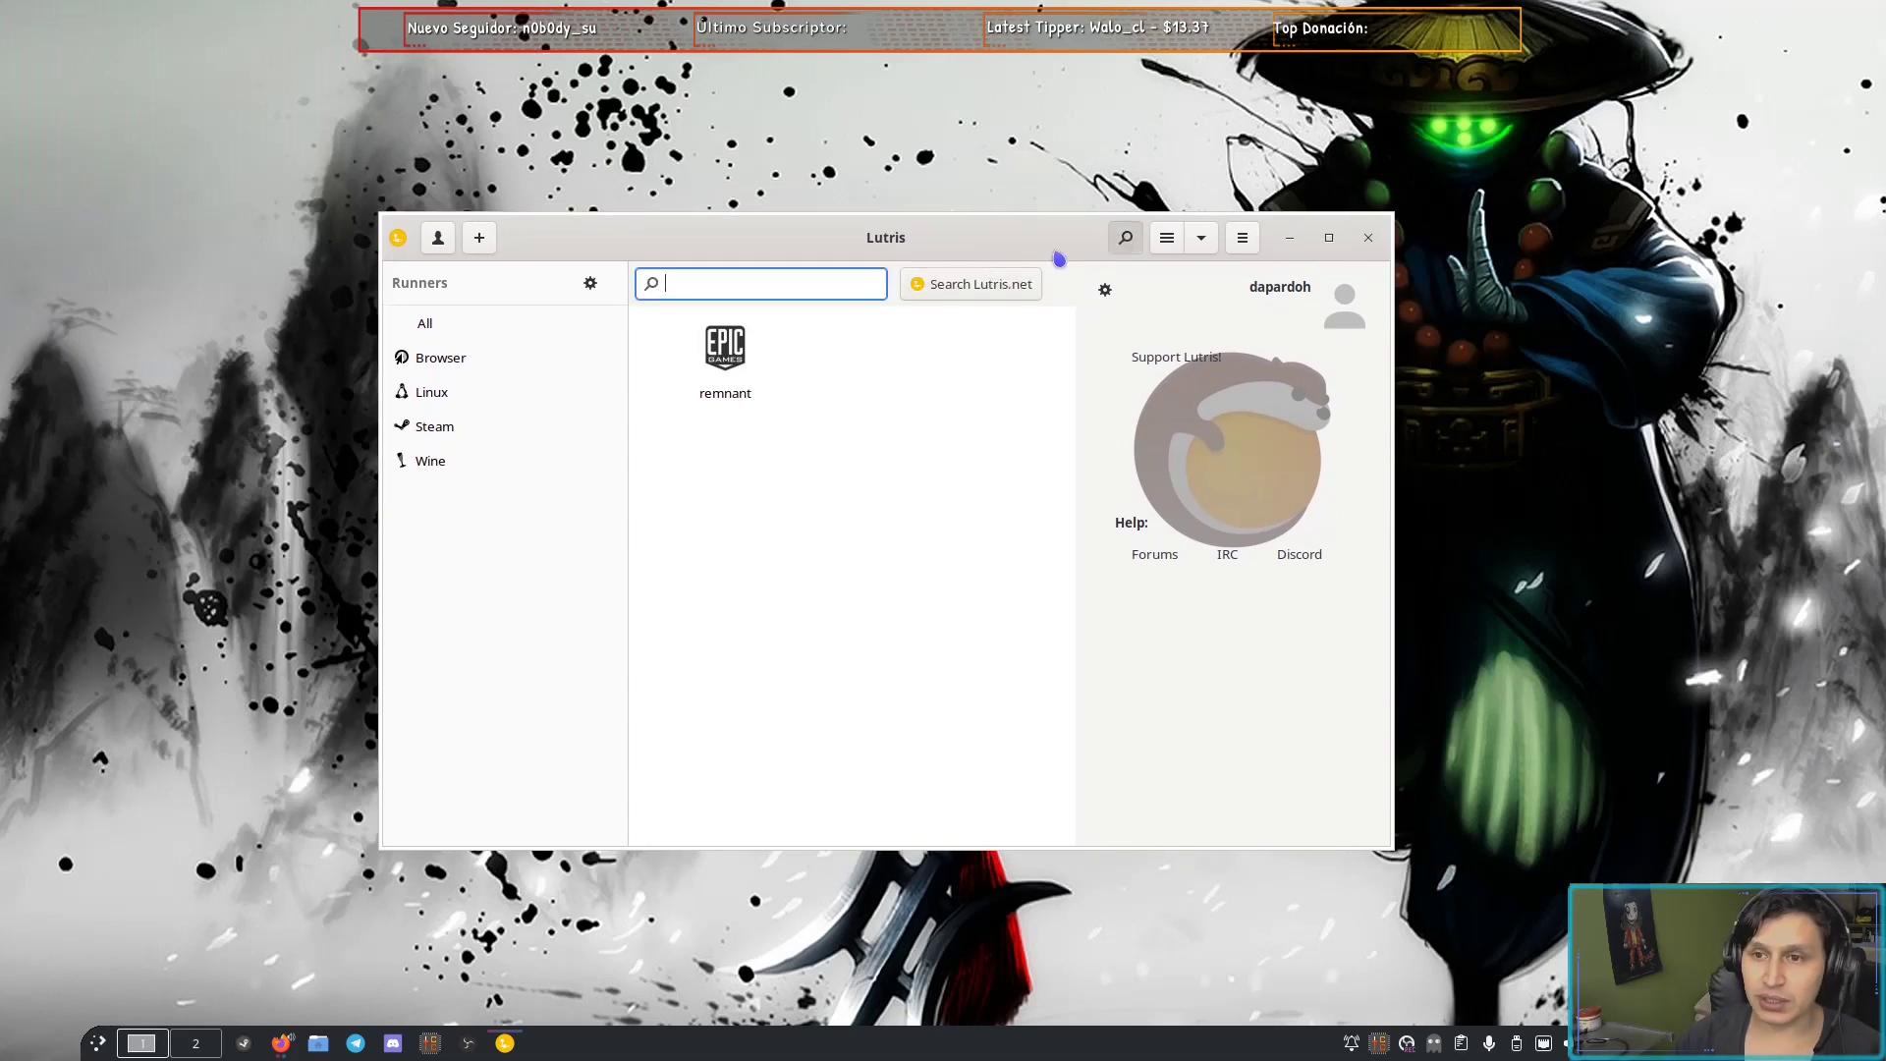
type("epic games")
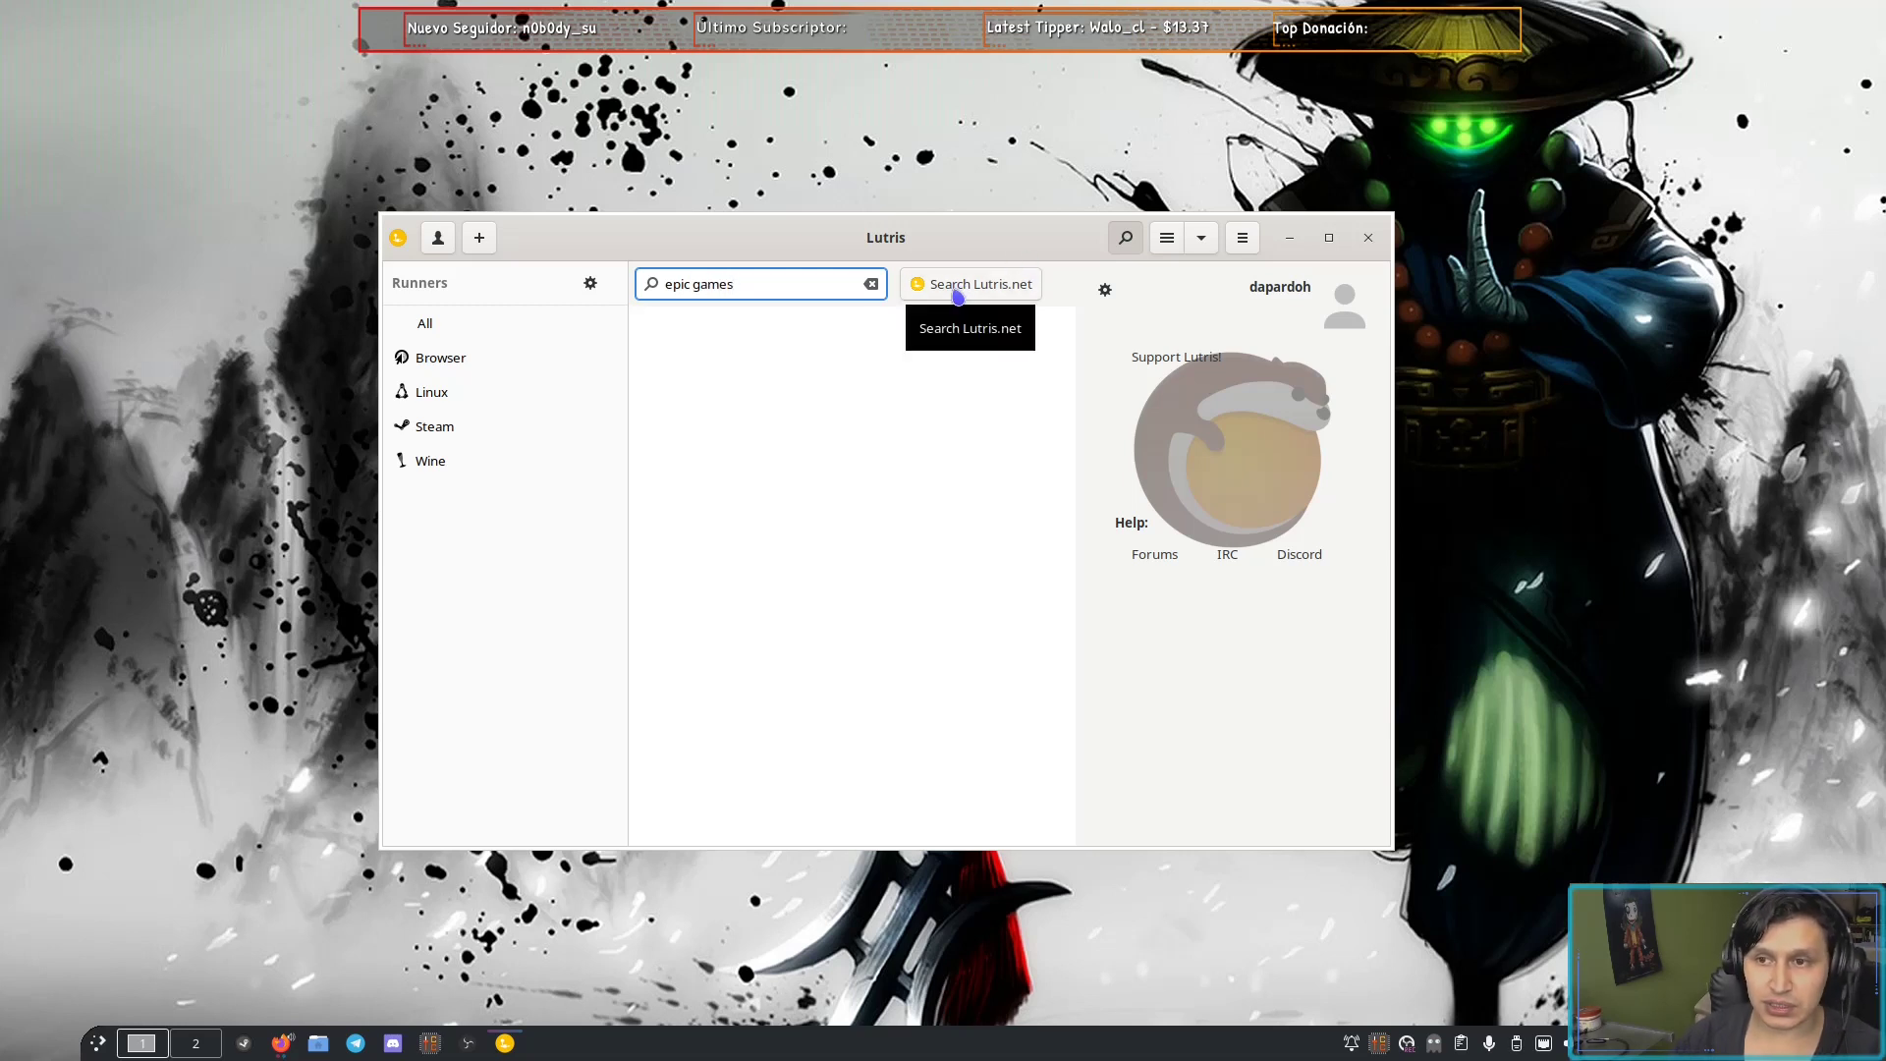
left_click(957, 295)
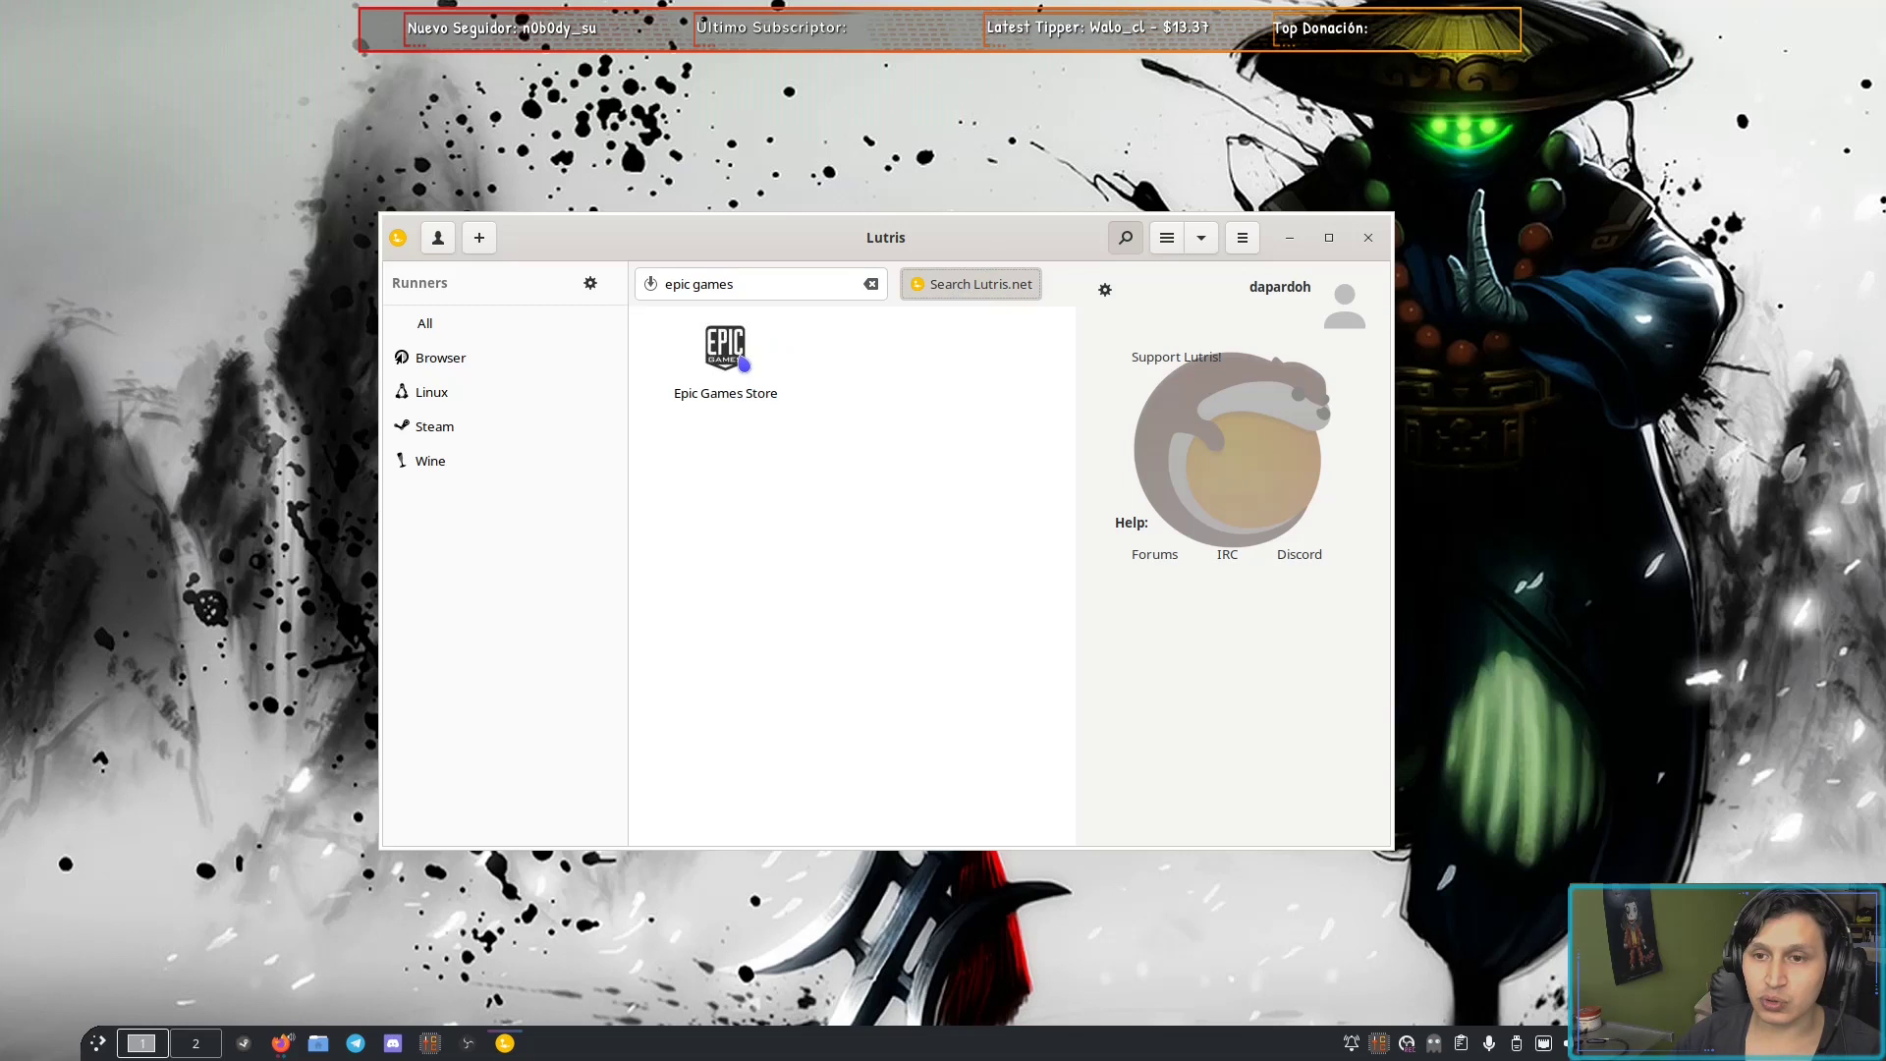
- Select the Epic Games Store result and start its Latest installer
left_click(735, 368)
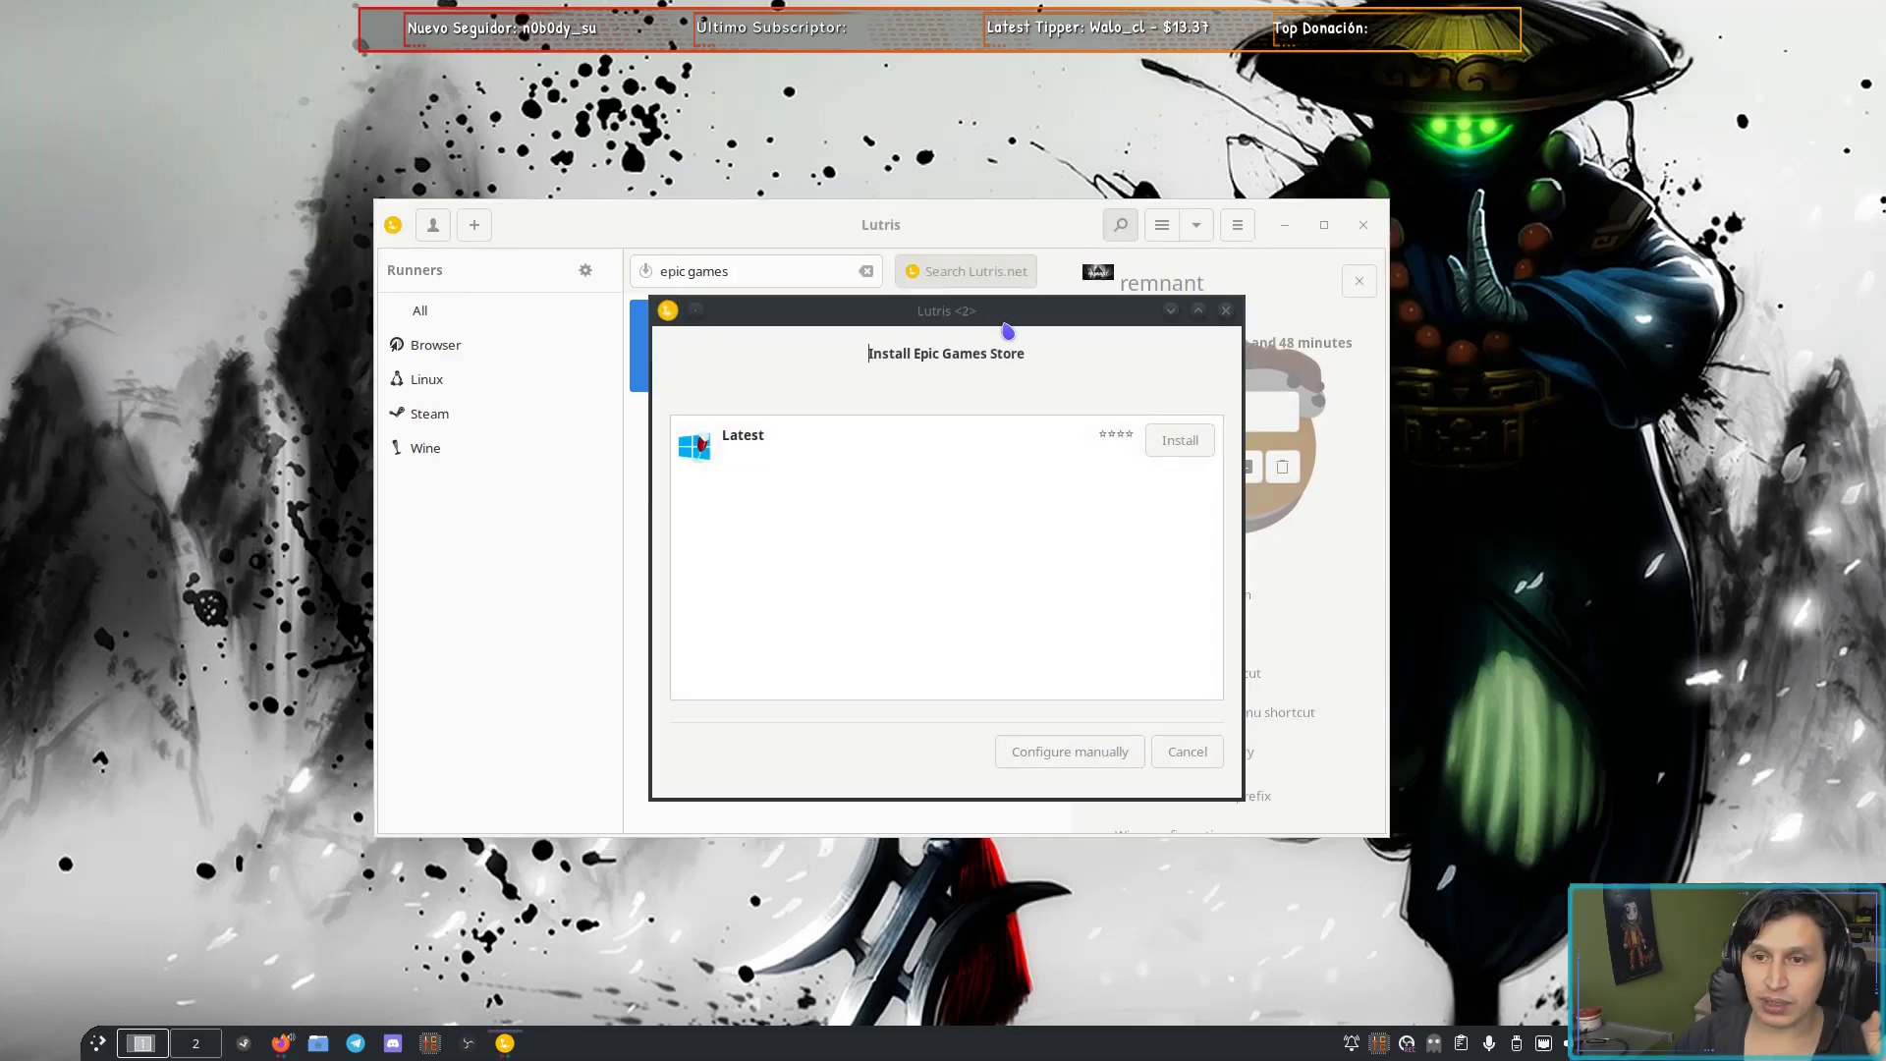
left_click_drag(1006, 313, 956, 325)
key("Tab")
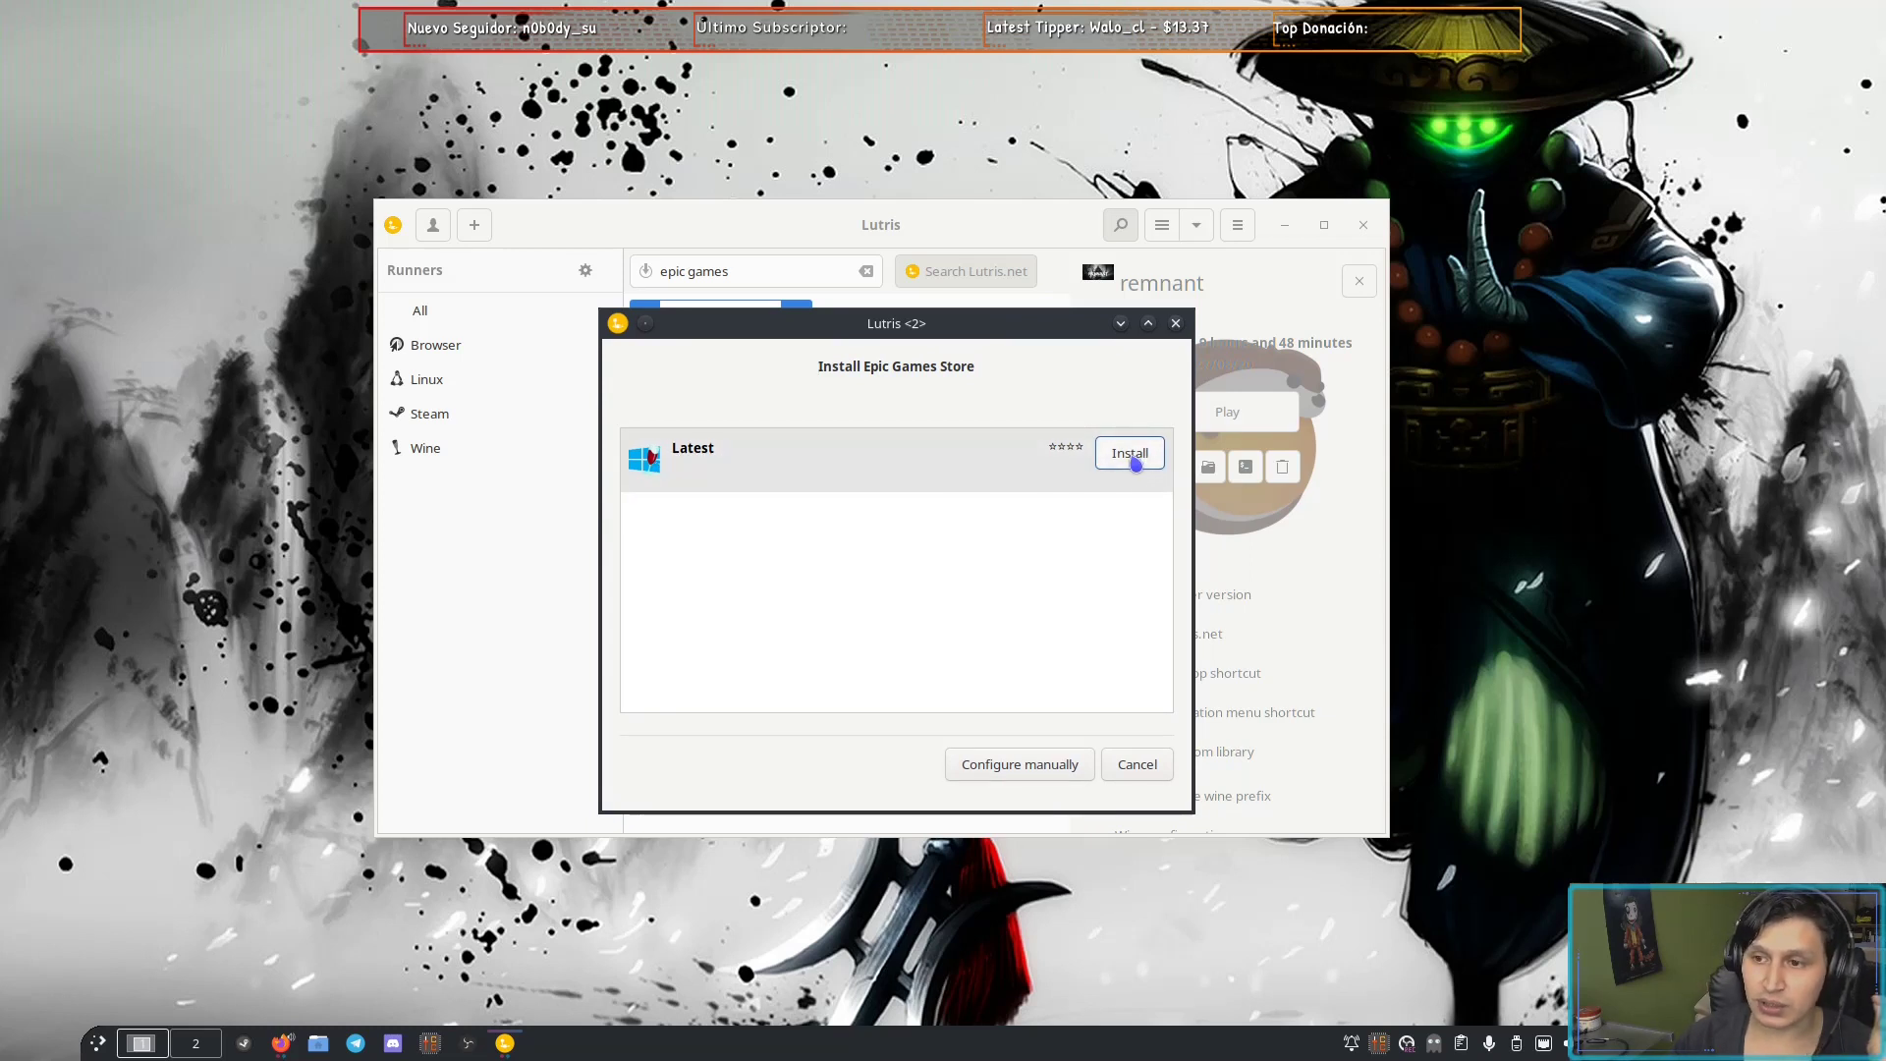
left_click(1128, 457)
- Set the installation directory to the hitman folder on Linux 2 M2 and start installing Epic Games Store
left_click(1130, 494)
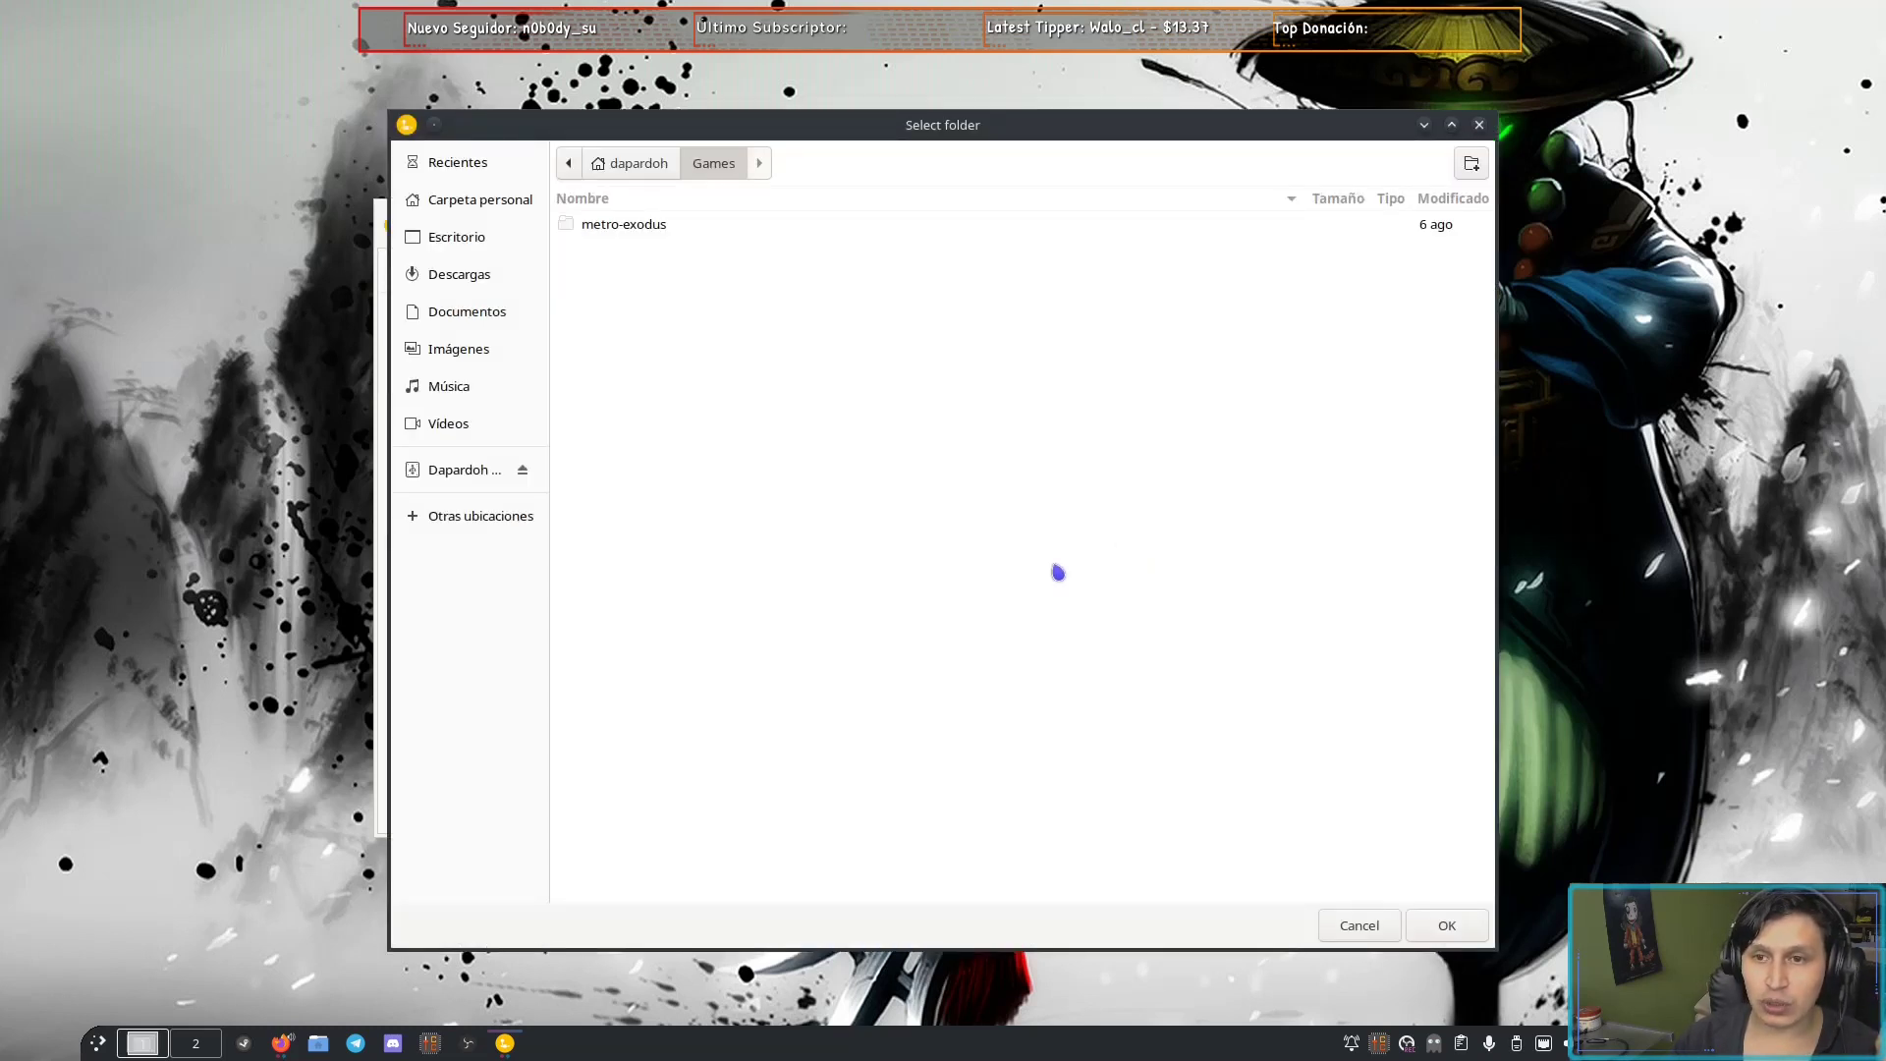
left_click(542, 517)
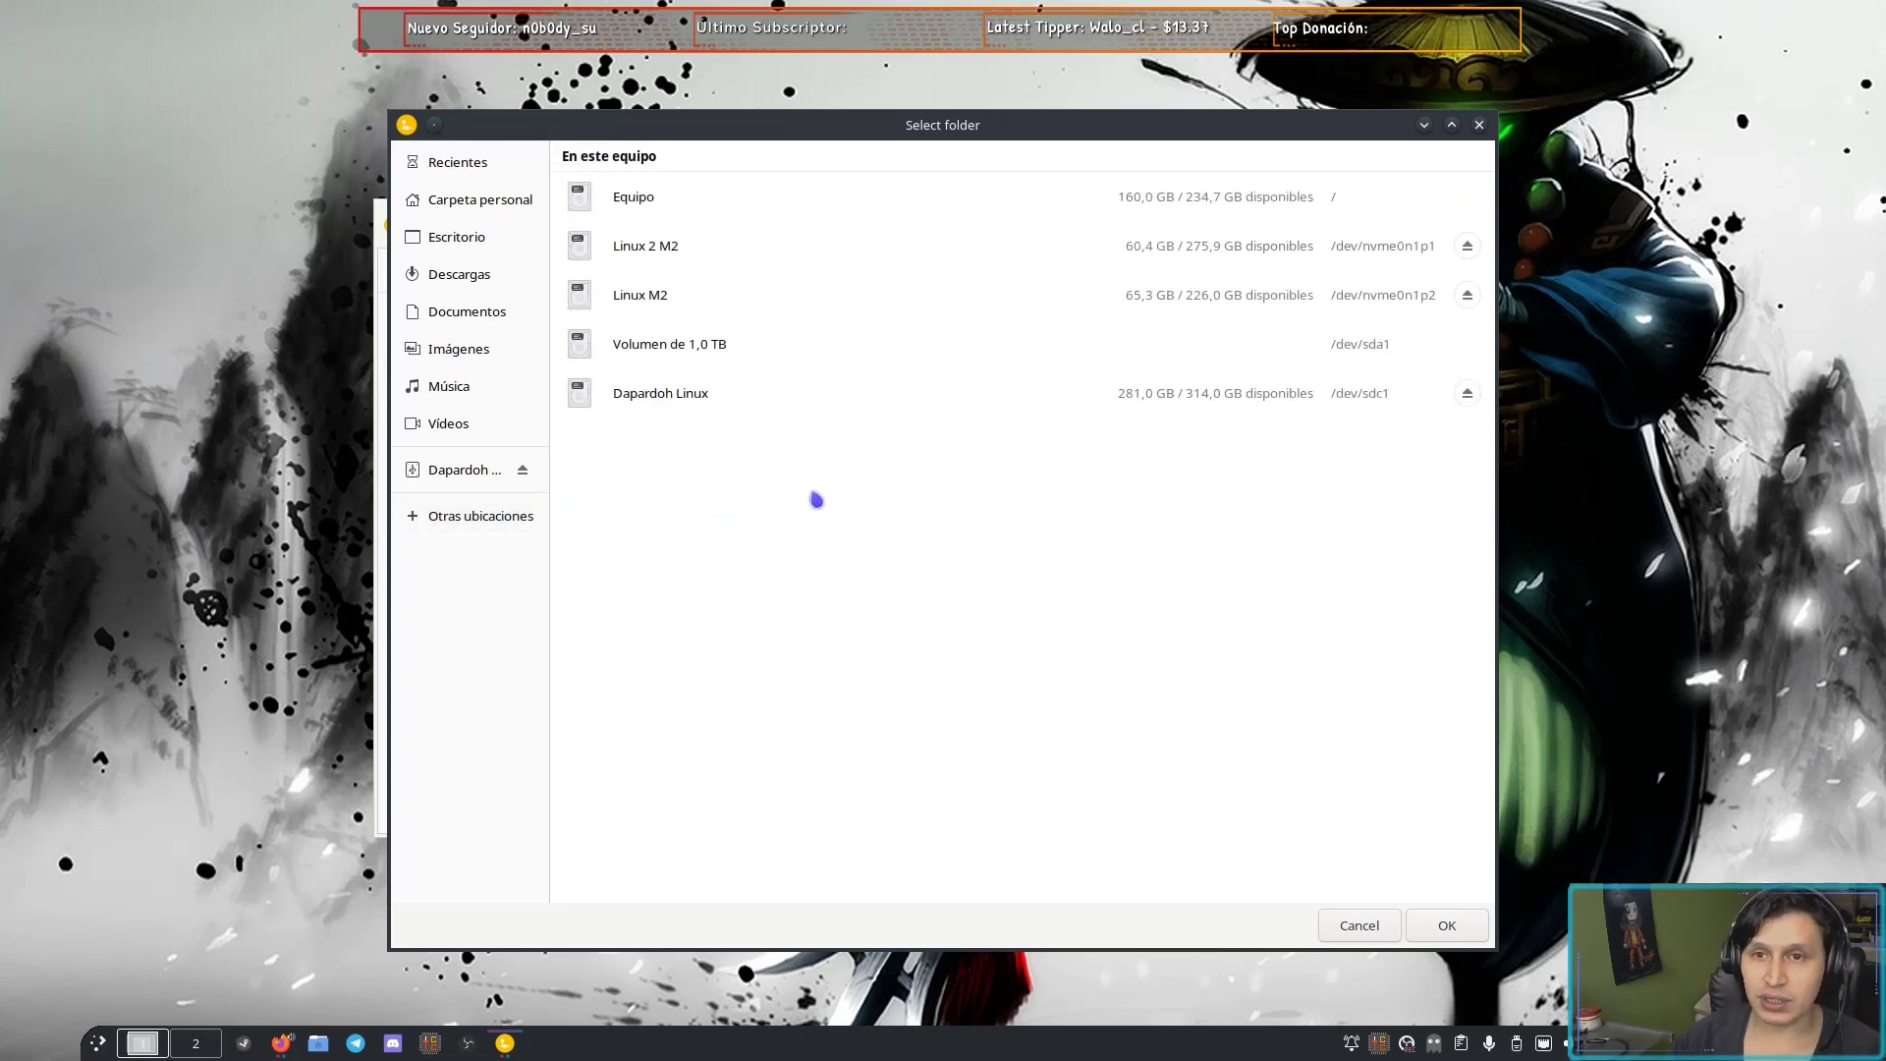
mouse_move(964, 125)
left_mouse_down()
mouse_move(977, 456)
mouse_move(976, 131)
mouse_move(996, 127)
left_mouse_up()
left_click(717, 257)
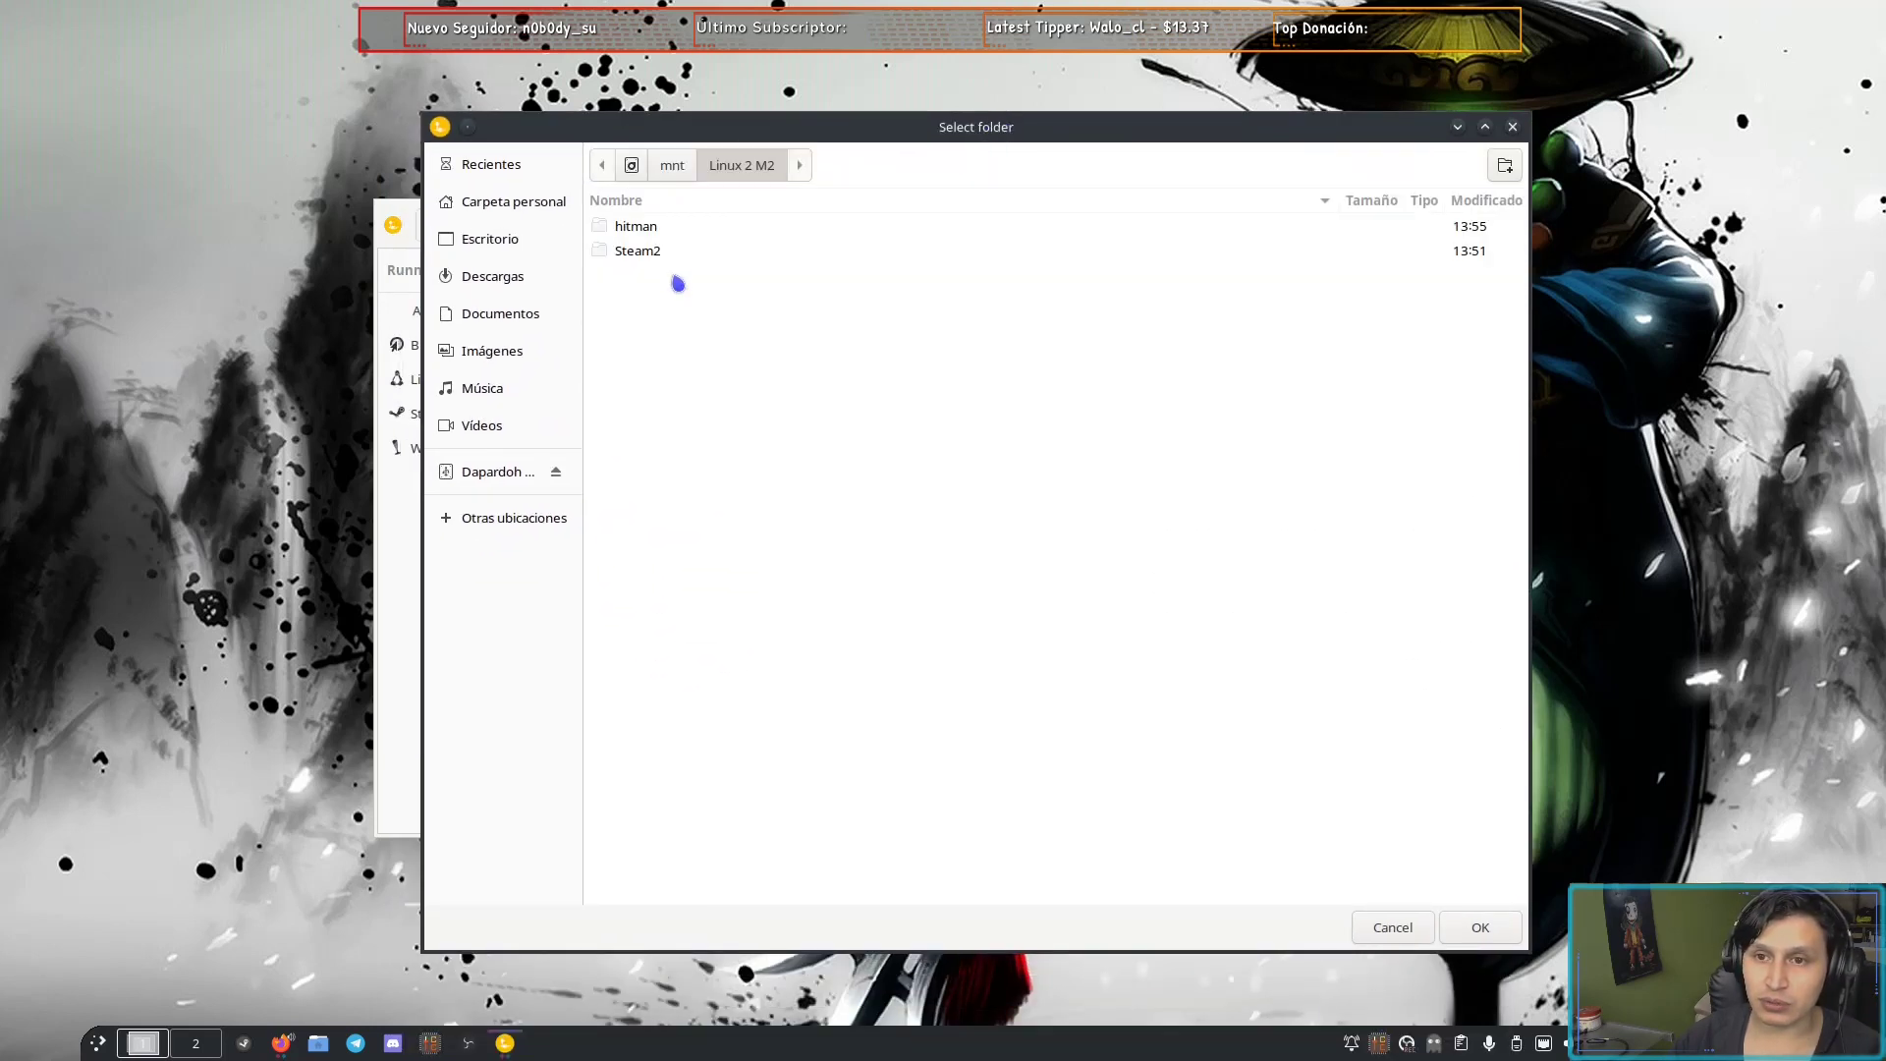
left_click(653, 228)
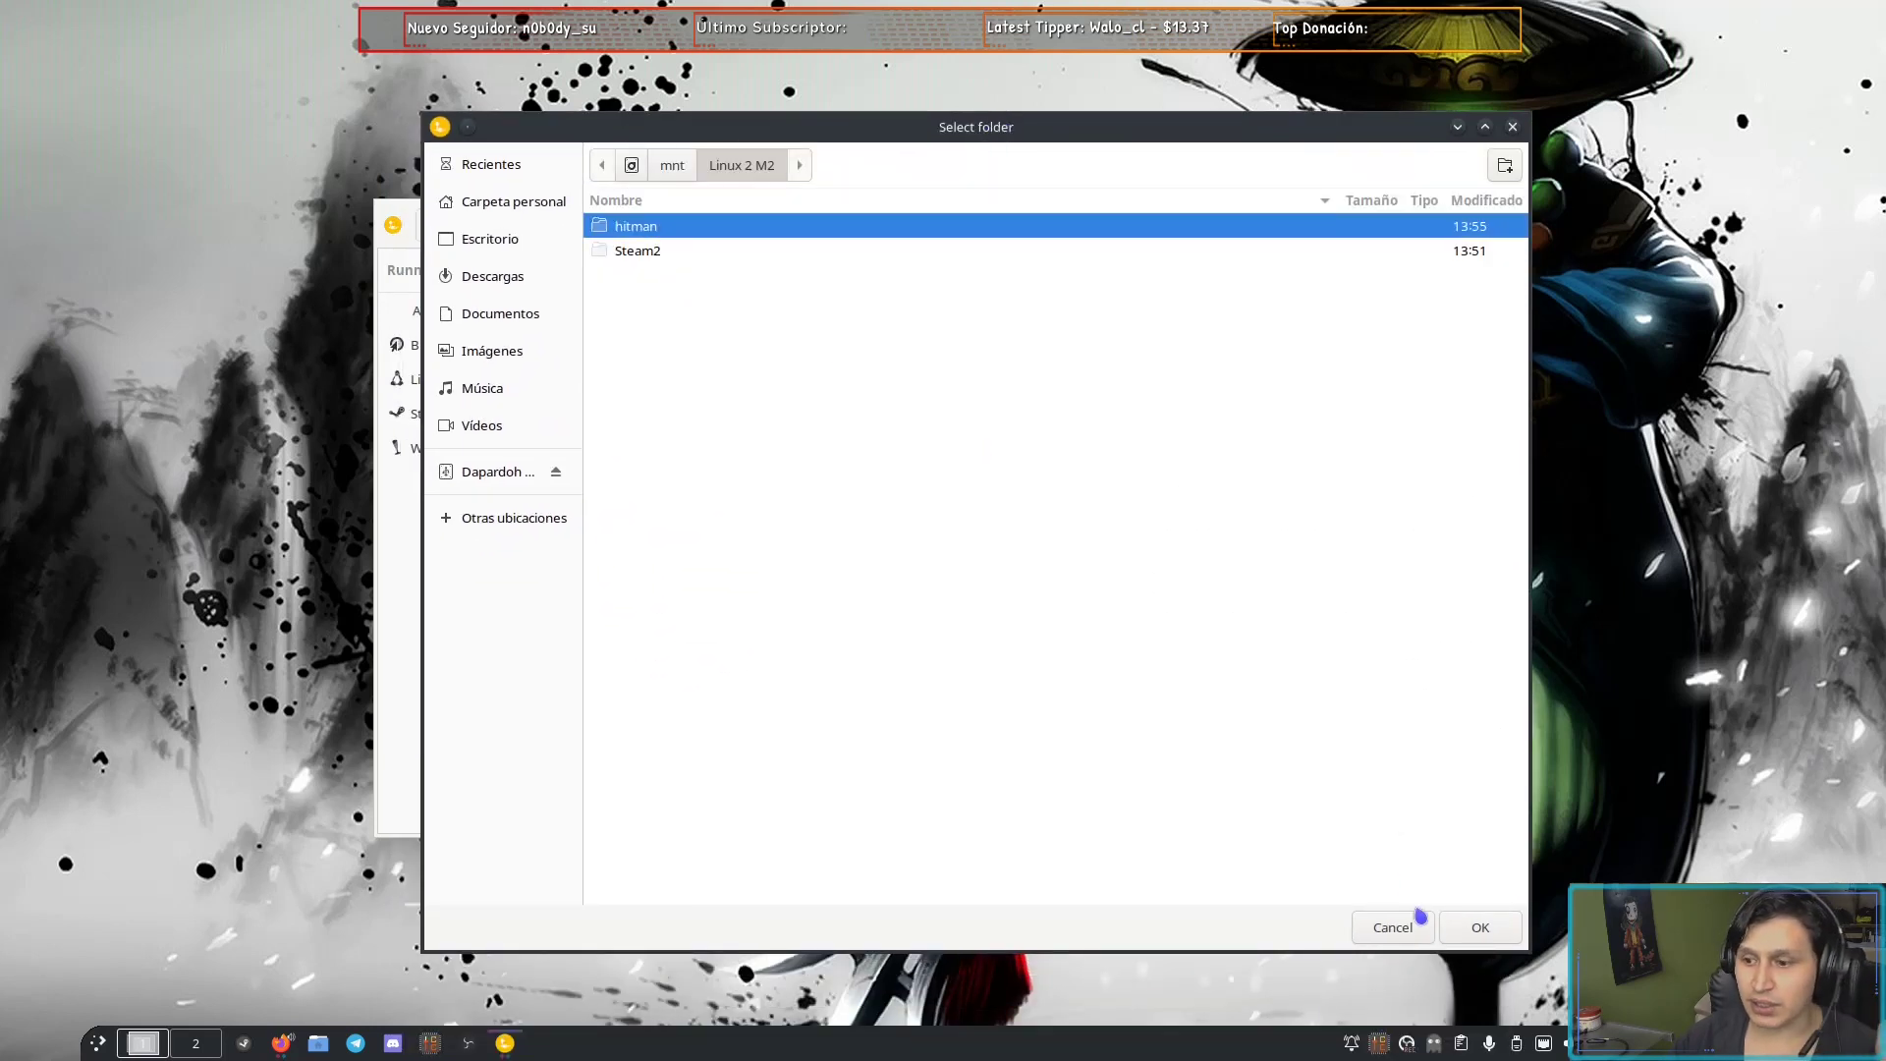
left_click(1478, 927)
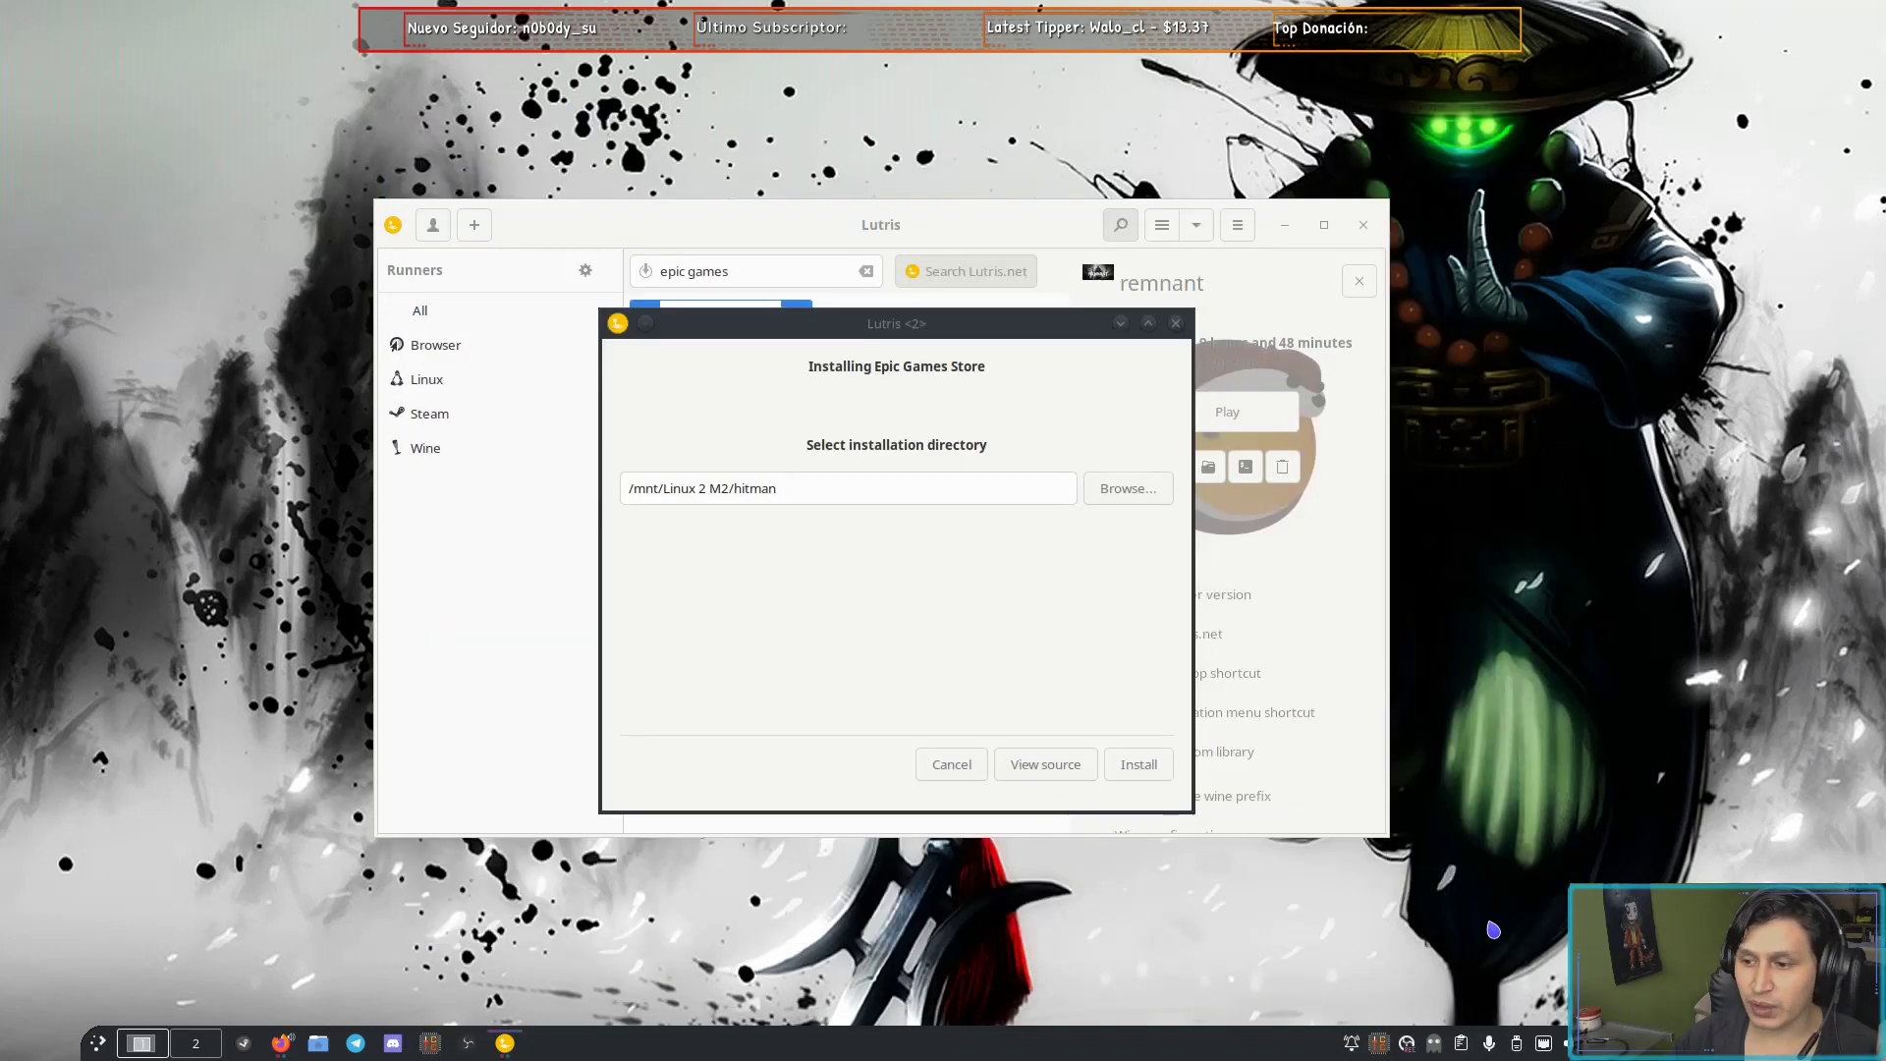
left_click(1134, 778)
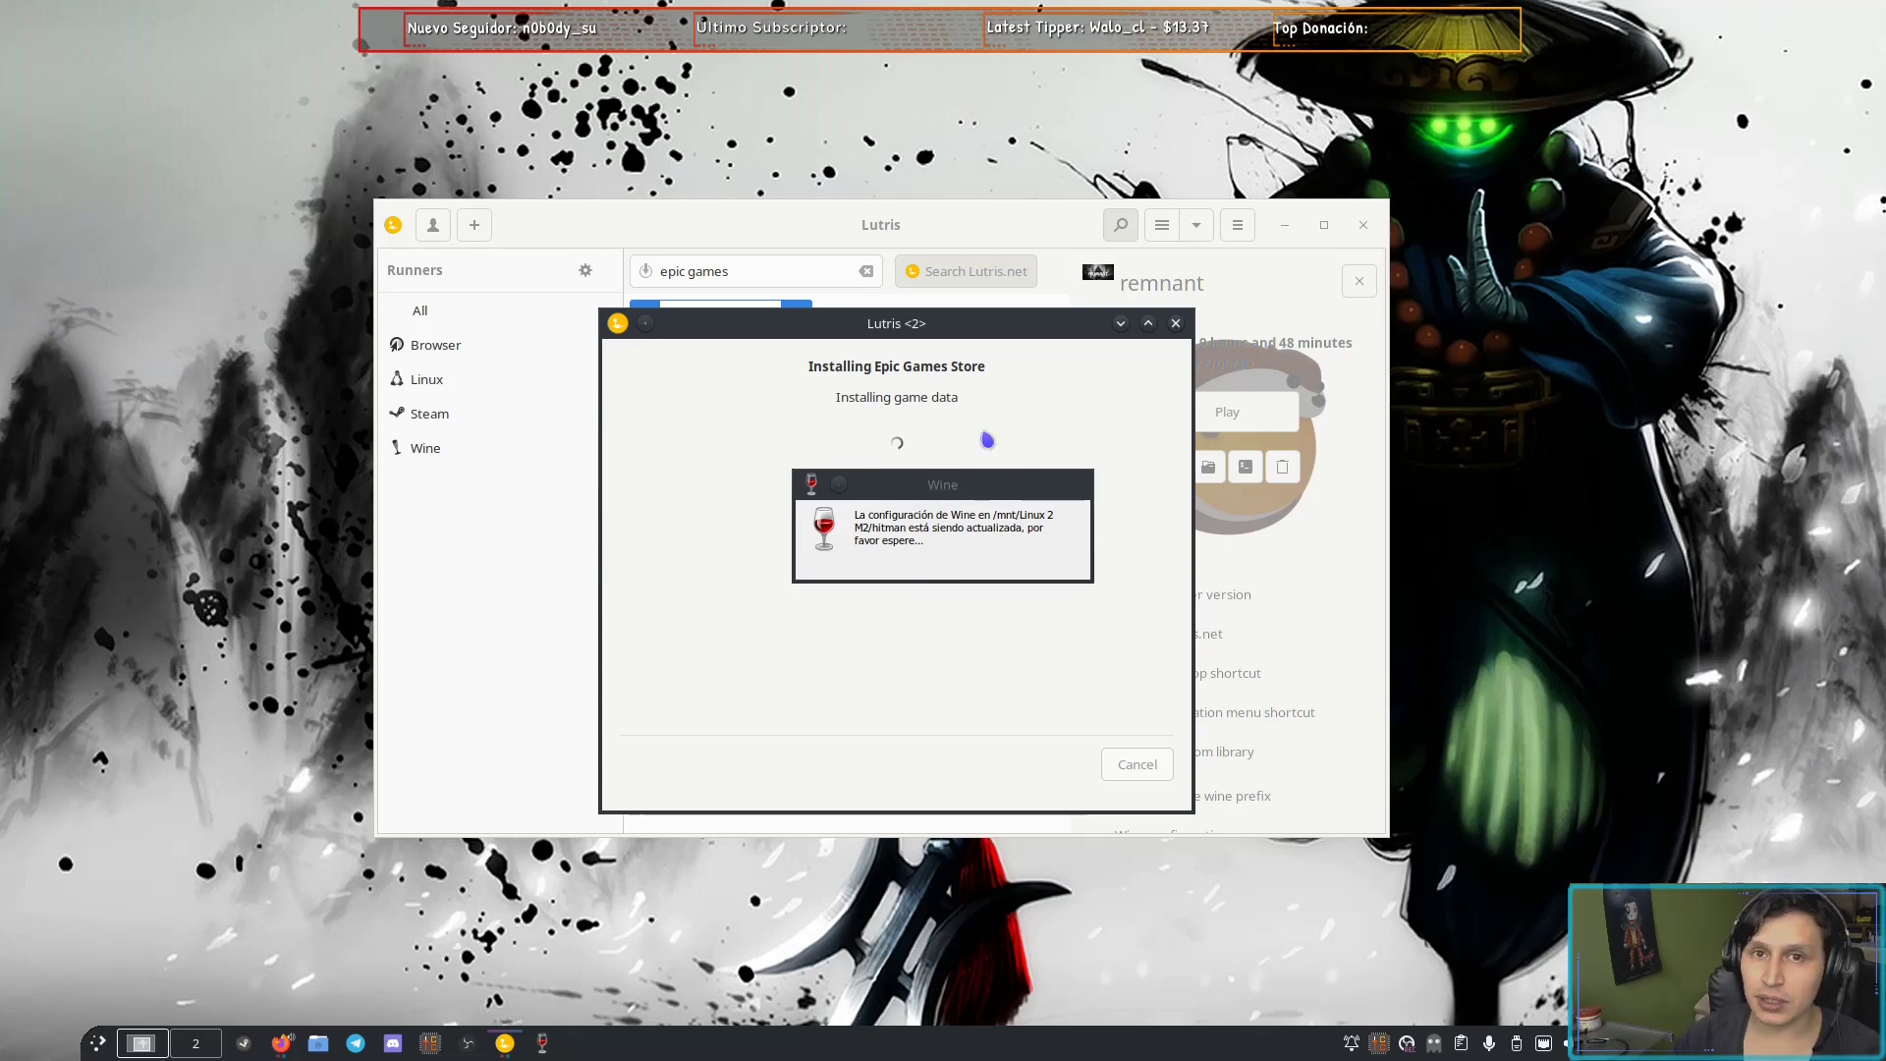
- Close the finished installer, clear the game search and launch Epic Games Store from the Lutris library
mouse_move(985, 339)
left_mouse_down()
mouse_move(1034, 342)
mouse_move(997, 353)
left_mouse_up()
left_click(1156, 789)
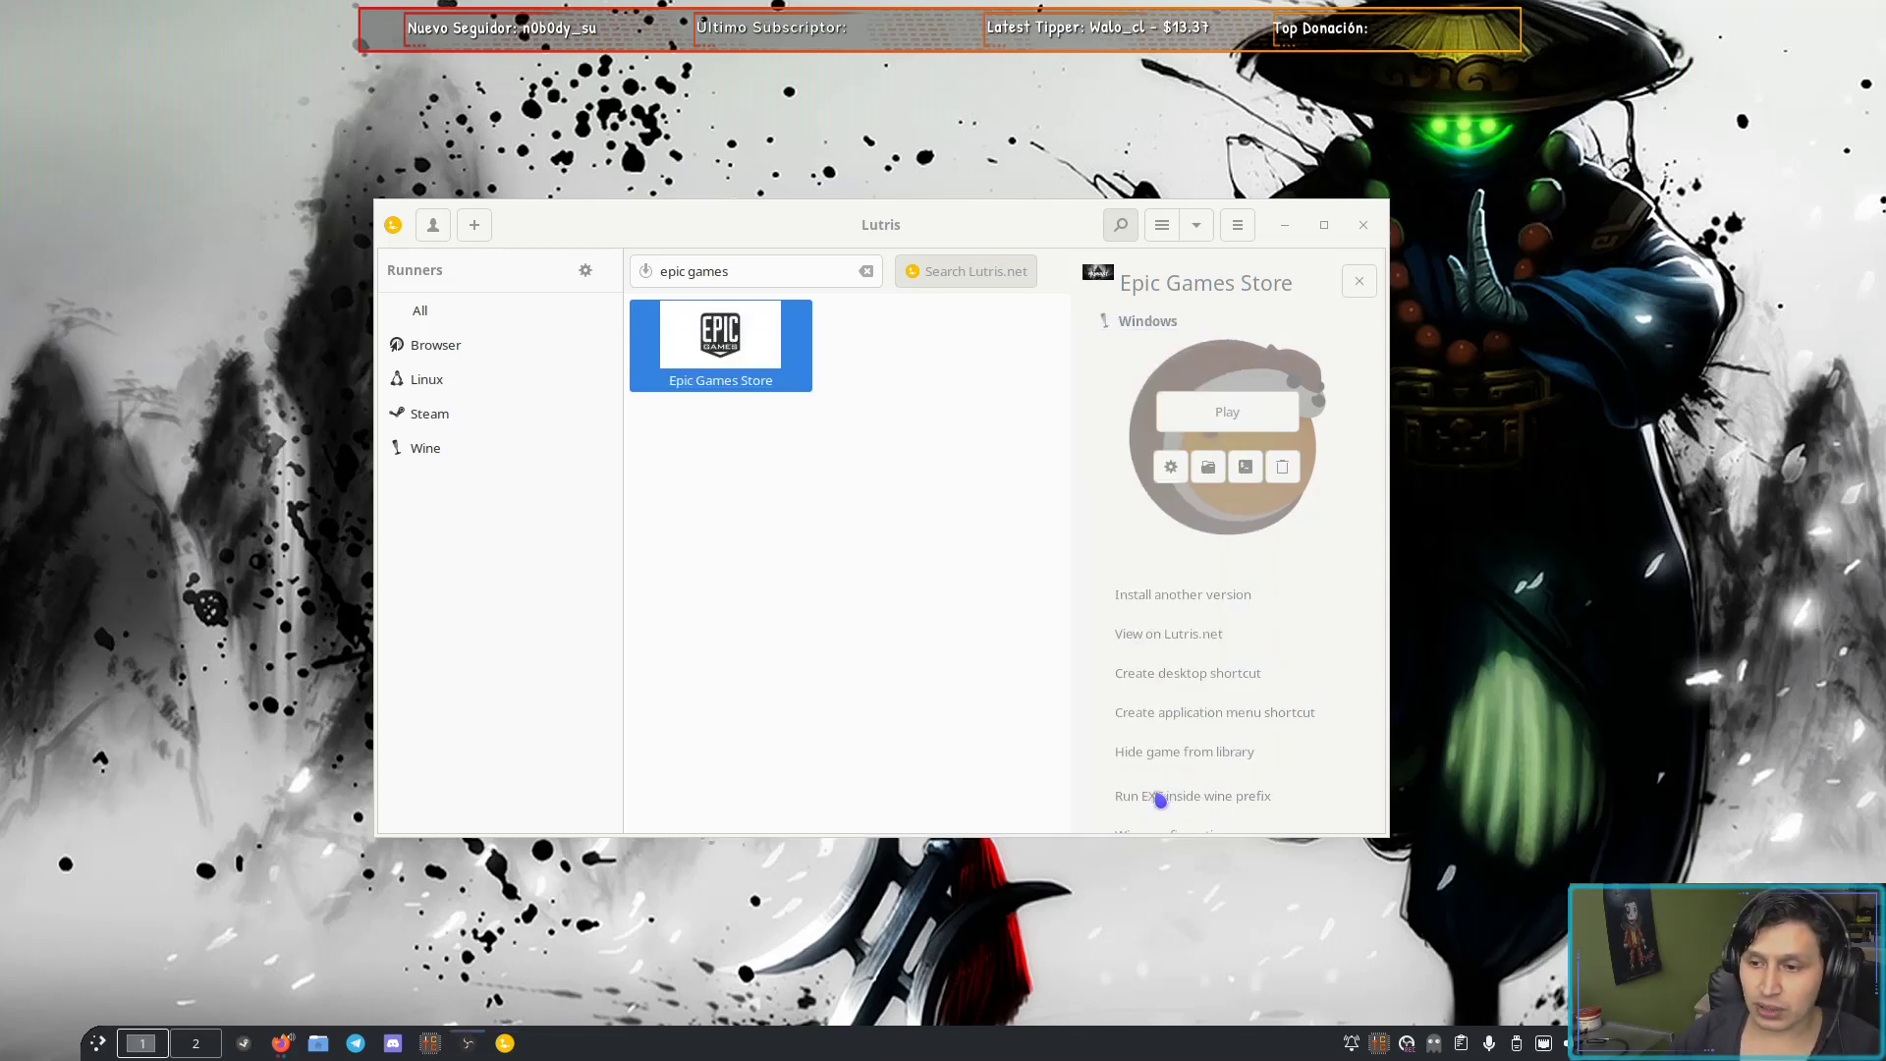
left_click(865, 271)
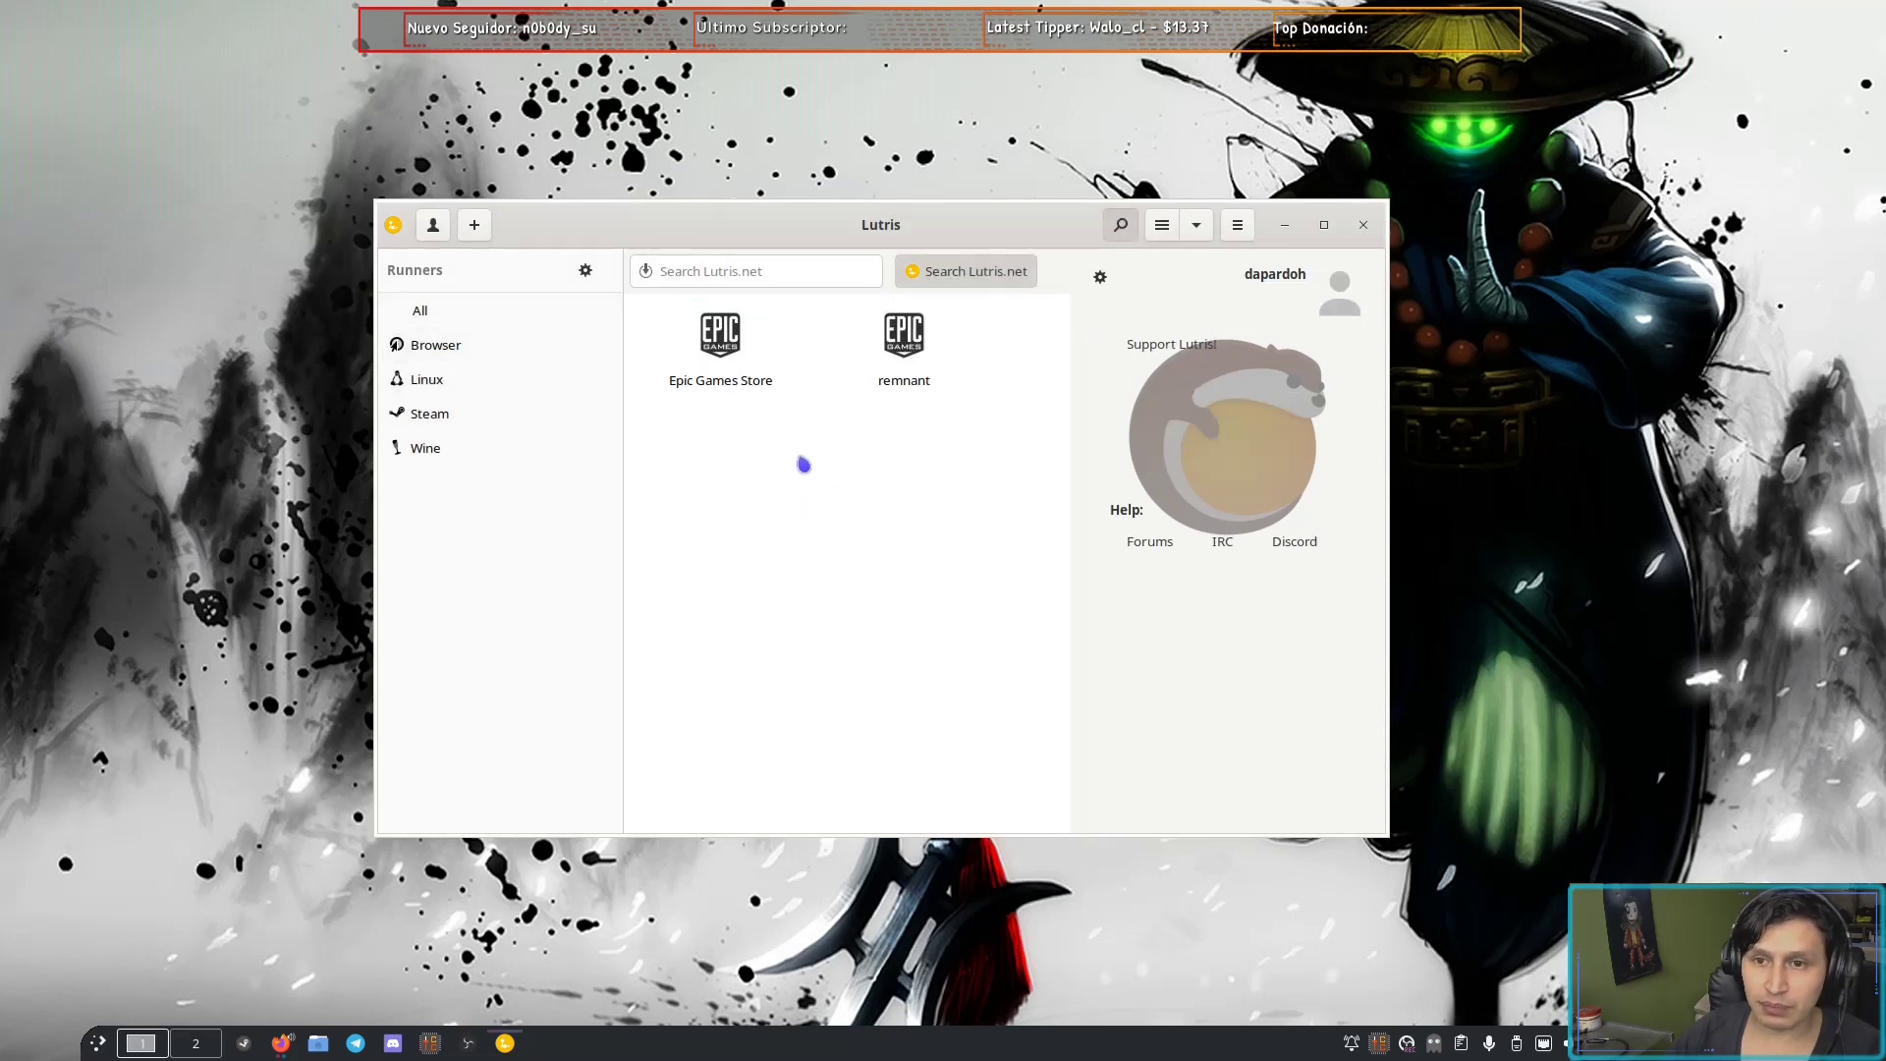
left_click(742, 385)
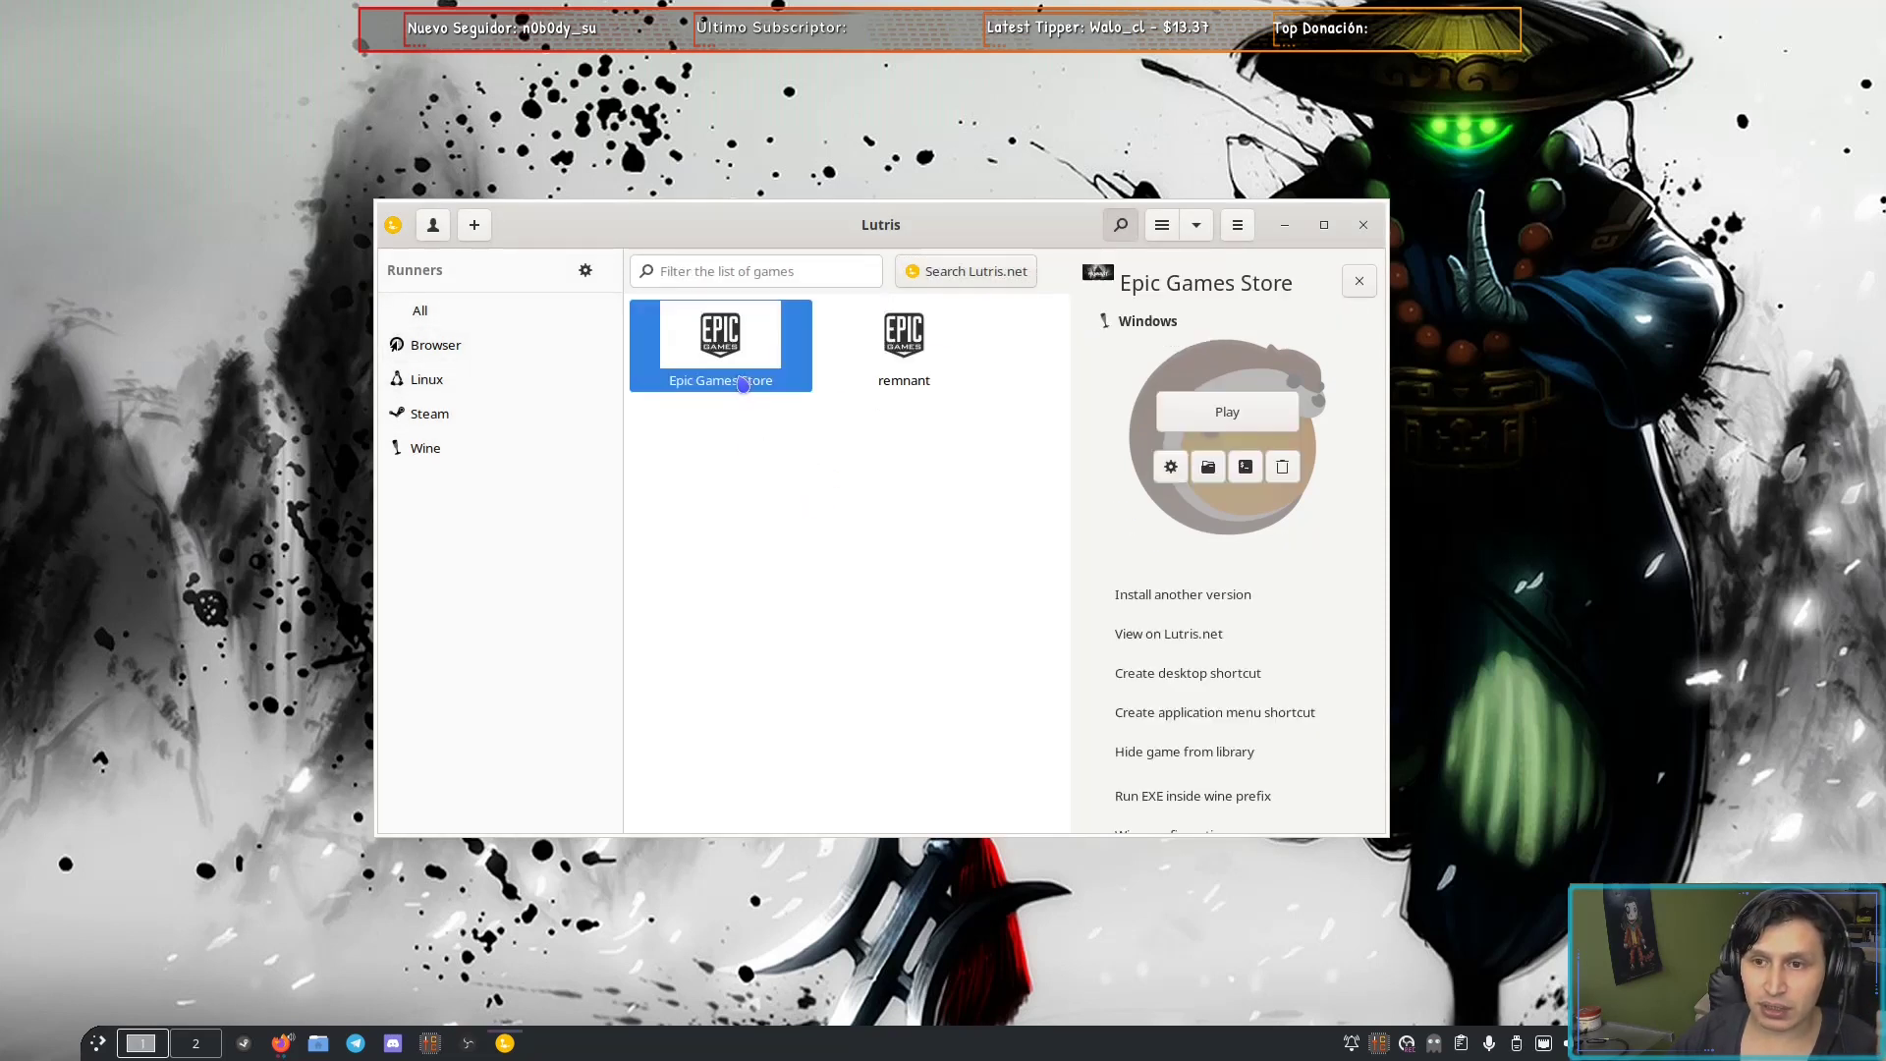
left_click(1267, 422)
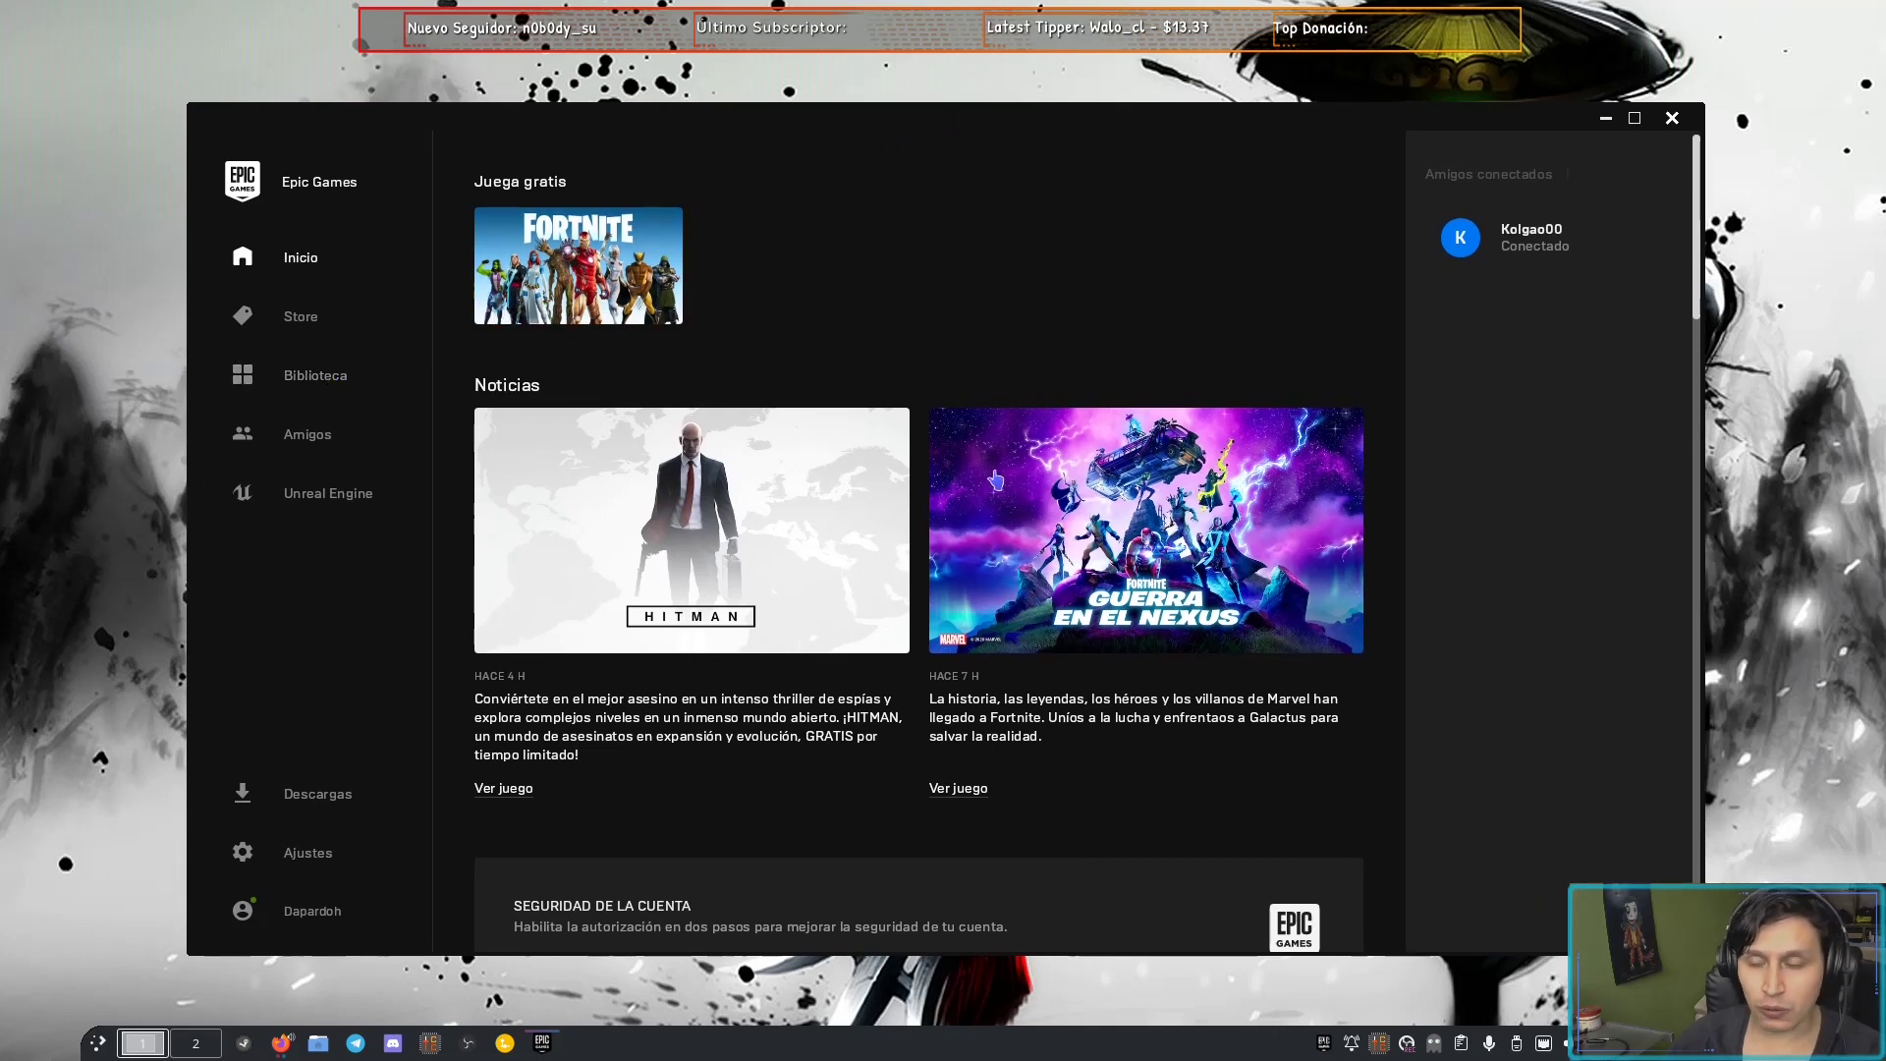
- Look over the news on the Epic Games home page and the free games in its store
scroll(926, 416, "down", 6)
scroll(884, 420, "up", 6)
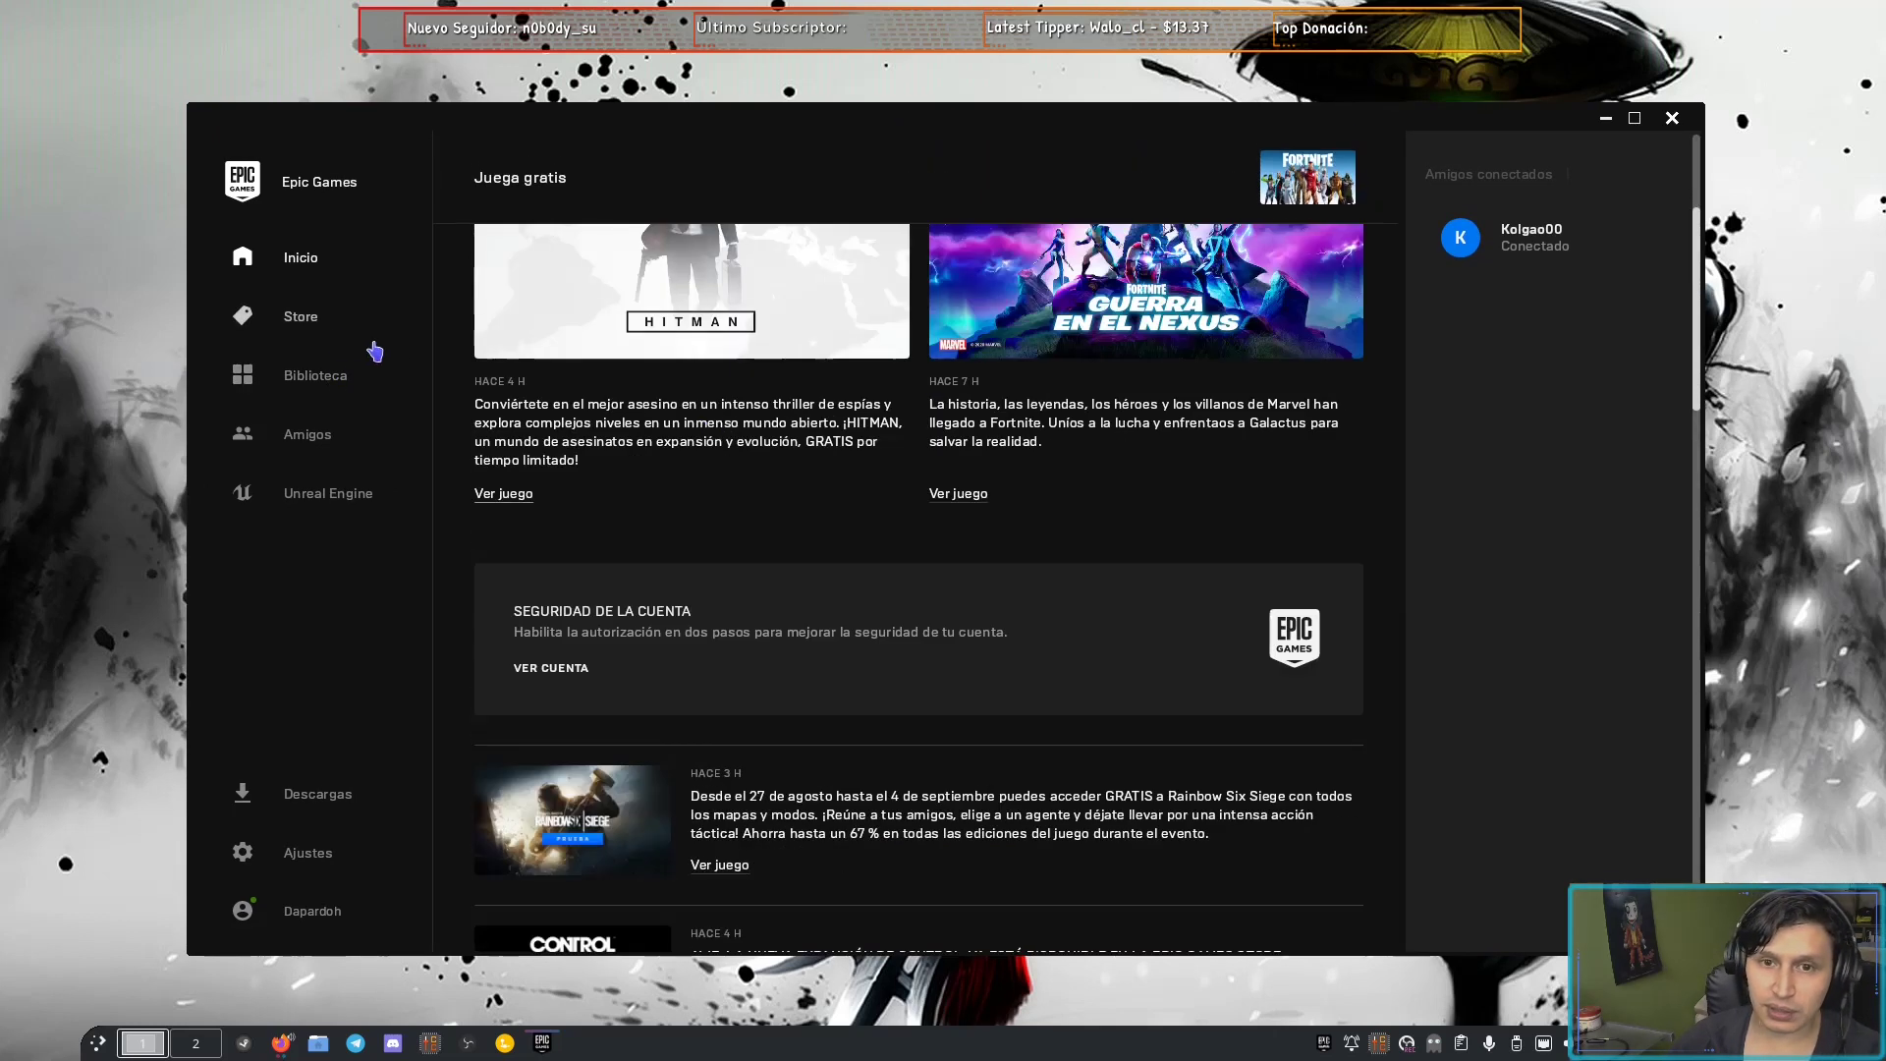
left_click(381, 330)
scroll(908, 669, "down", 4)
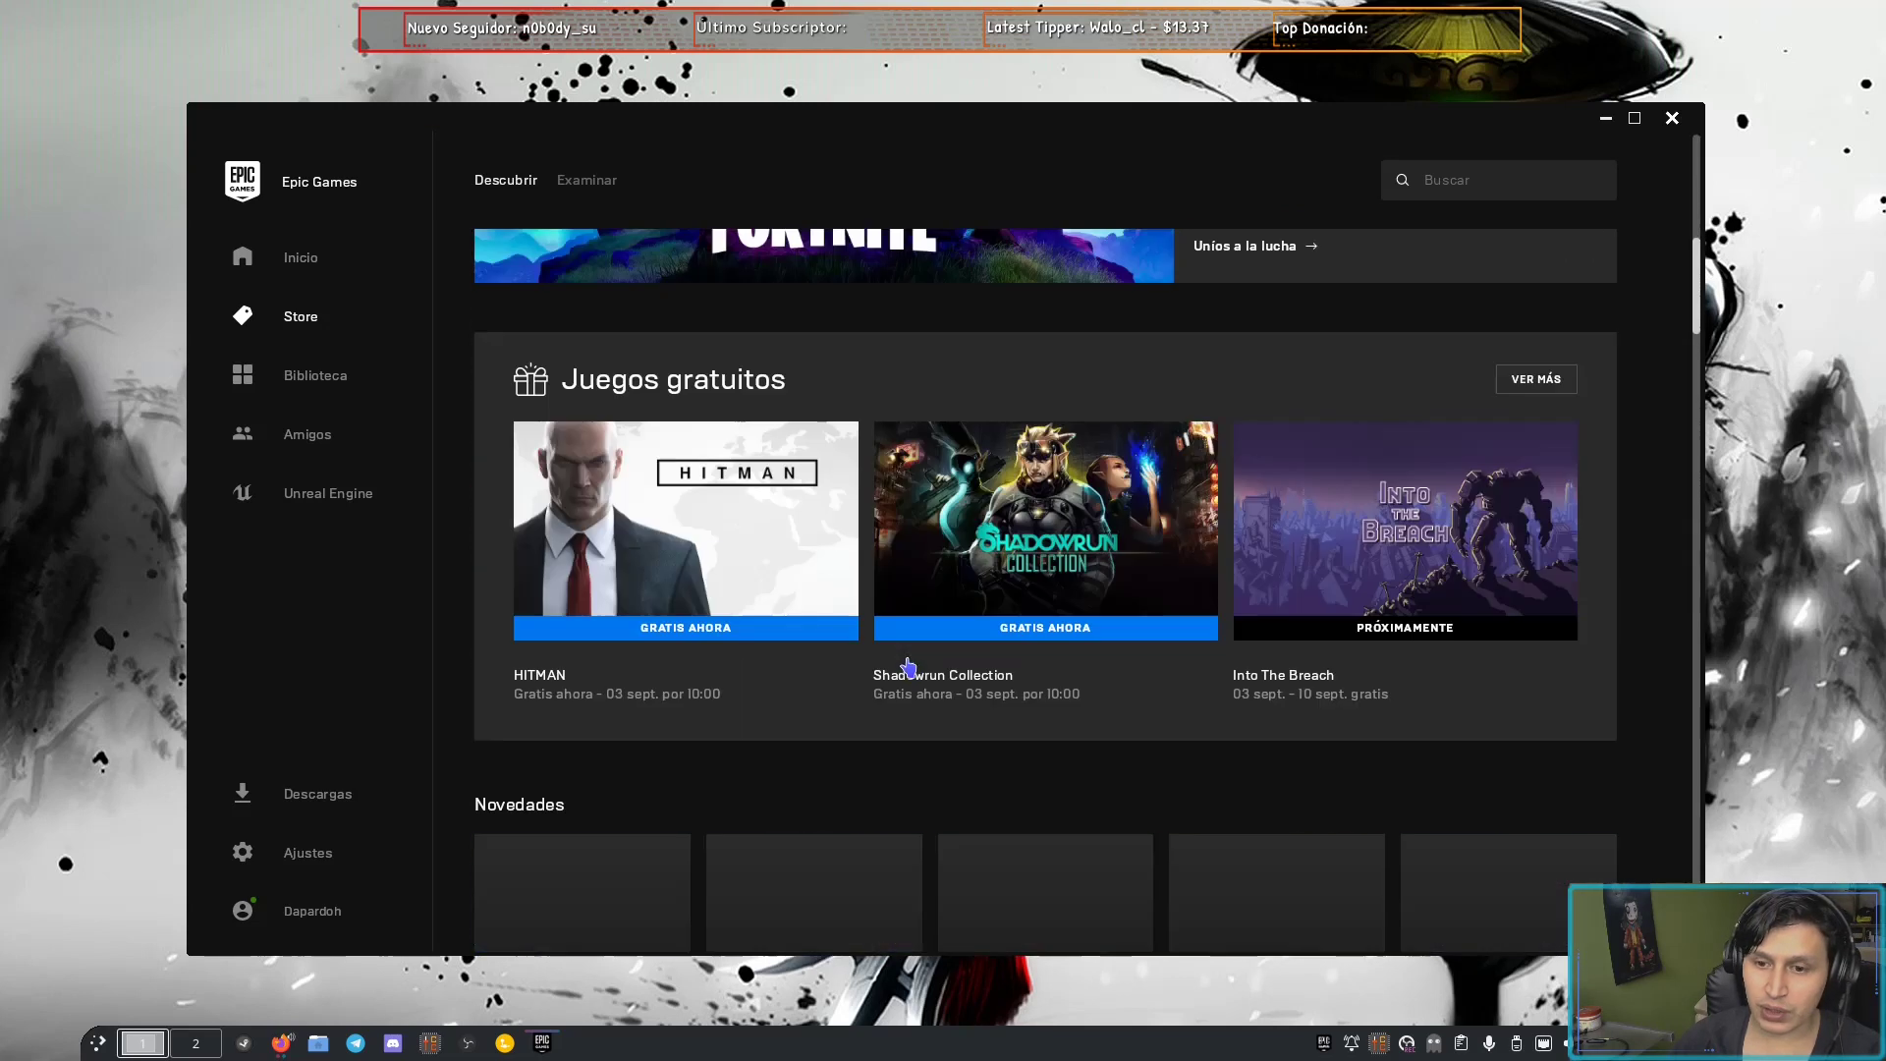
- Install HITMAN from the game library into C:\Program Files\Epic Games with automatic updates enabled and no shortcut
left_click(324, 381)
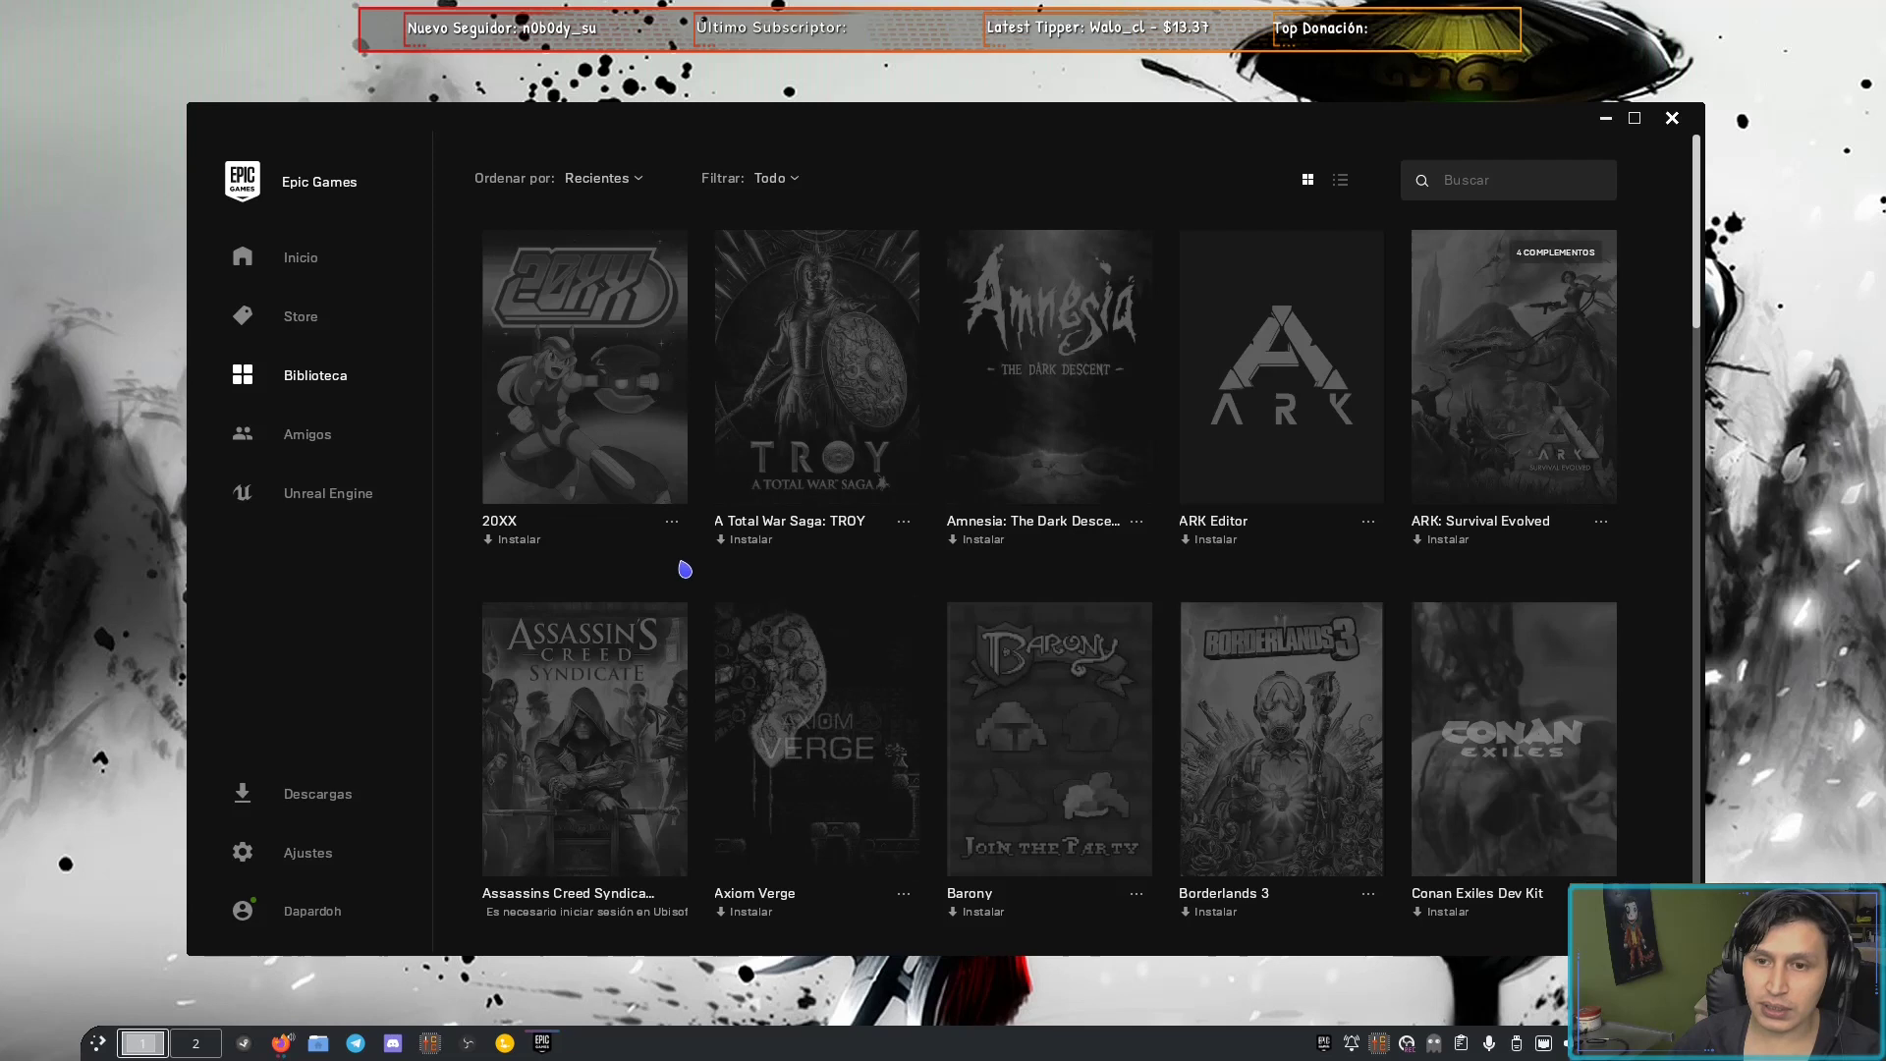
scroll(708, 562, "down", 5)
scroll(958, 553, "down", 4)
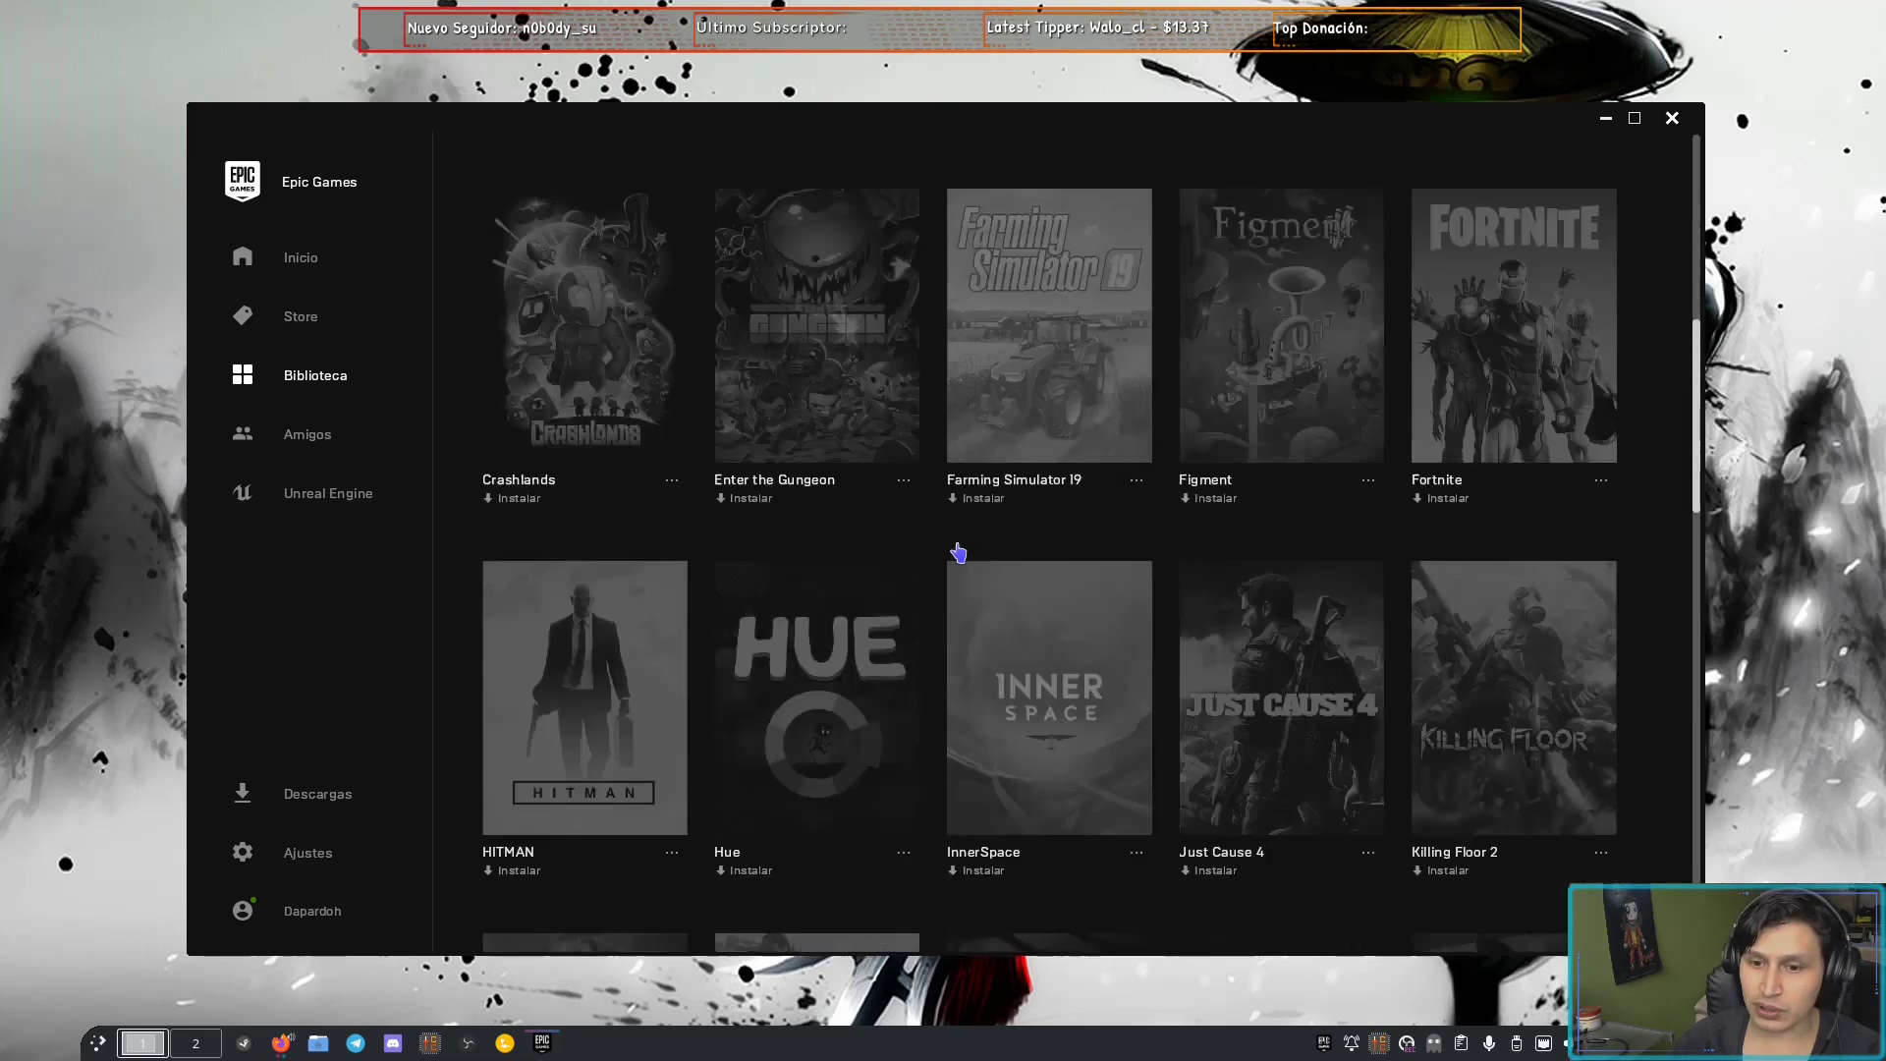
left_click(496, 676)
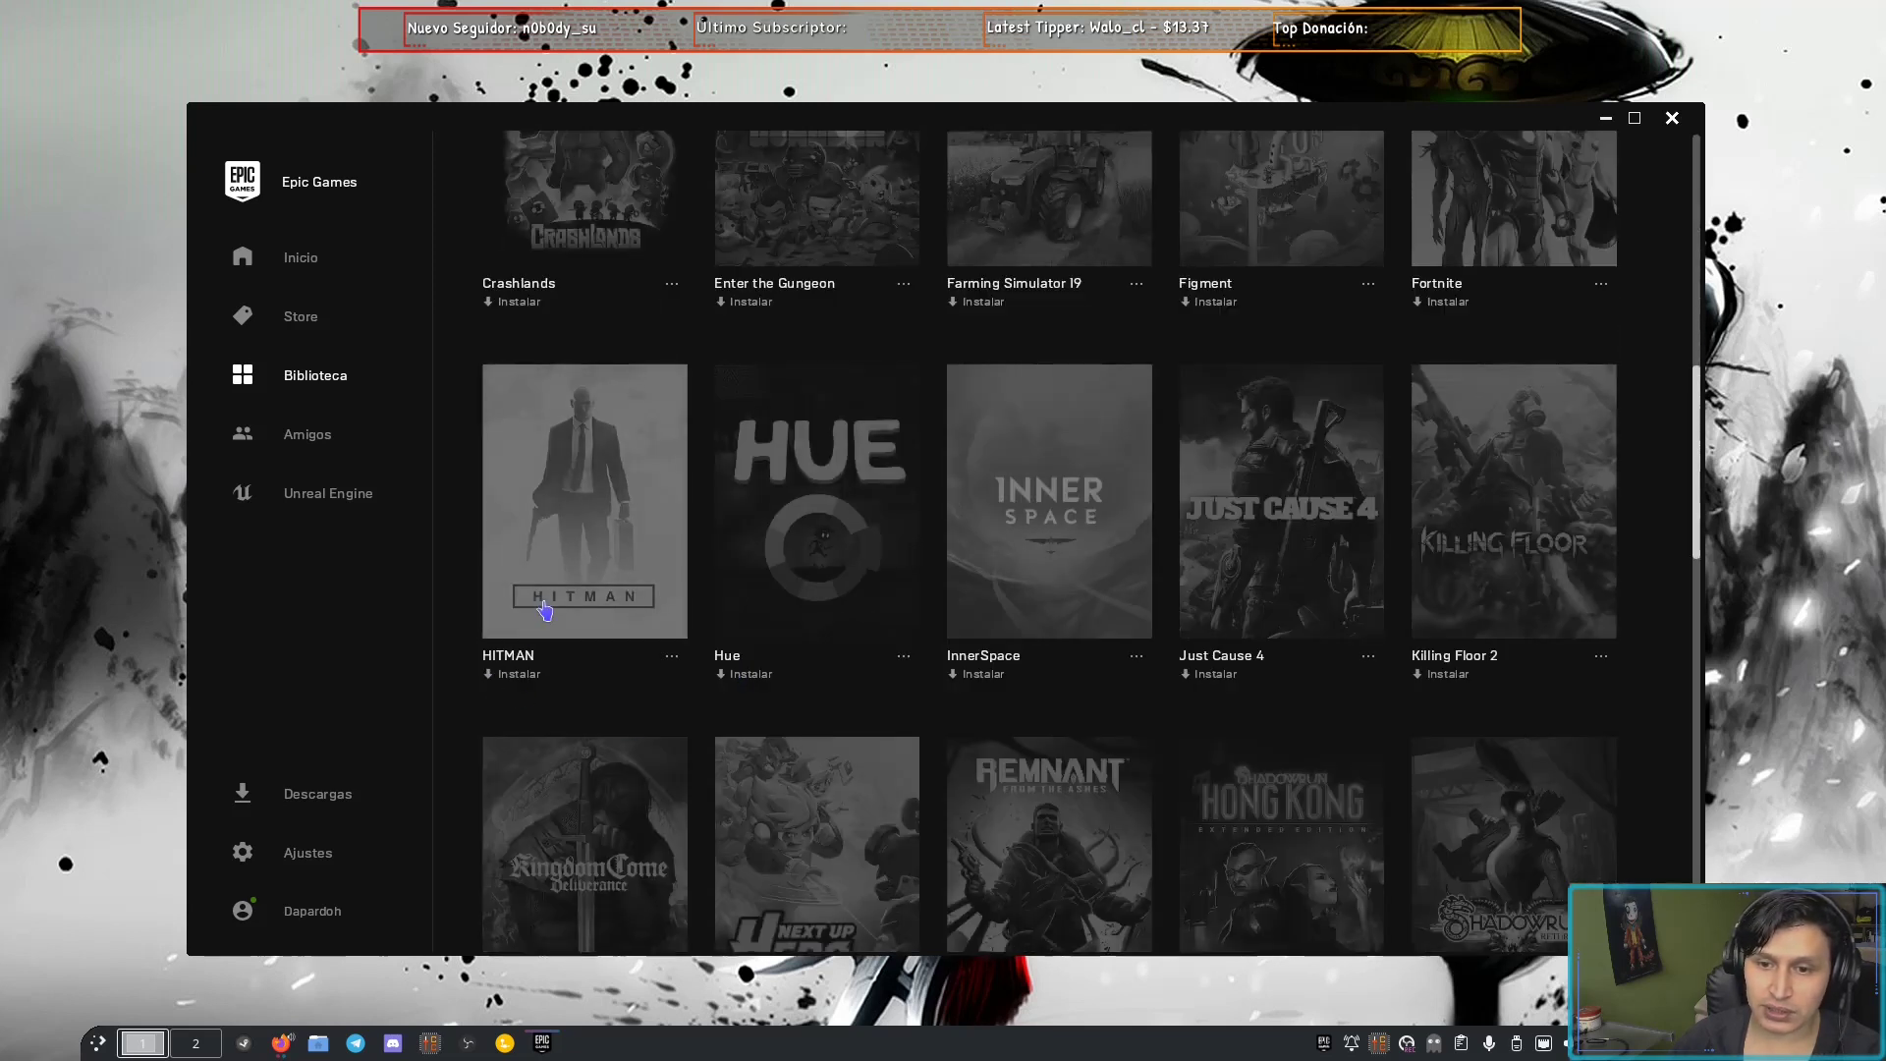
left_click(662, 601)
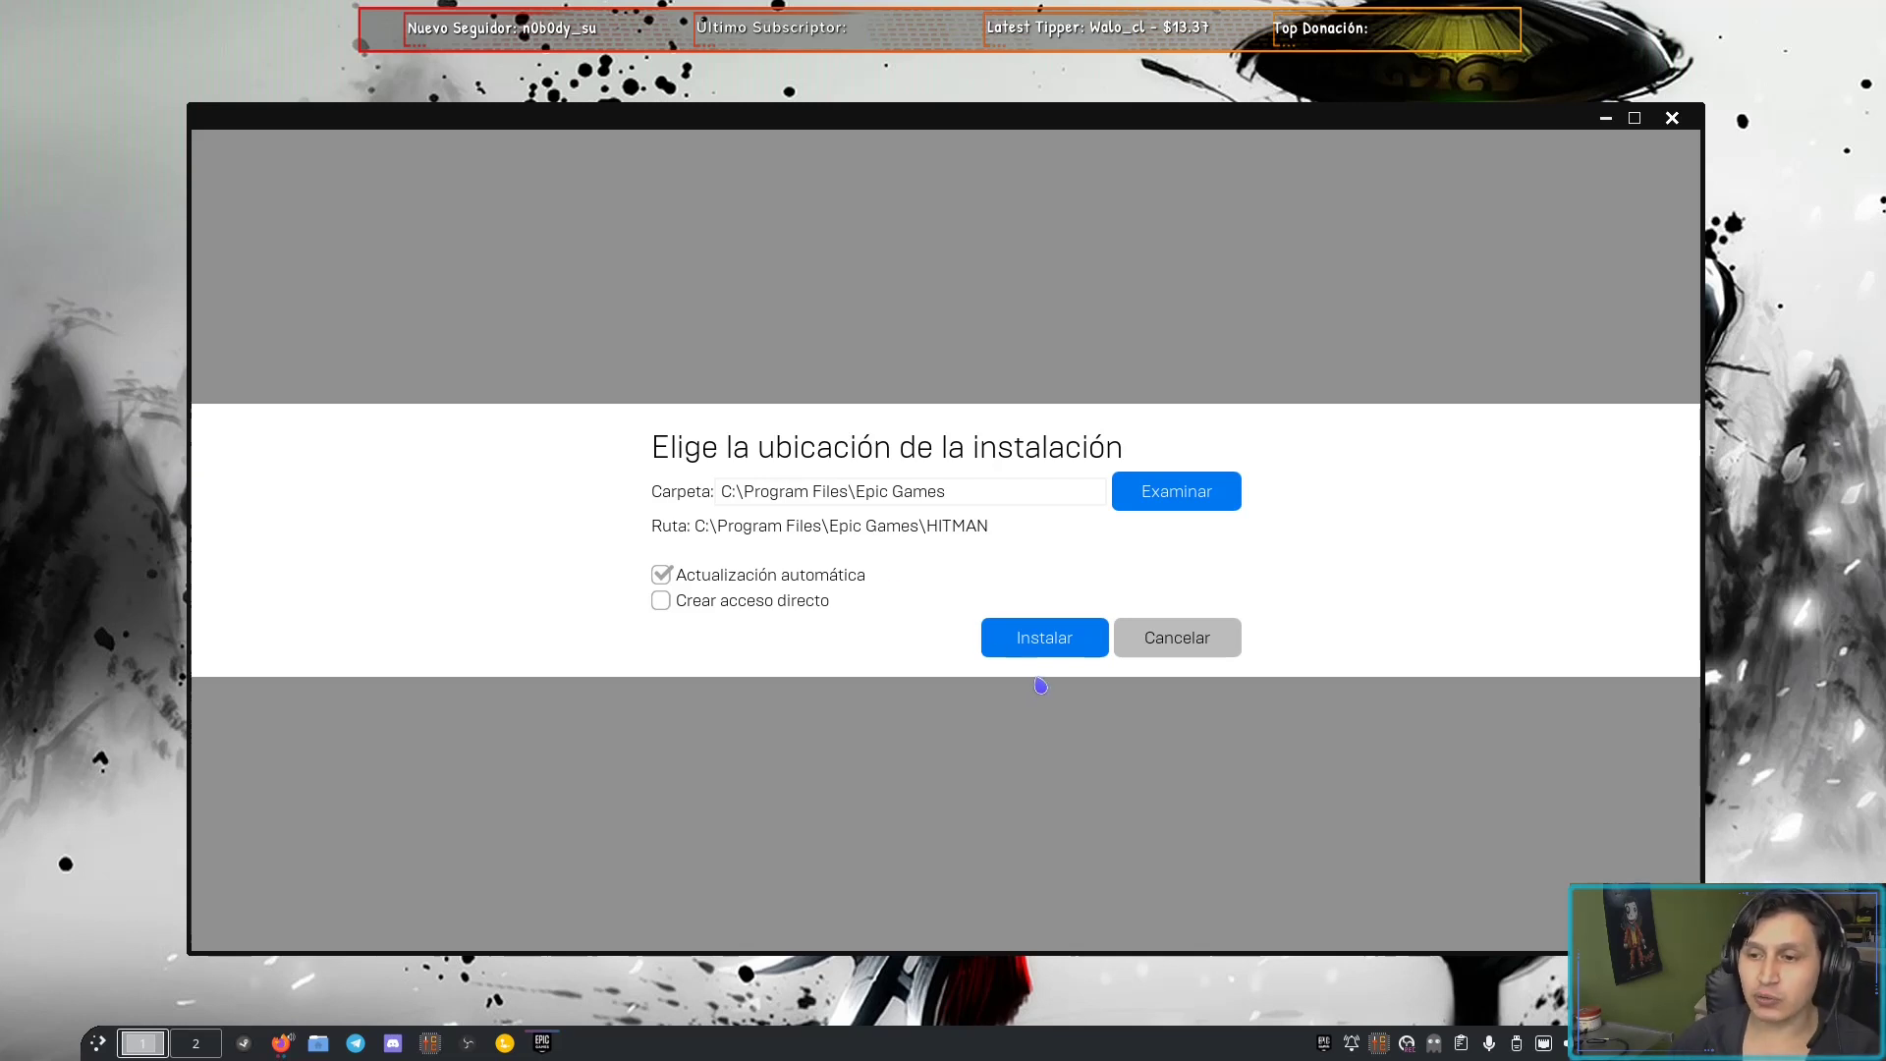
left_click(1047, 644)
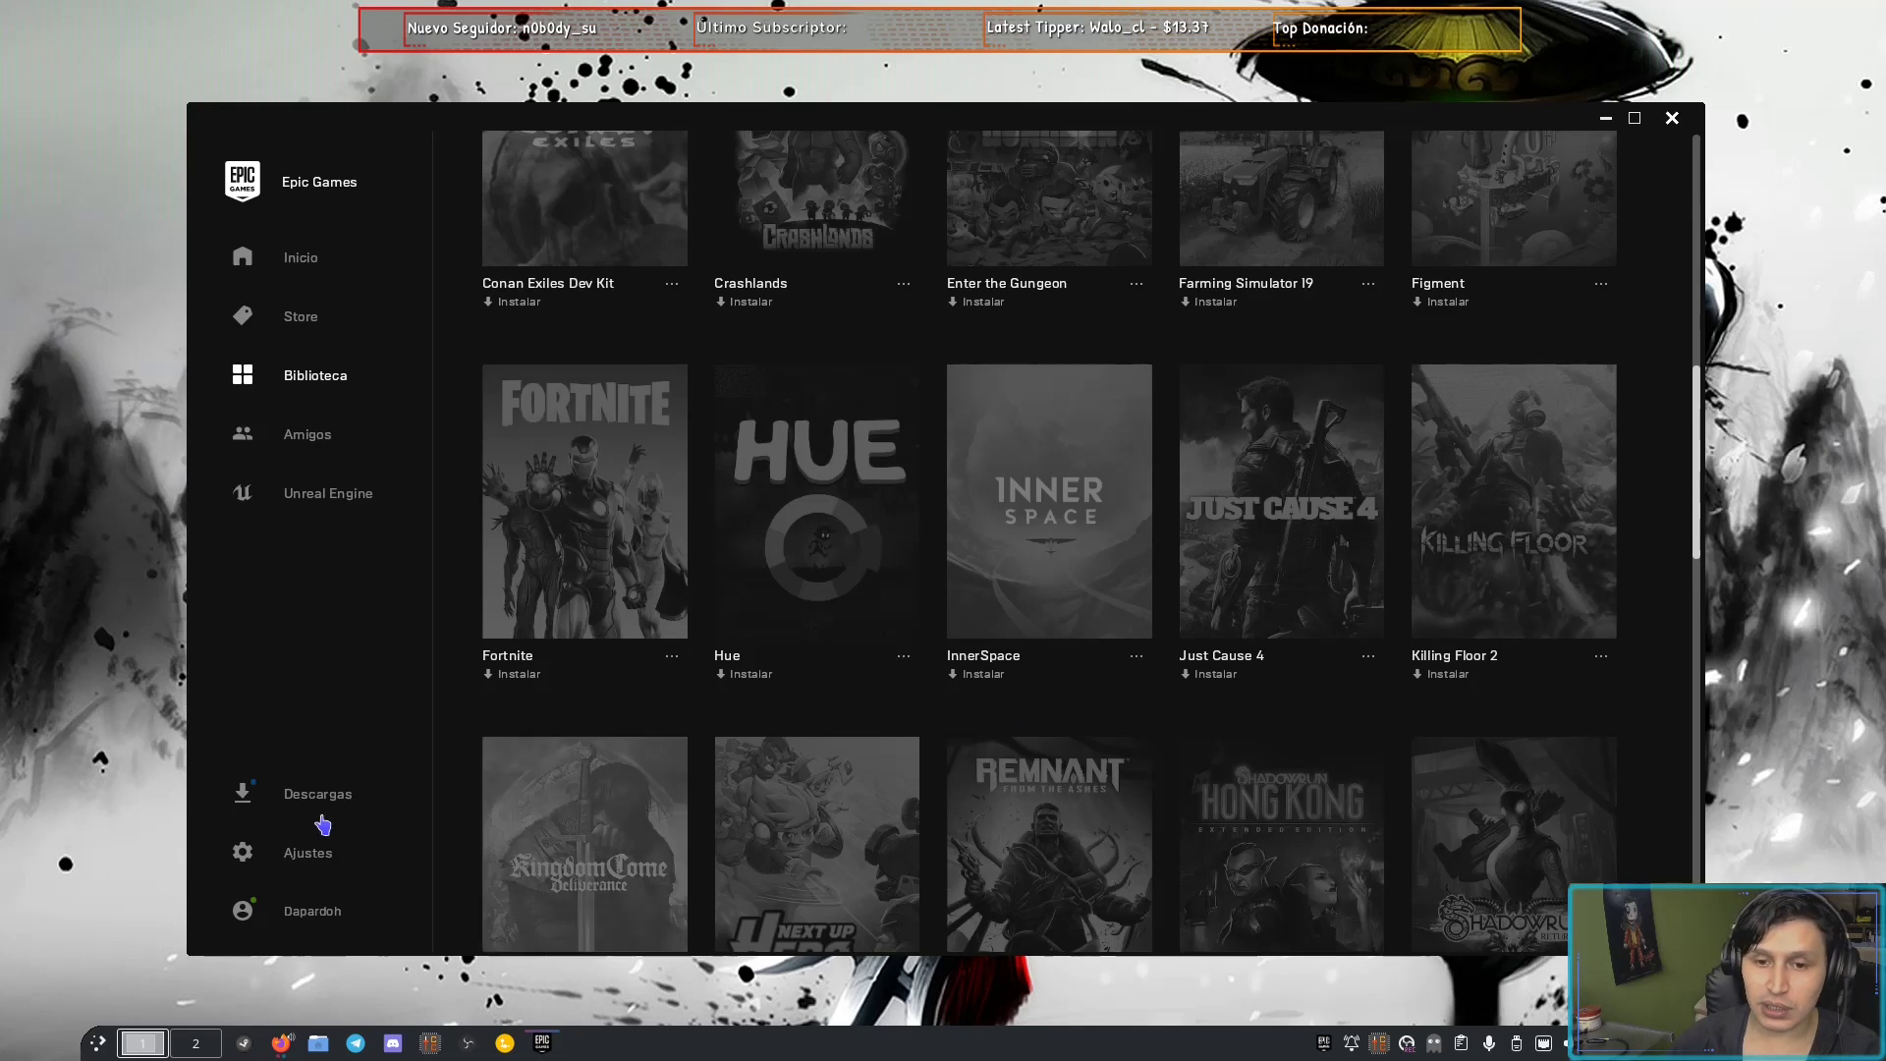
mouse_move(316, 813)
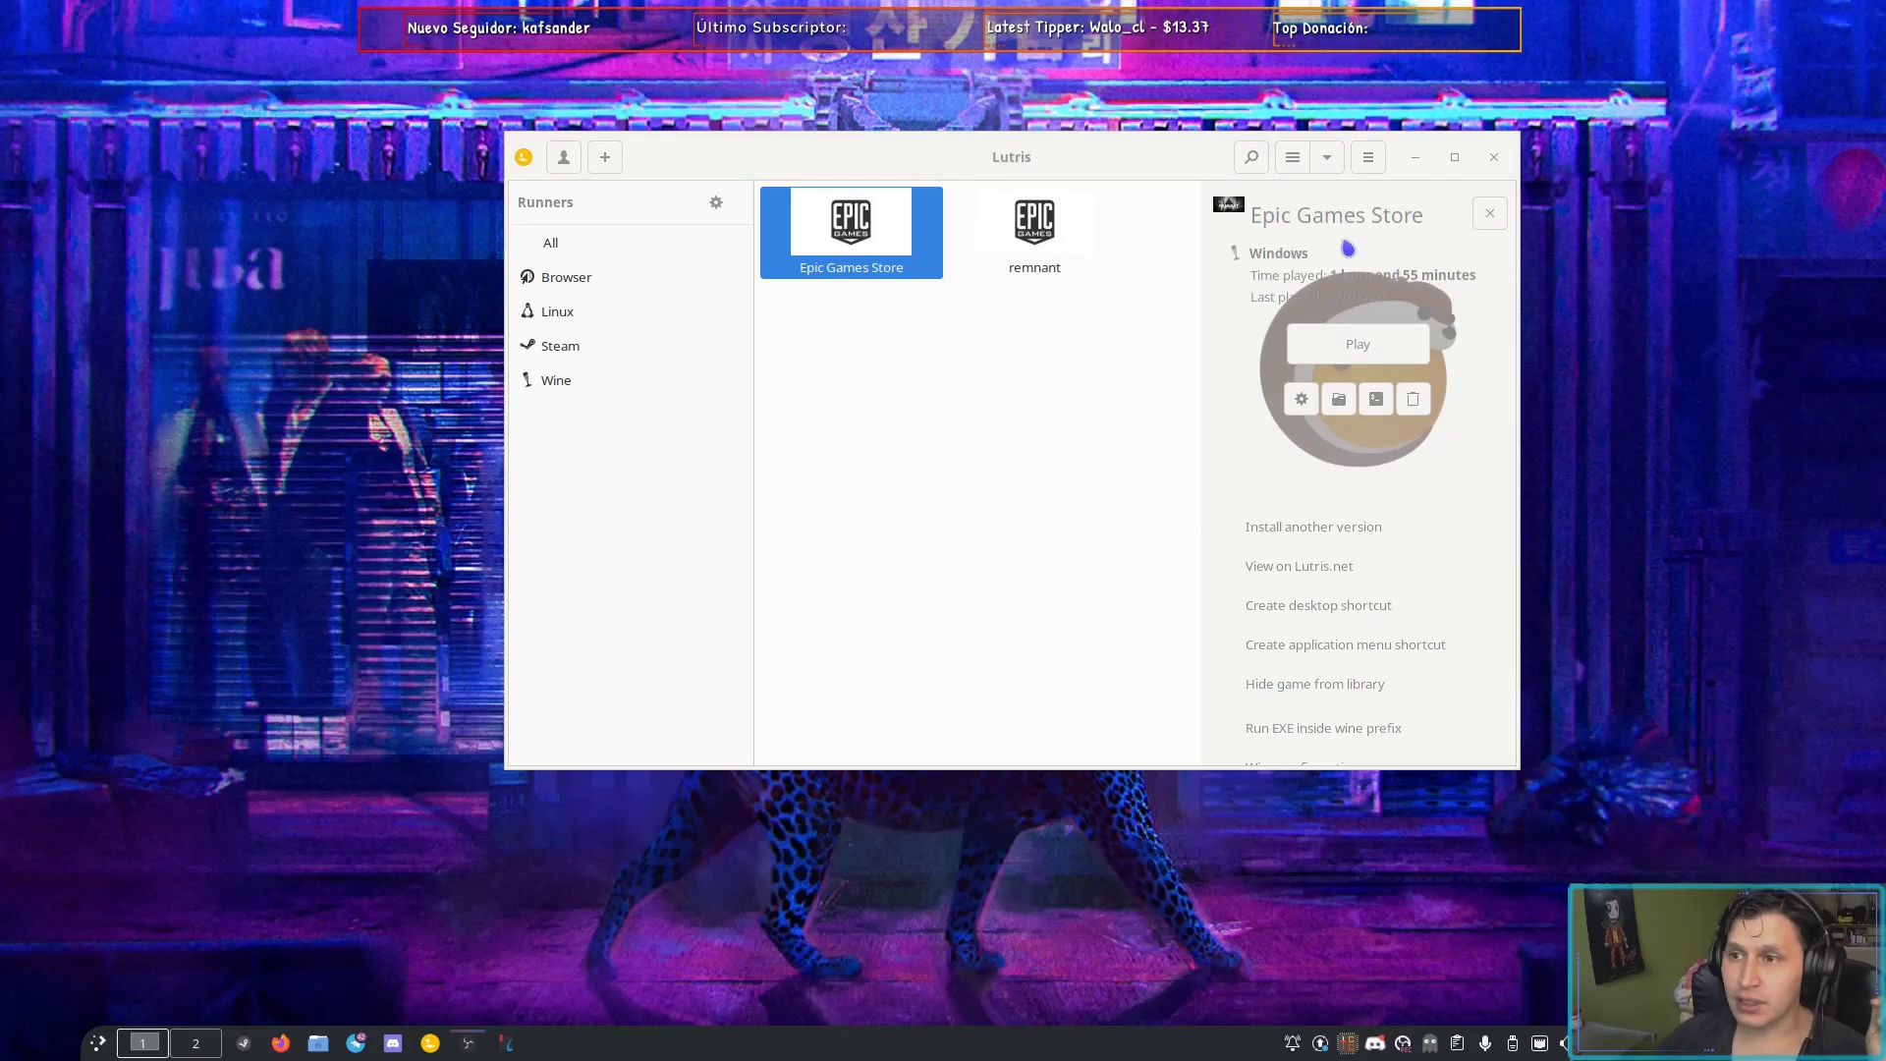
left_click_drag(1139, 165, 1084, 187)
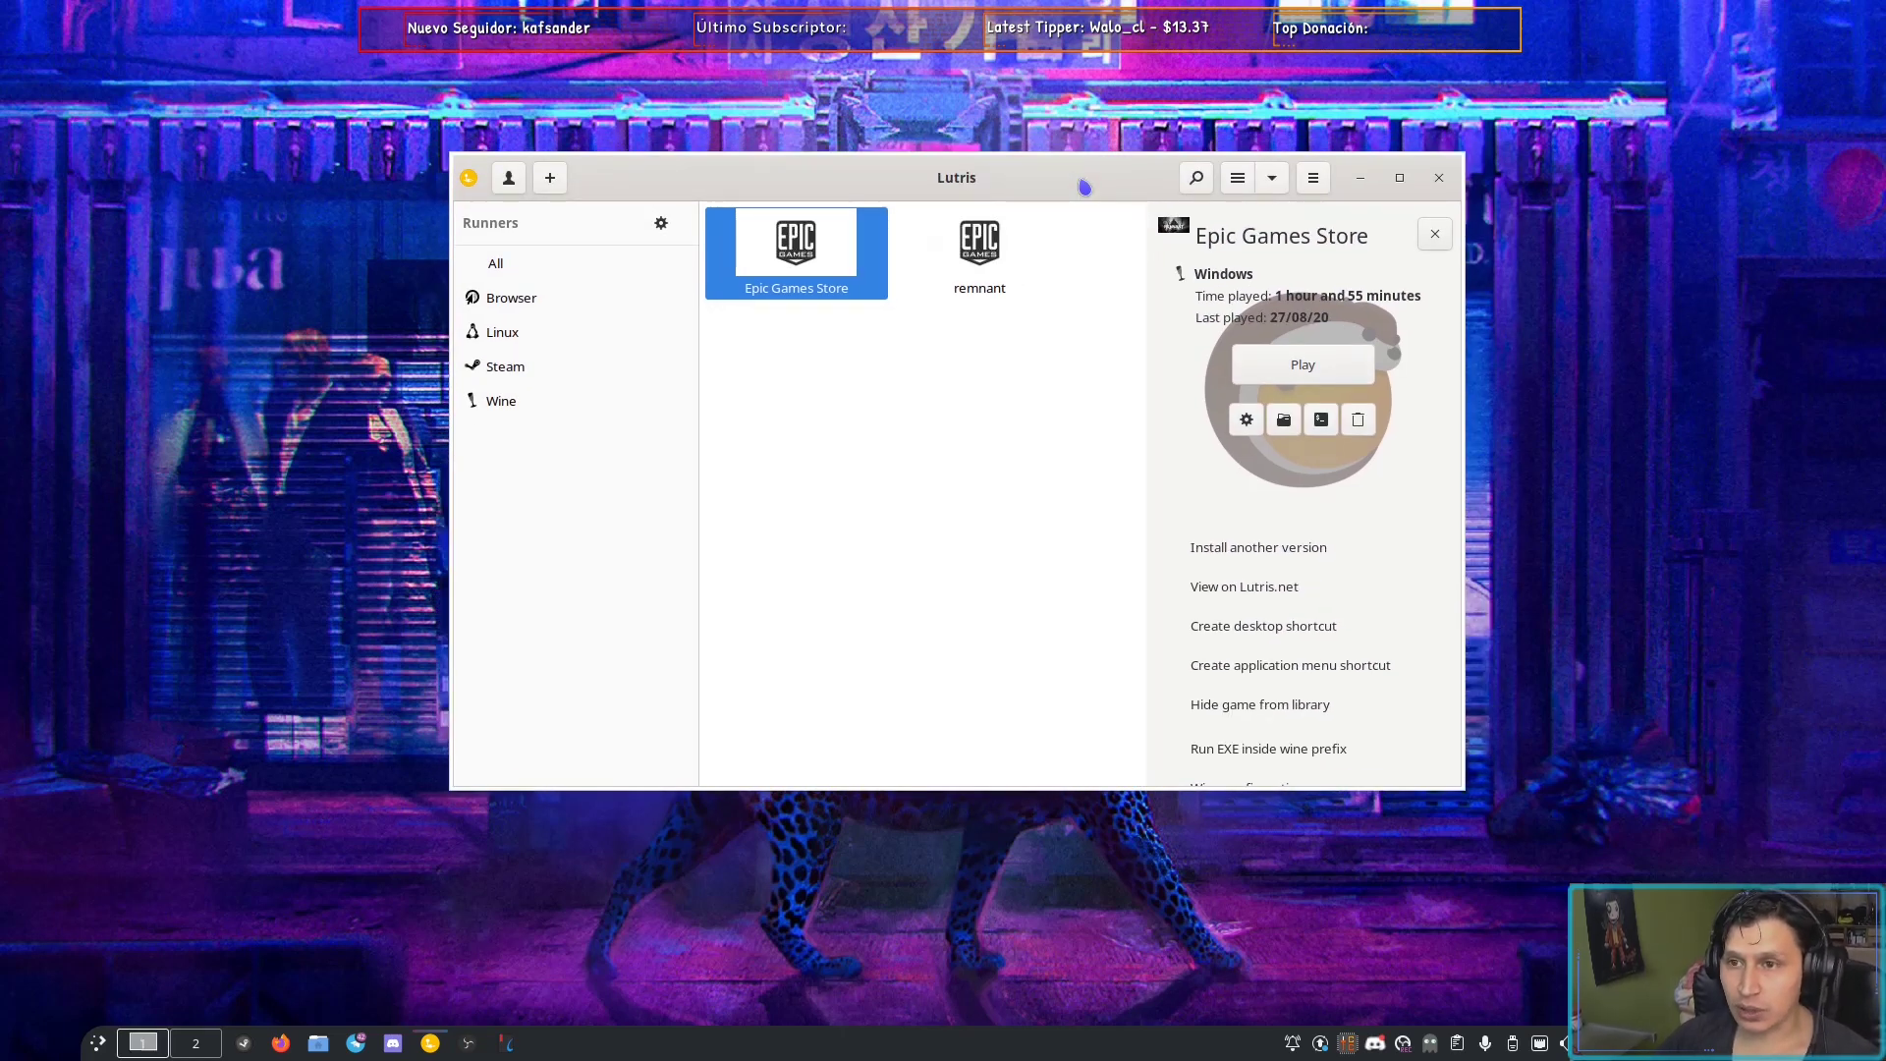
left_click_drag(1084, 187, 1053, 217)
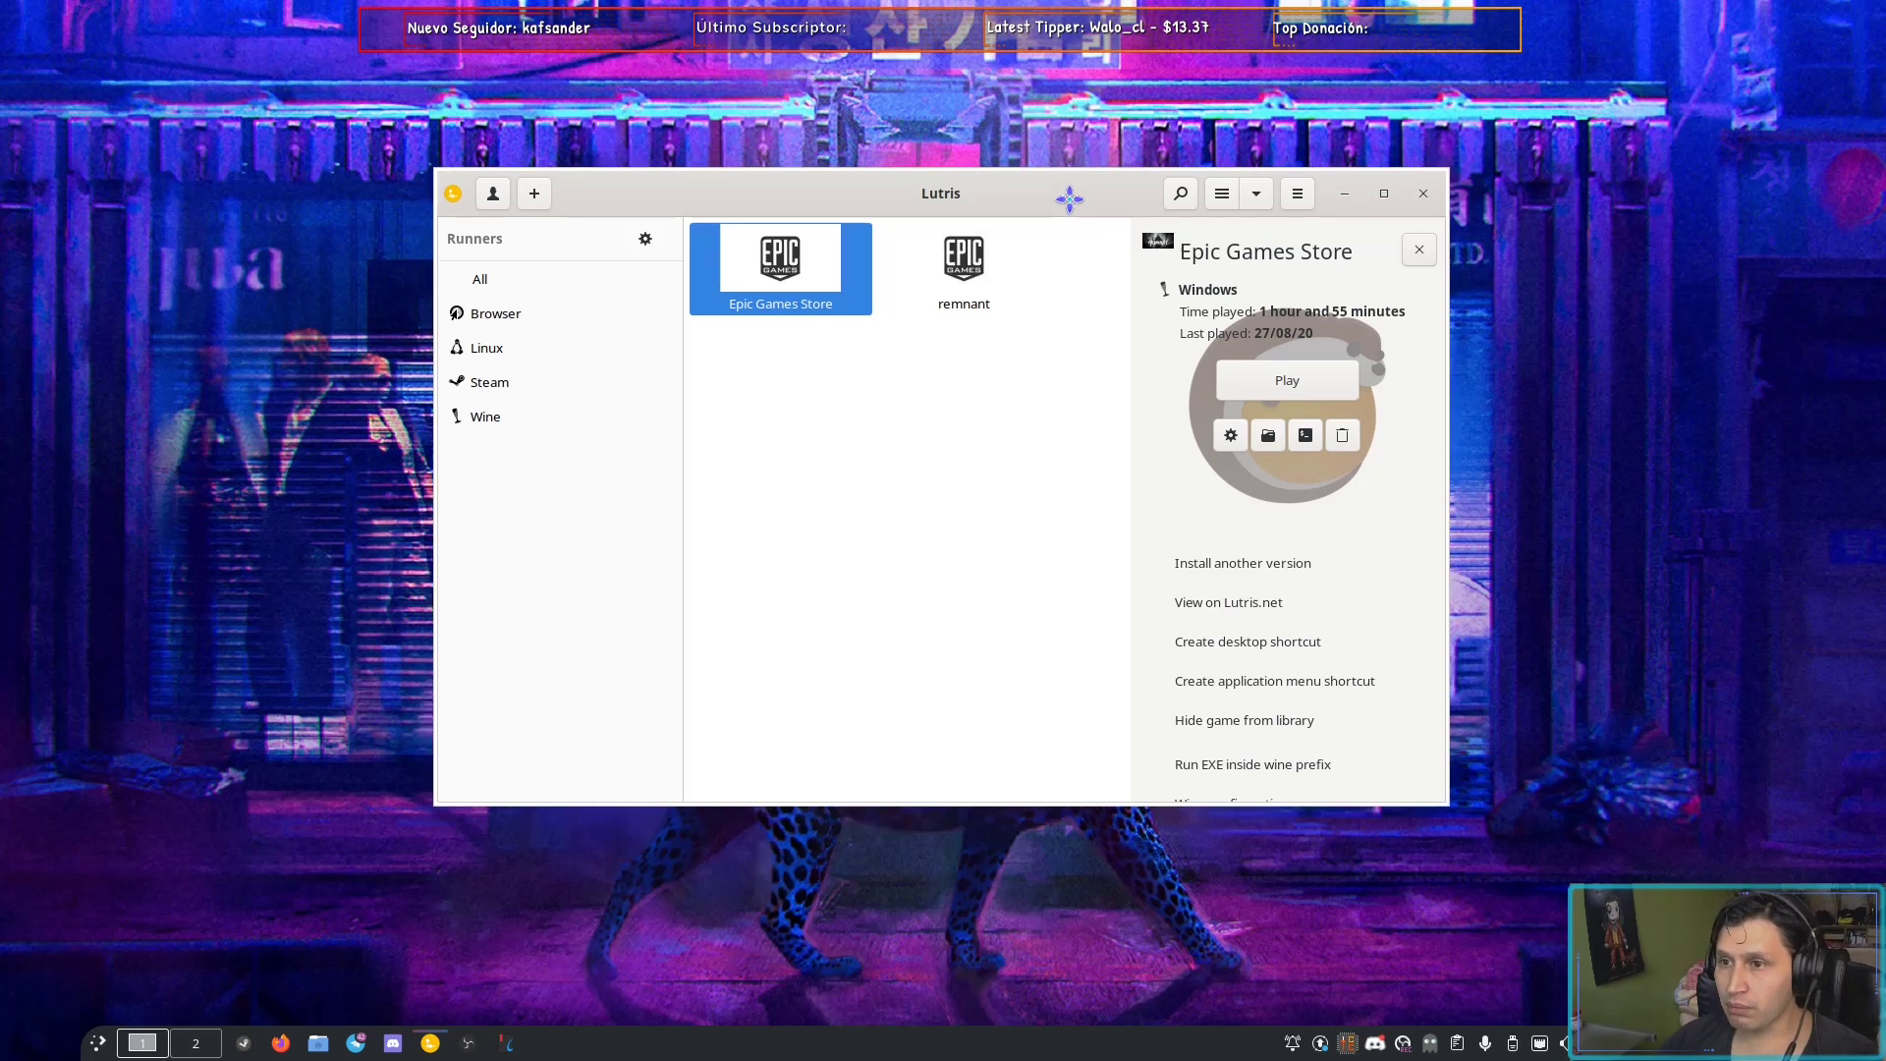
left_click_drag(1074, 221, 1026, 216)
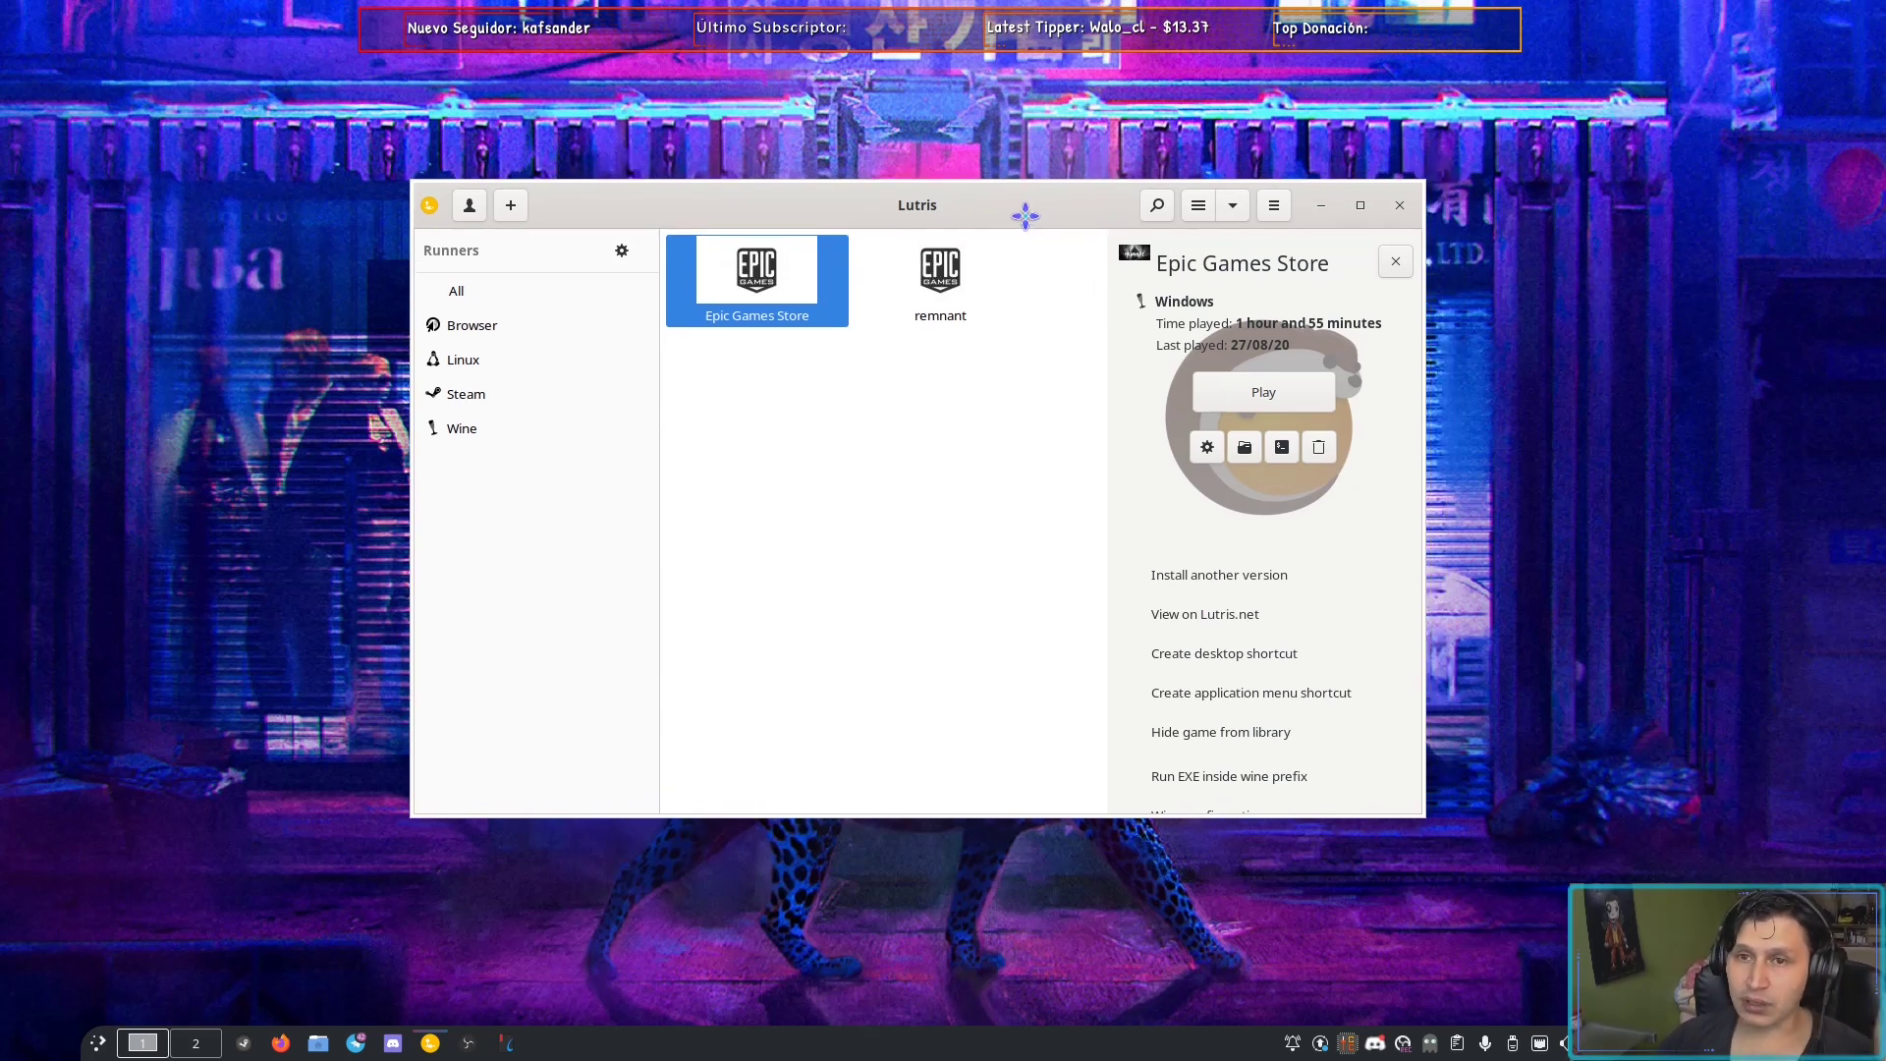
- Open the Lutris system options in the preferences and review the desktop effects, ACO shader compiler and Feral gamemode settings
left_click(1276, 207)
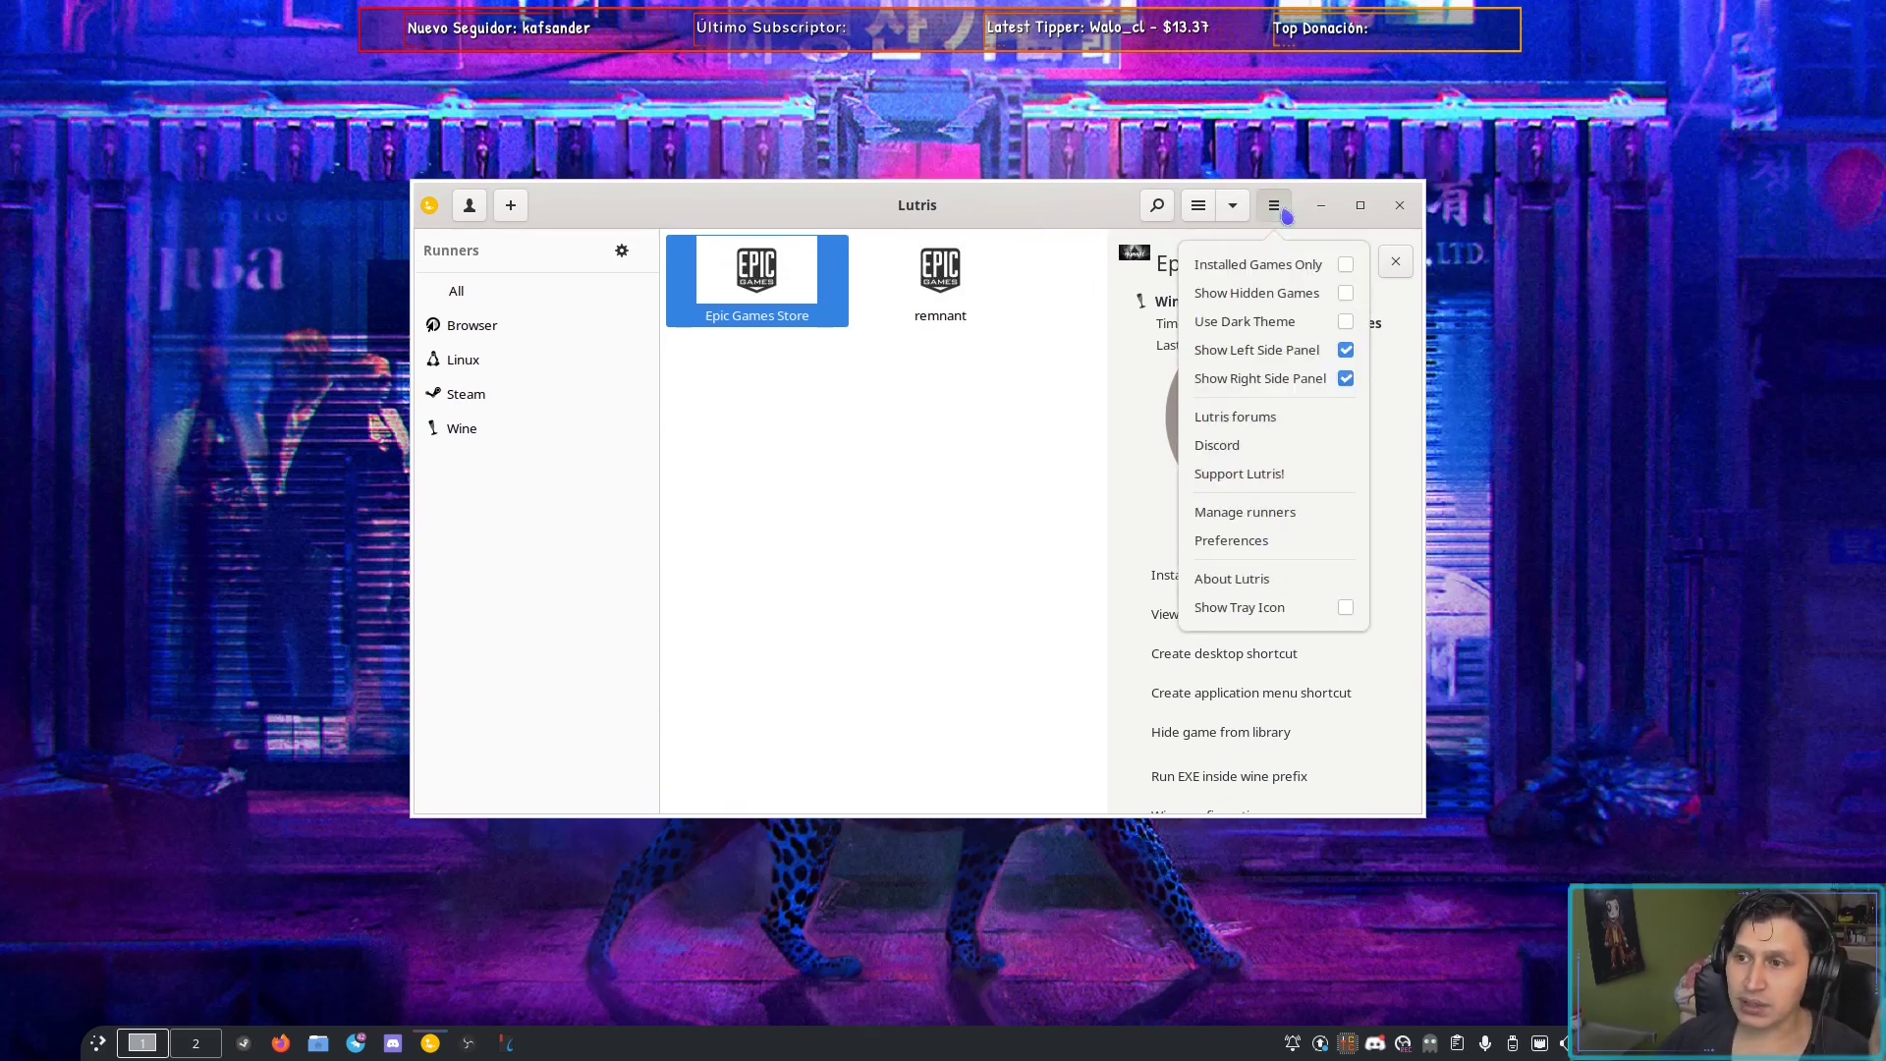
left_click(1268, 543)
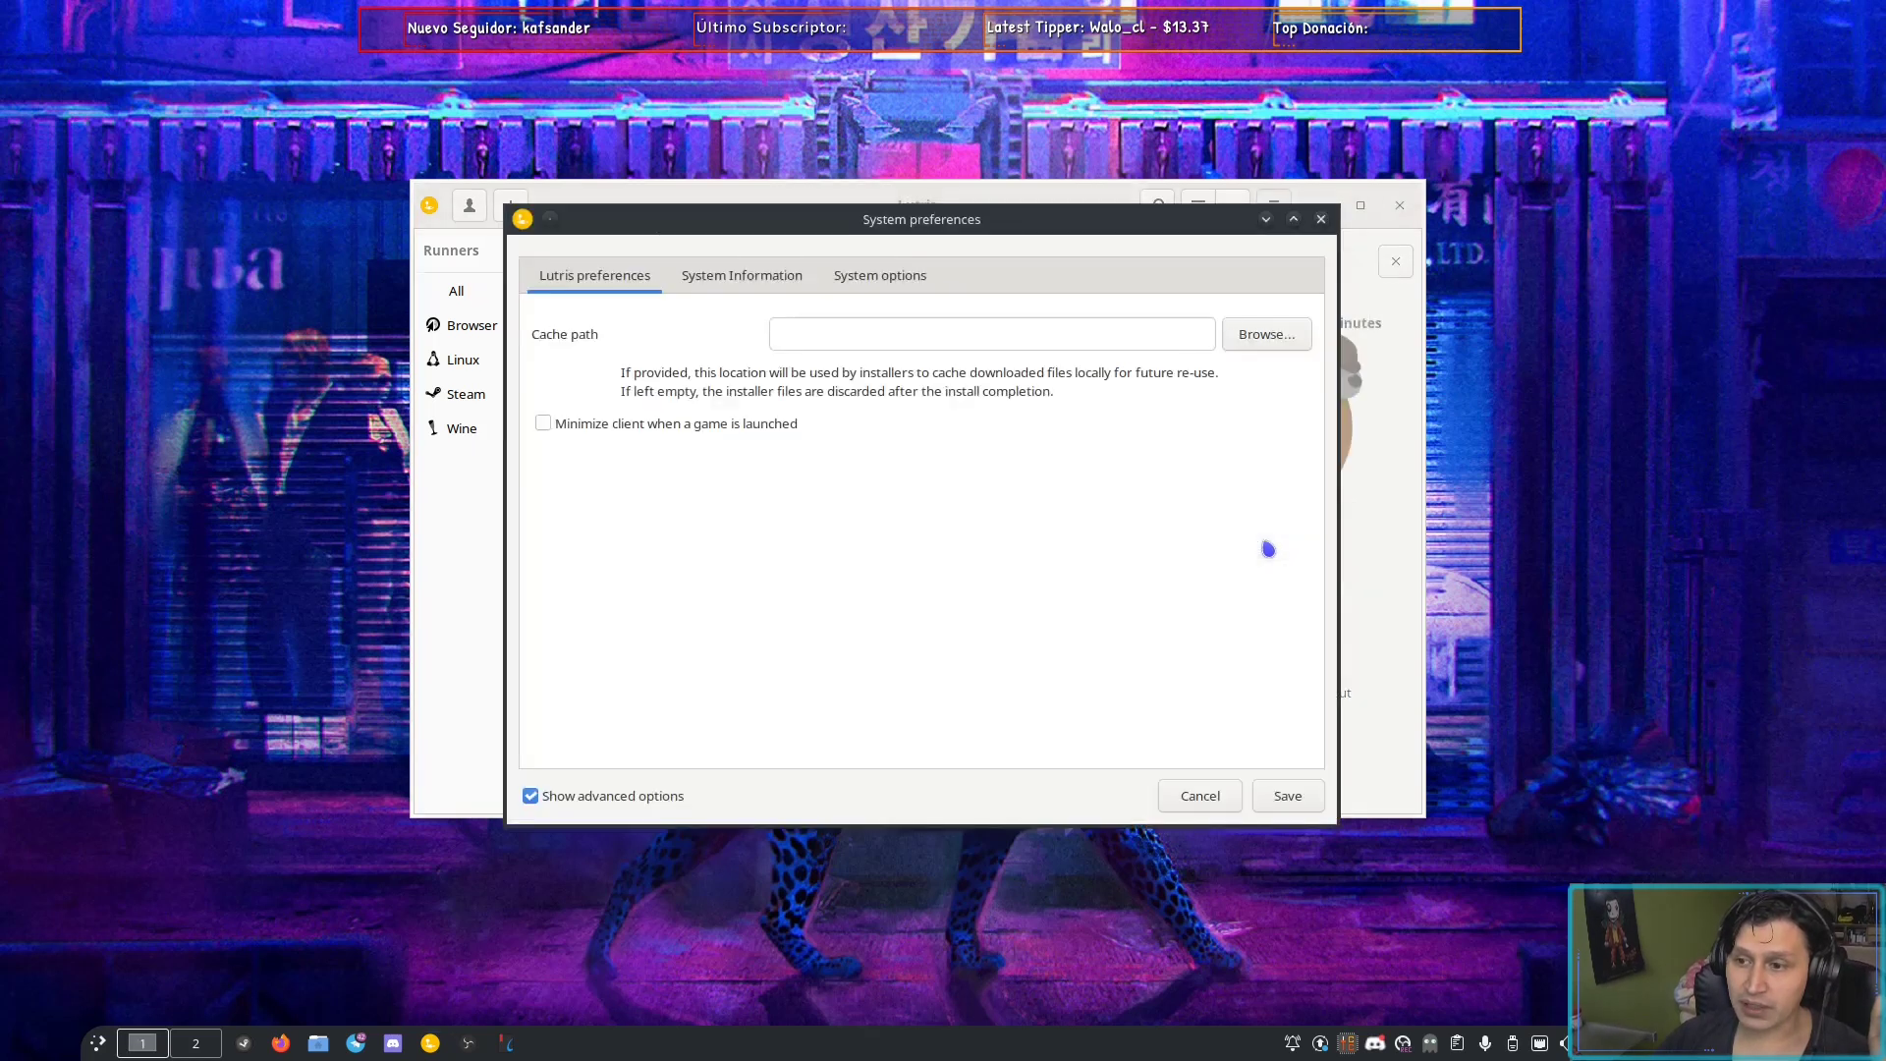
left_click(865, 295)
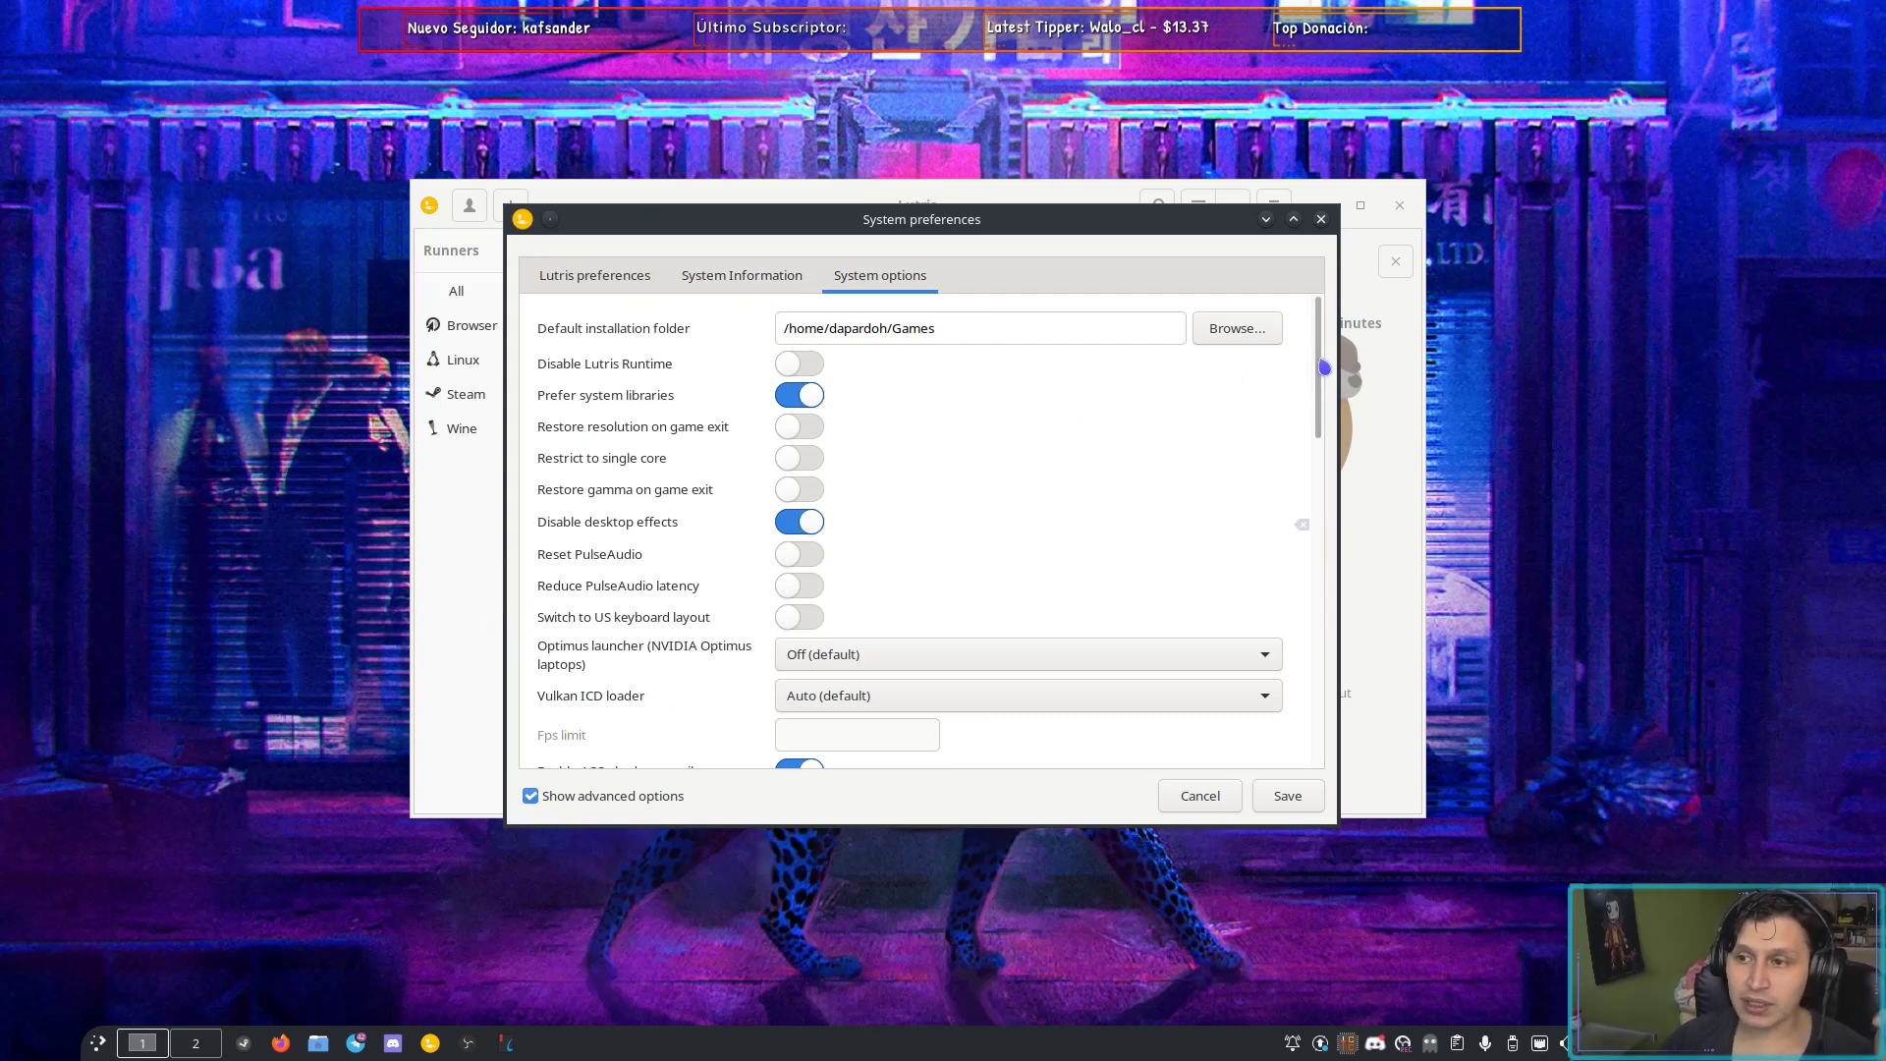
scroll(1323, 368, "down", 1)
scroll(1320, 364, "up", 1)
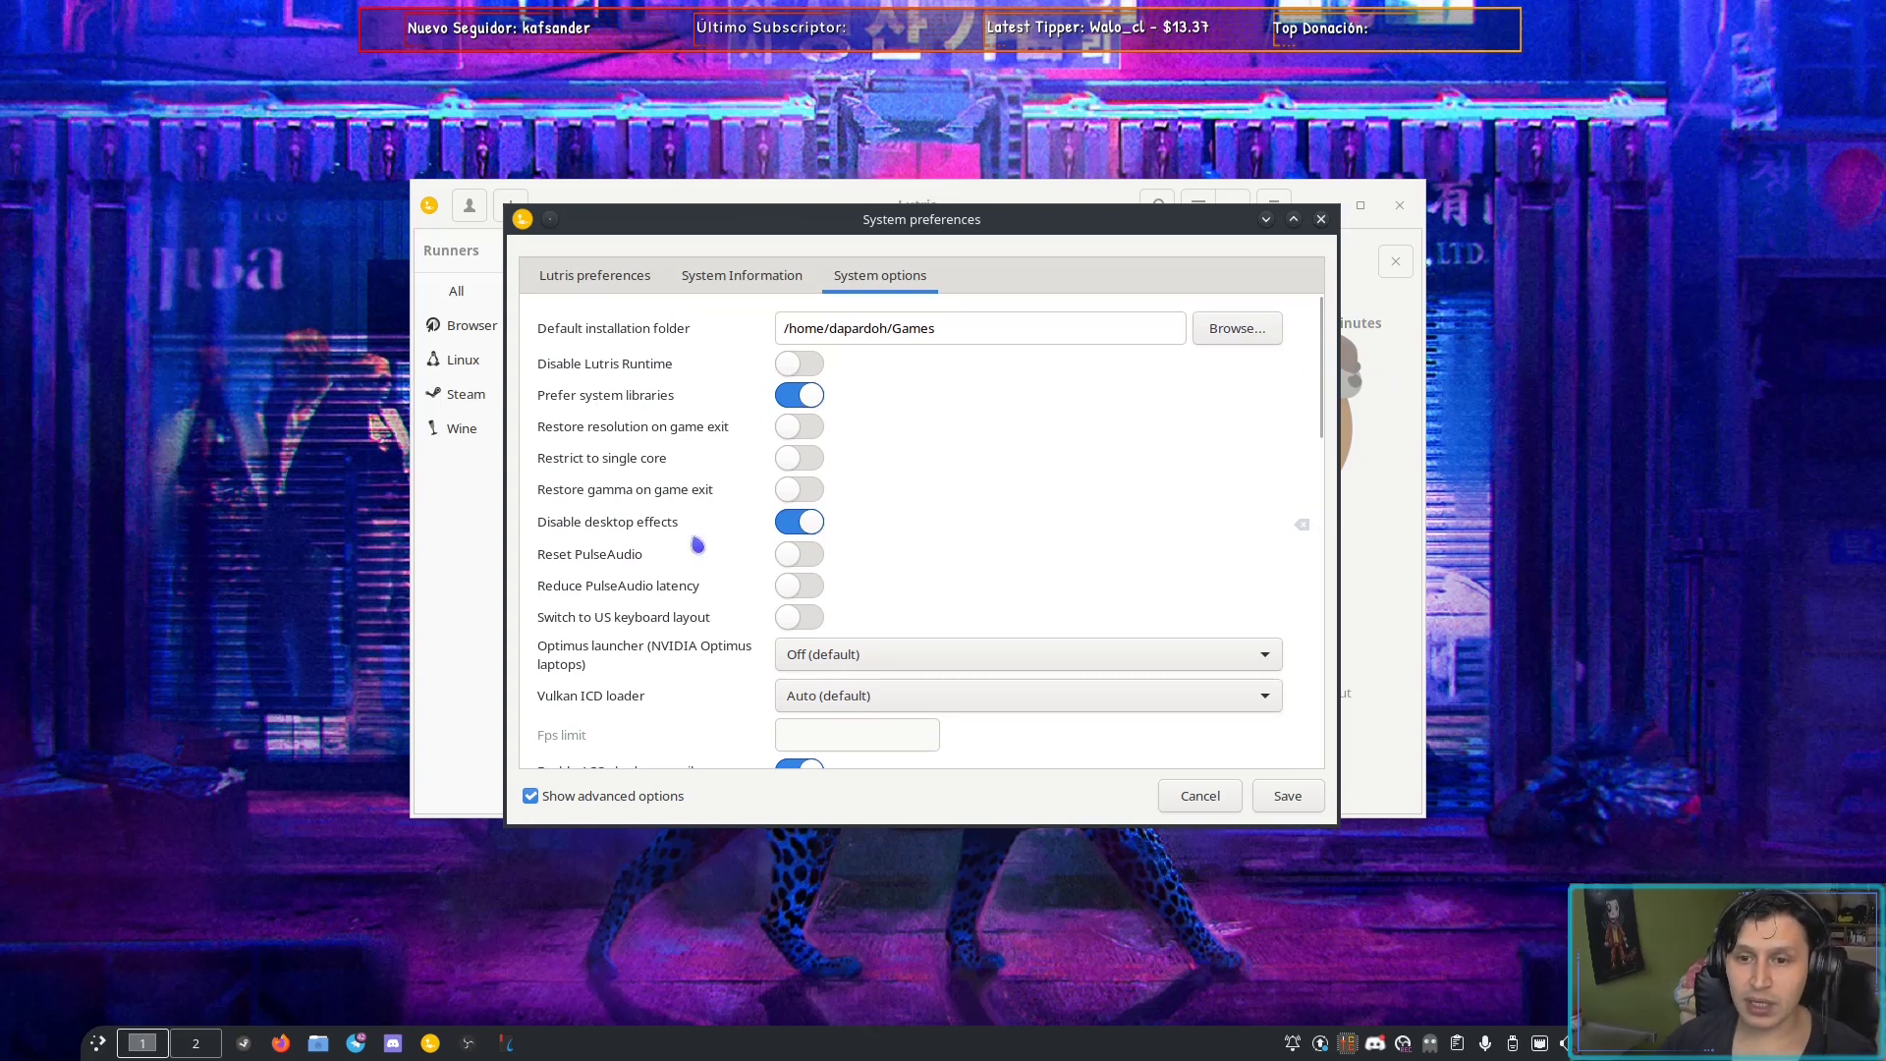
scroll(1322, 380, "down", 2)
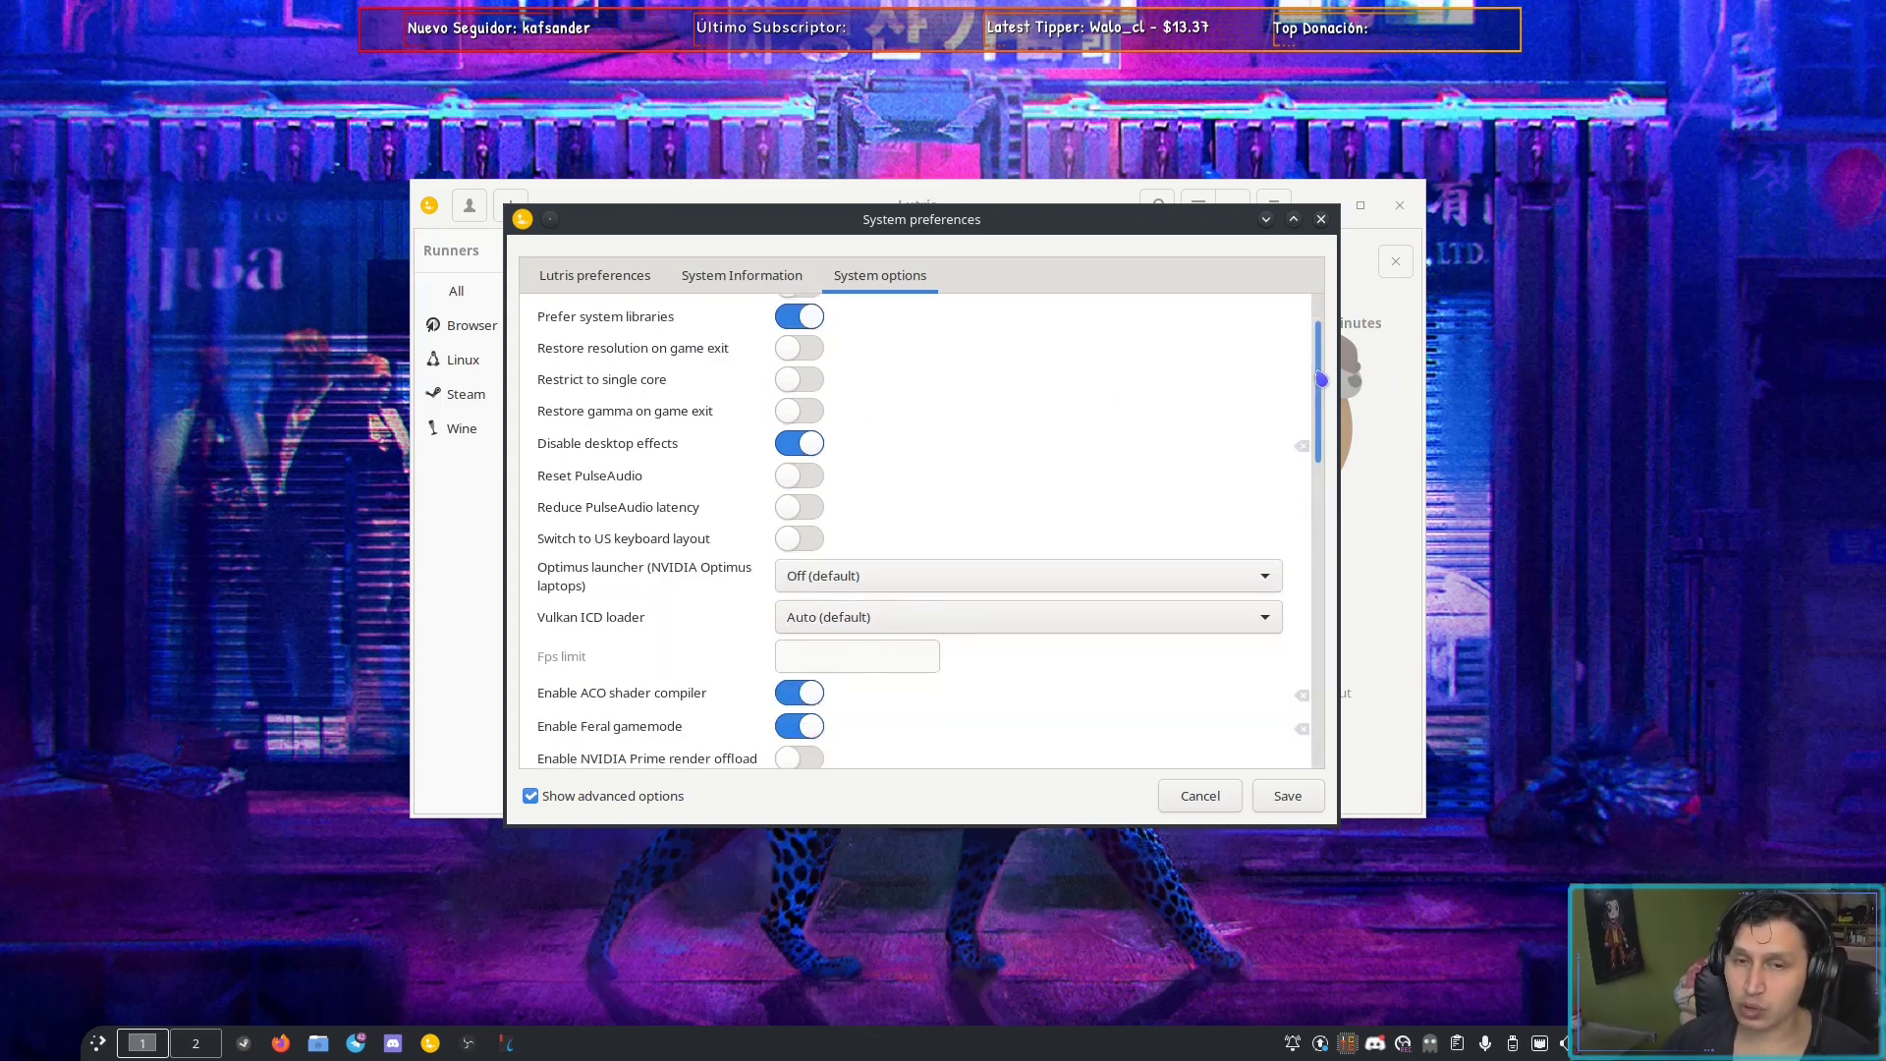
left_click_drag(1321, 379, 1321, 457)
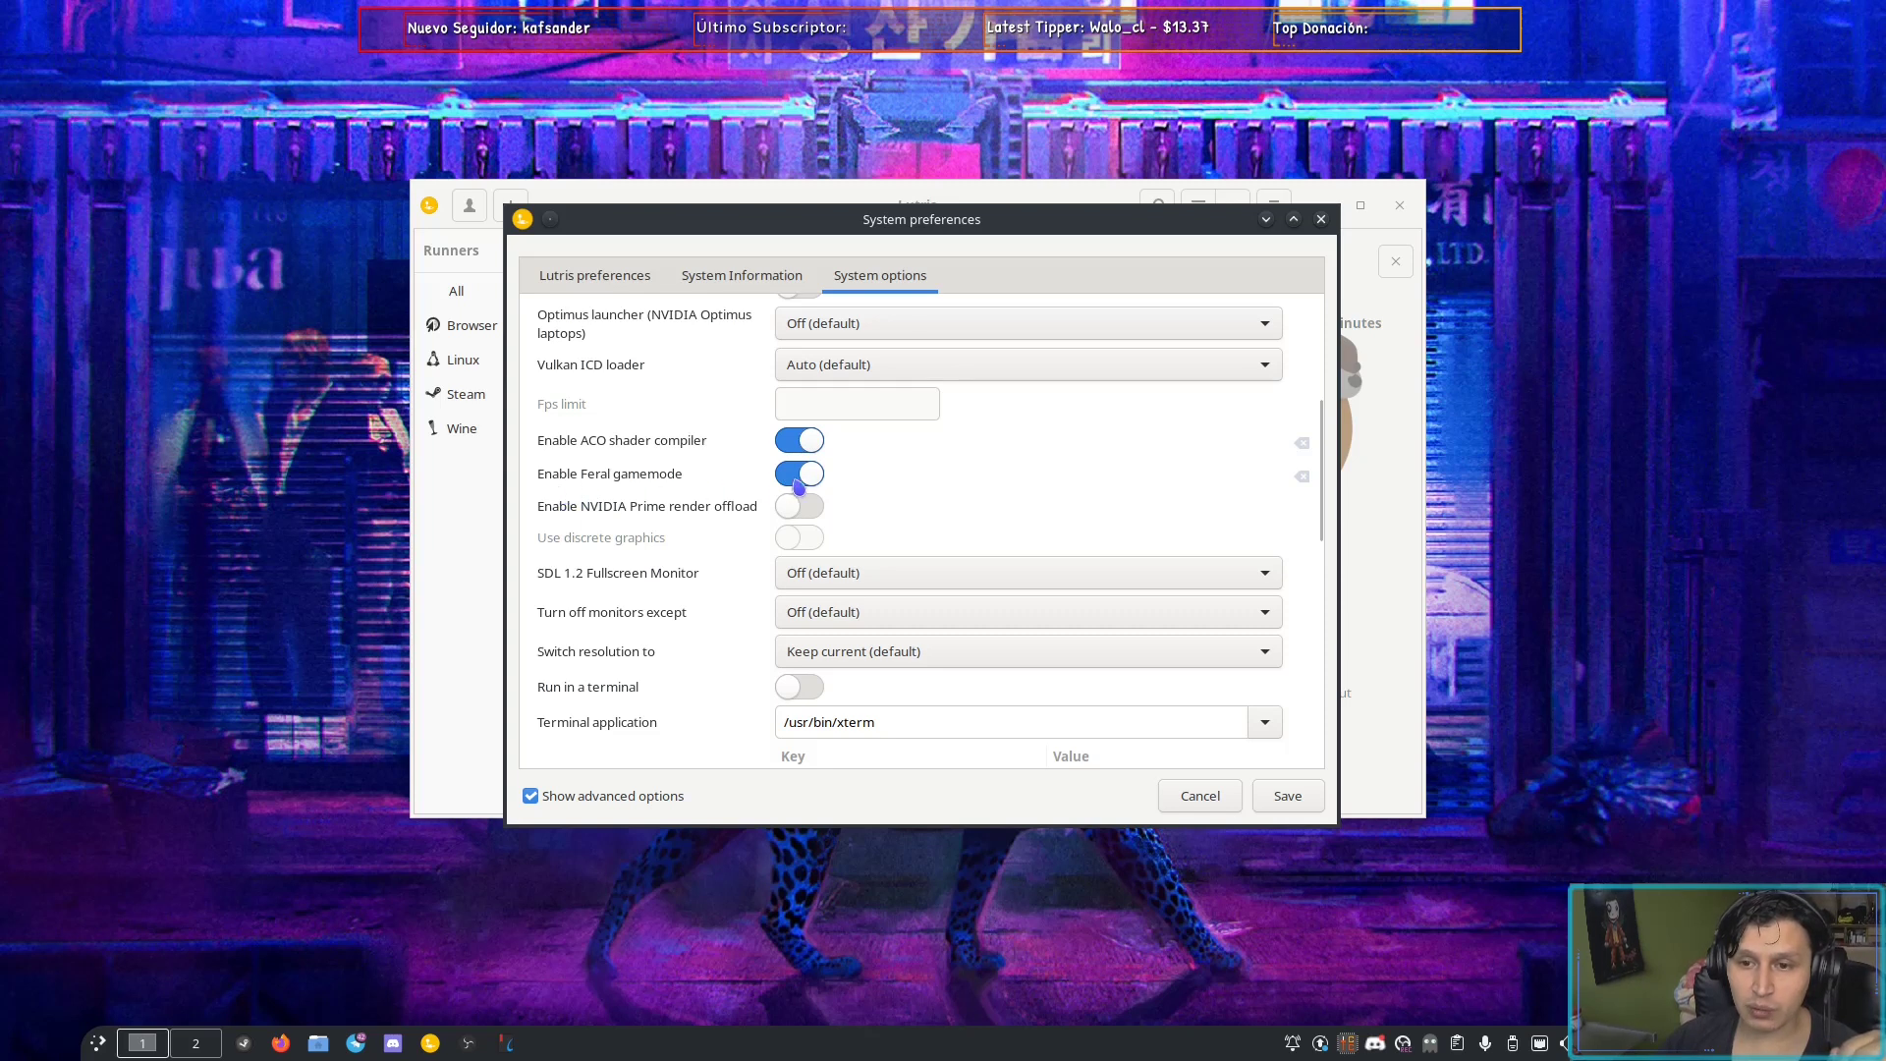
mouse_move(637, 451)
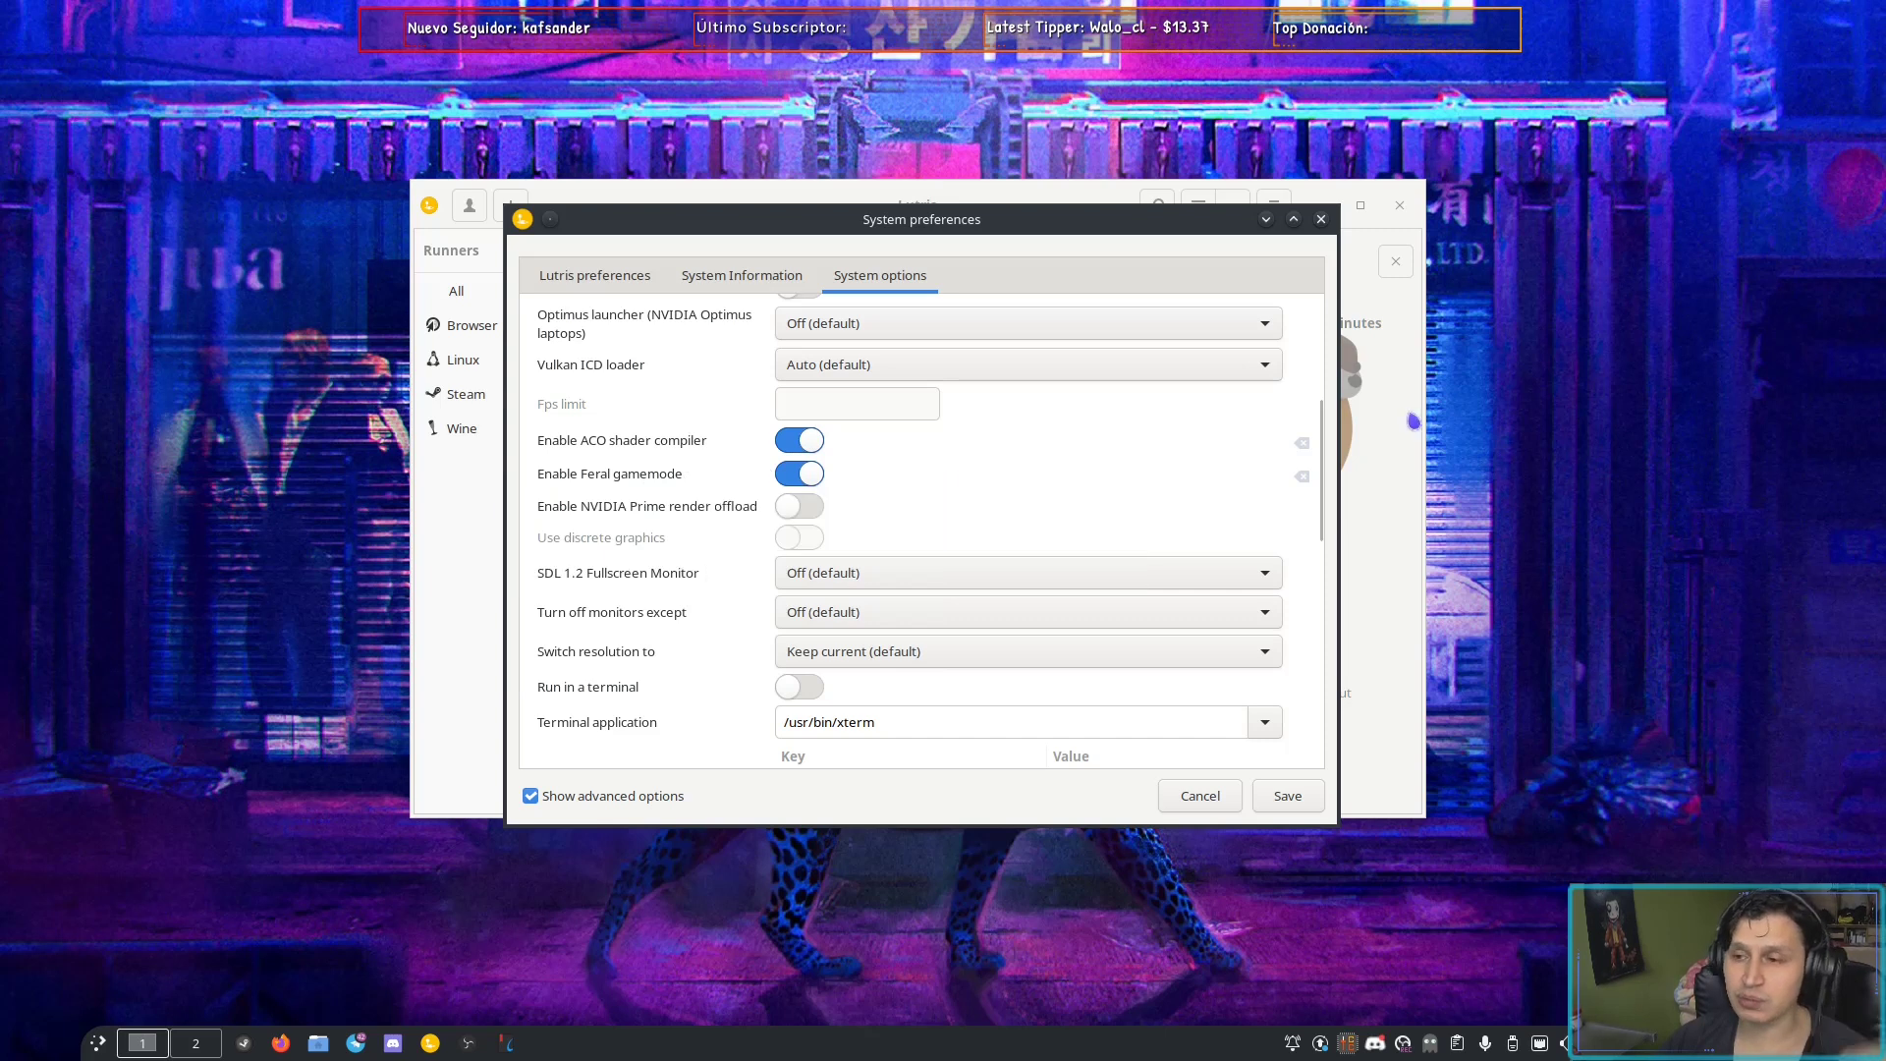
- Change the command prefix in the system options to "gamemoderun DXVK_HUD=60" and save the preferences
left_click_drag(1326, 406, 1334, 544)
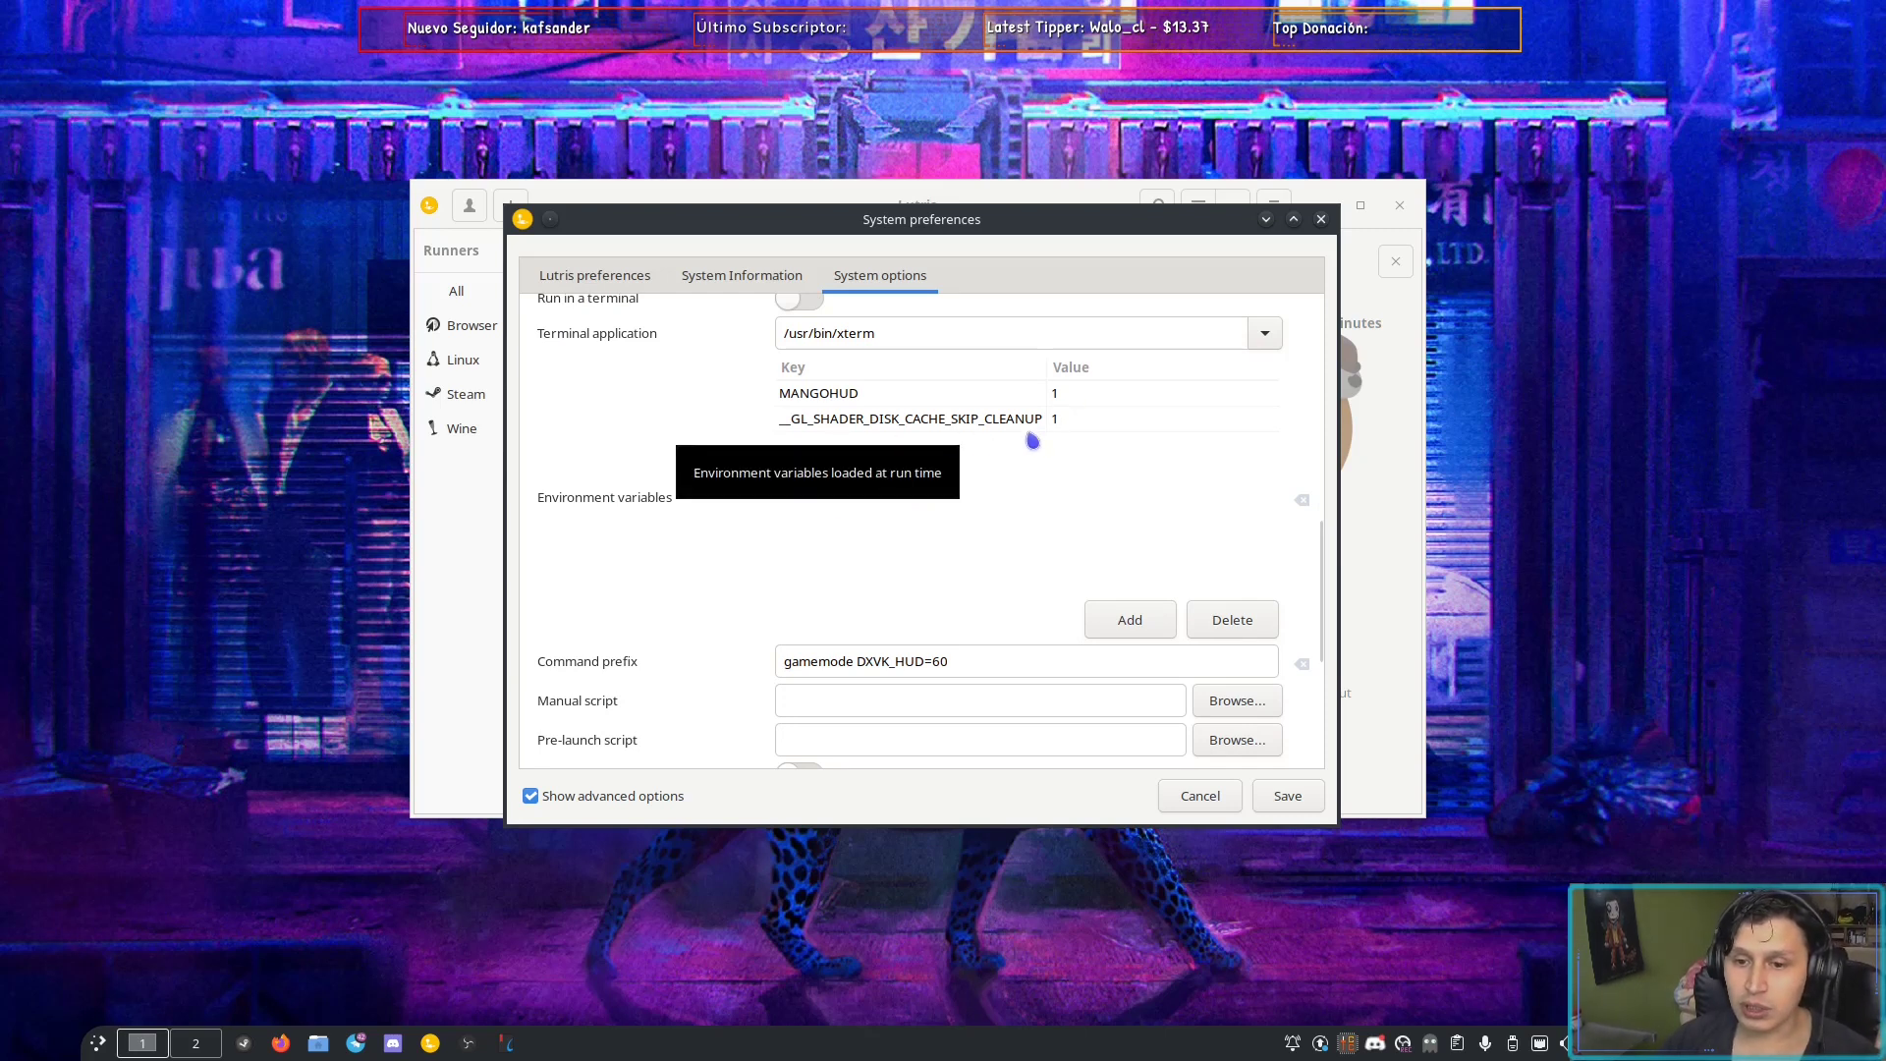
left_click(851, 661)
type("run")
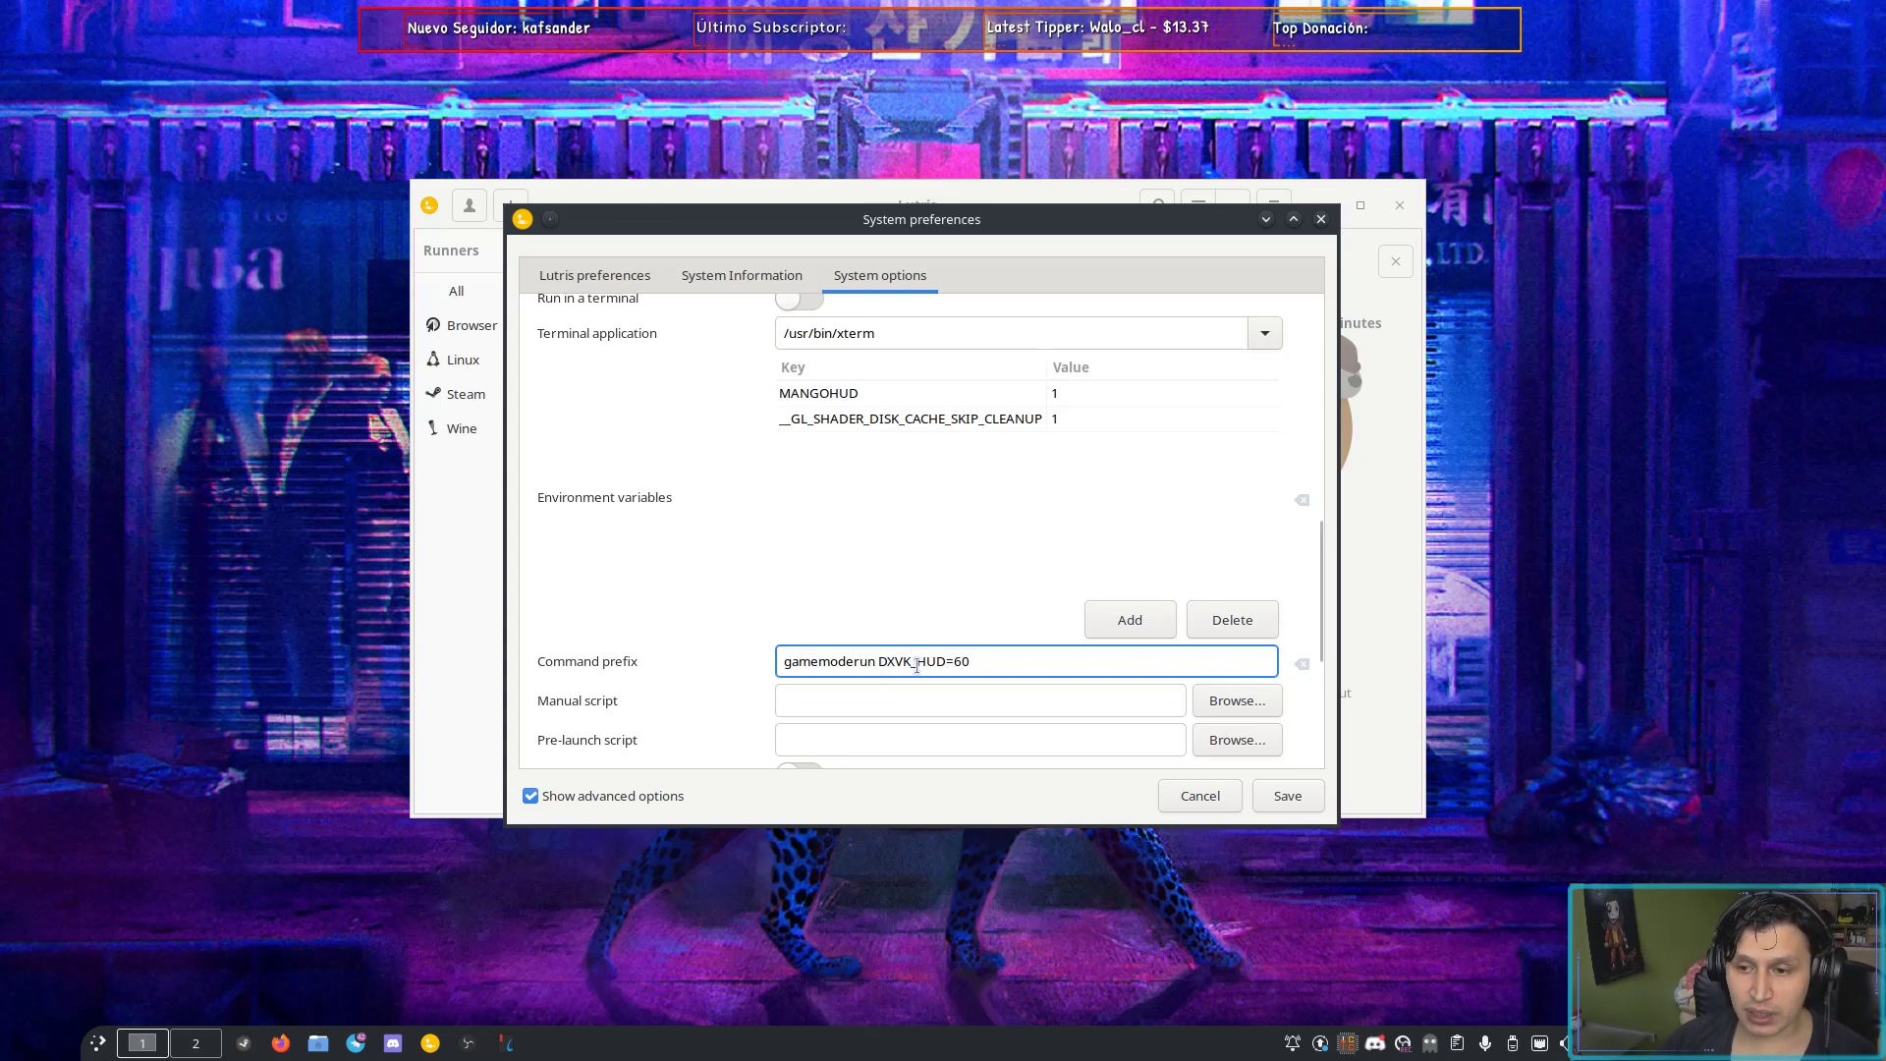
left_click(1288, 798)
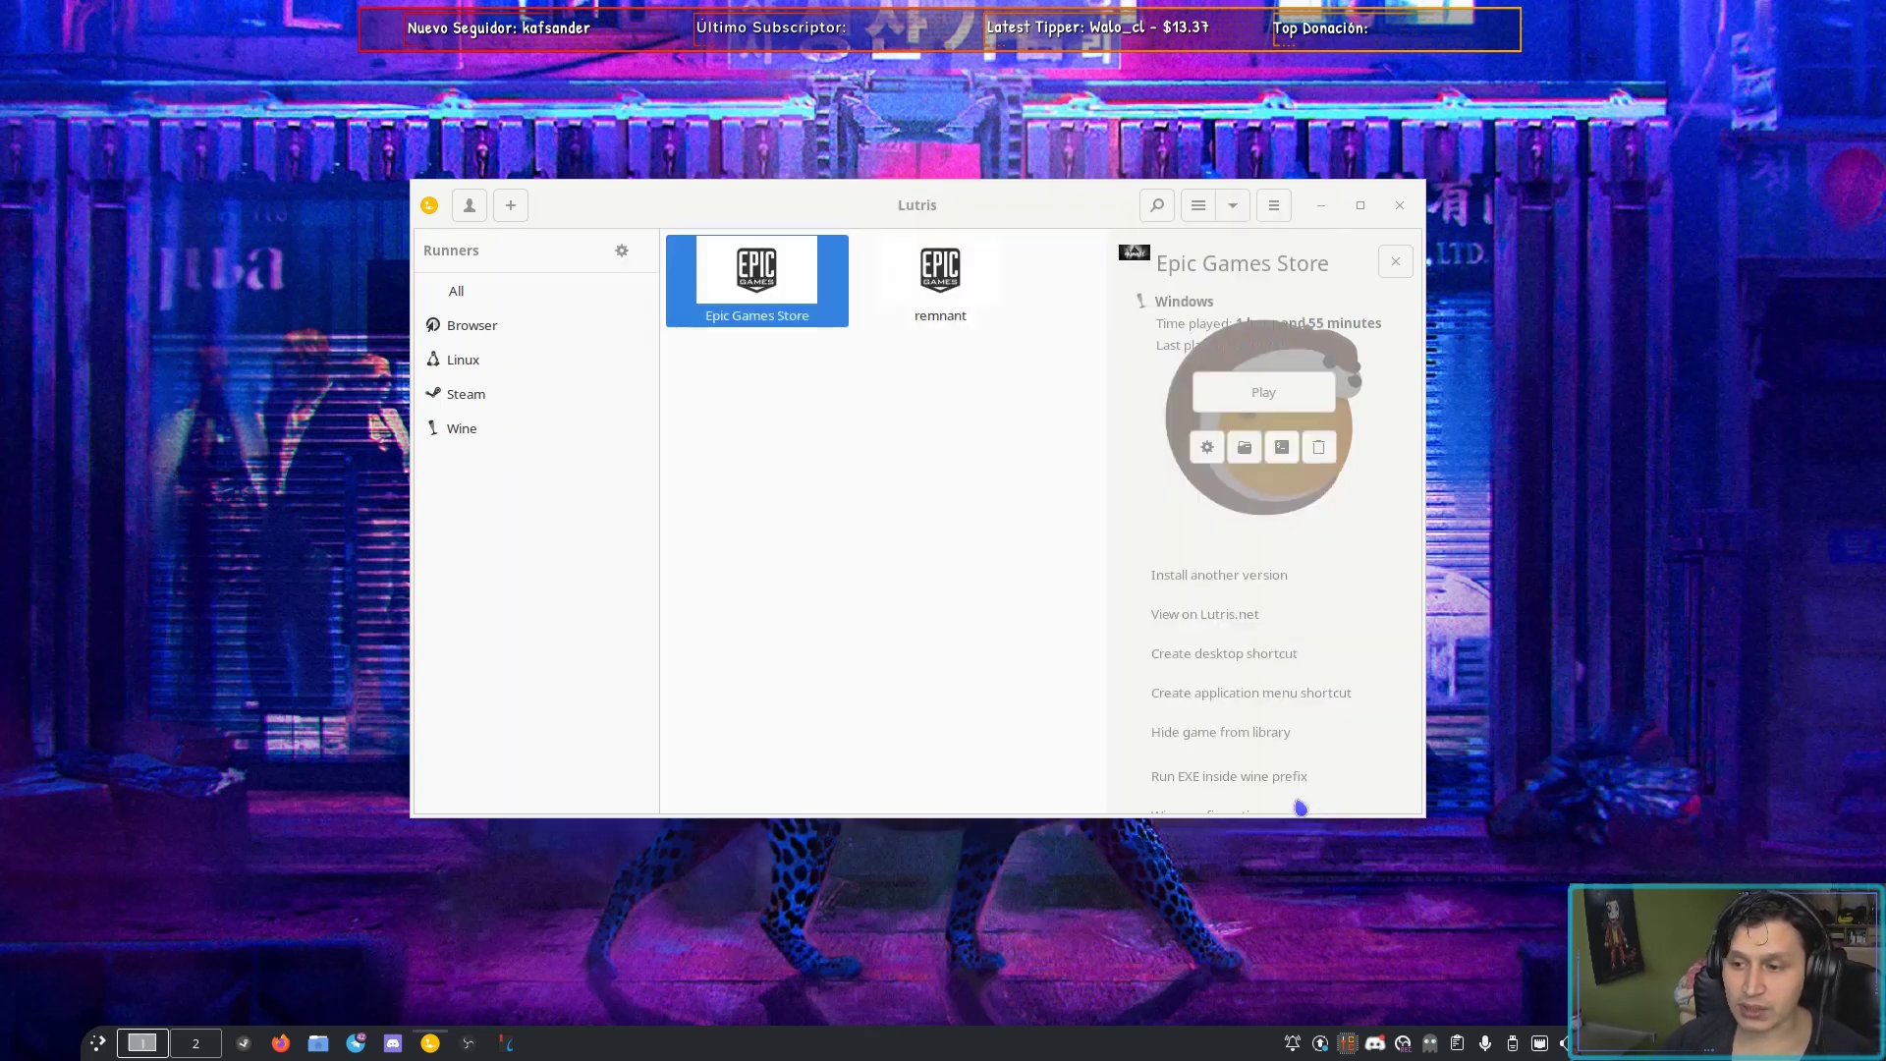
- Review the Wine version, DXVK, Esync and Fsync settings in Epic Games Store's runner options and save its configuration
left_click(1036, 540)
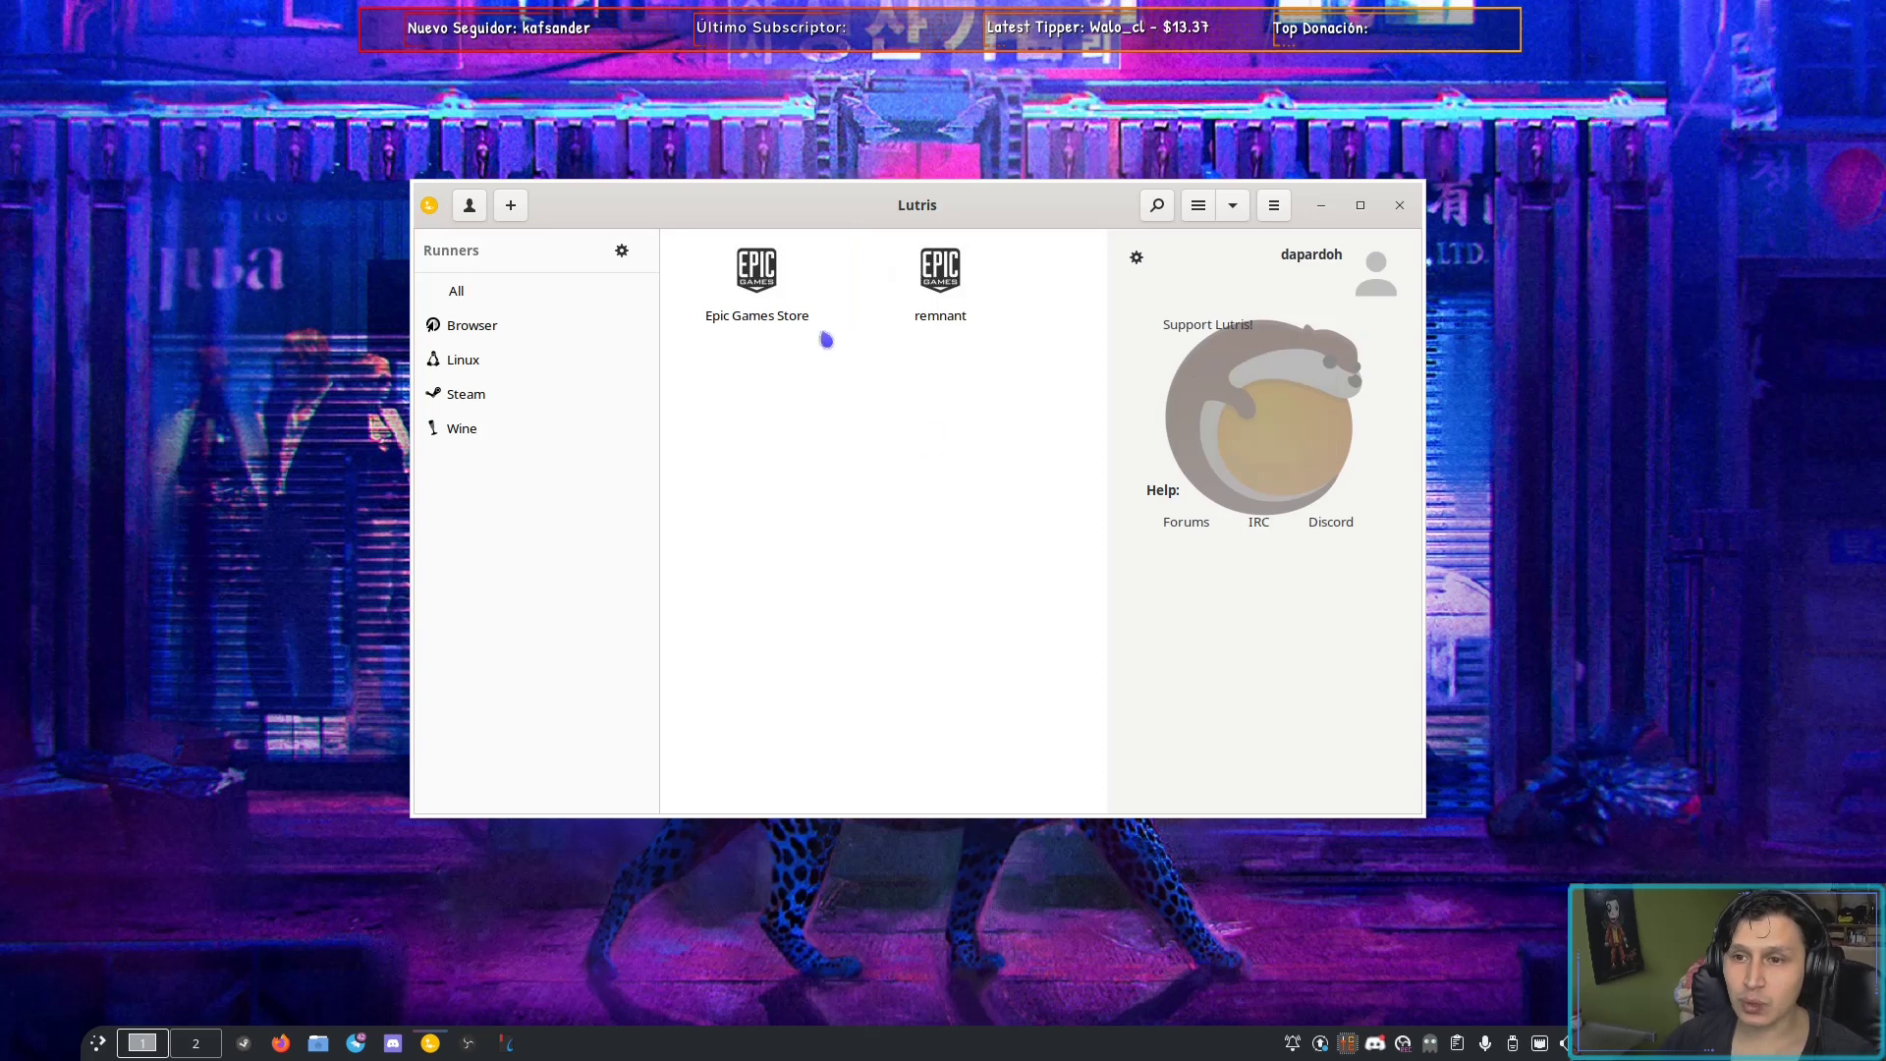
left_click(774, 290)
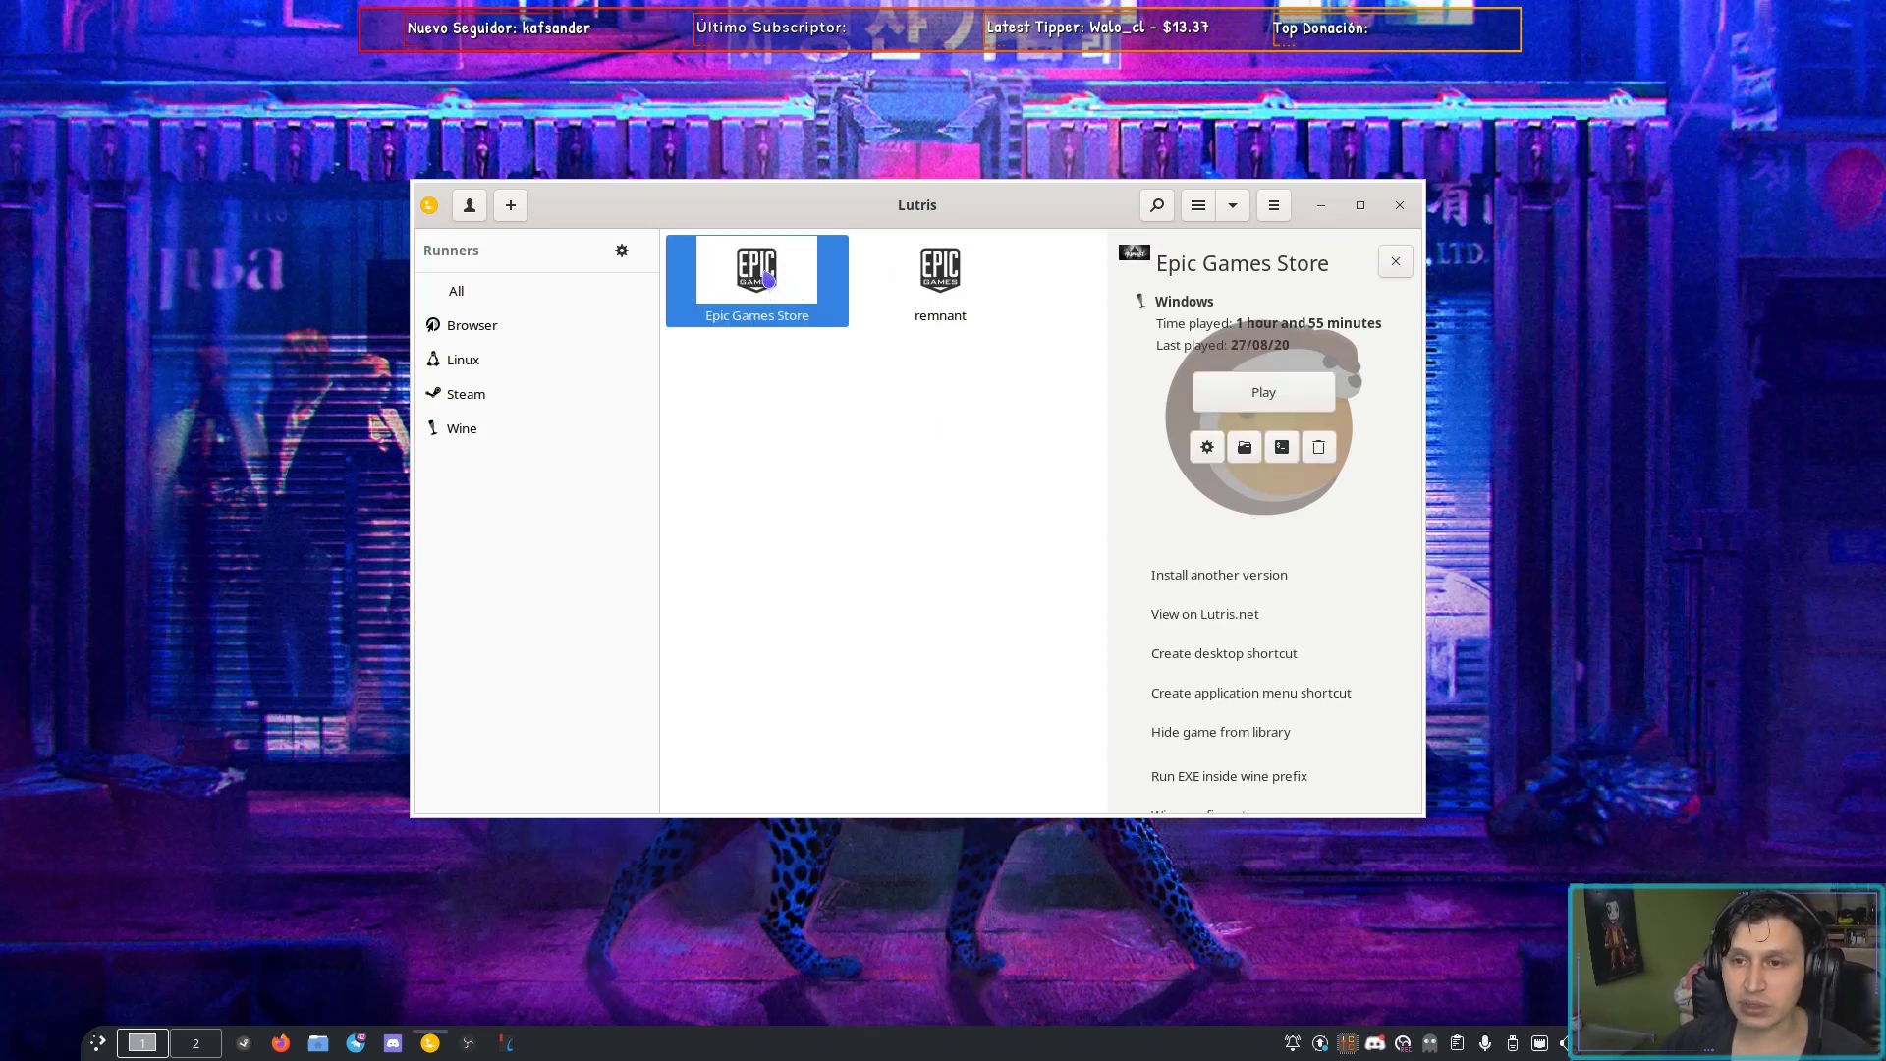
right_click(769, 280)
left_click(863, 352)
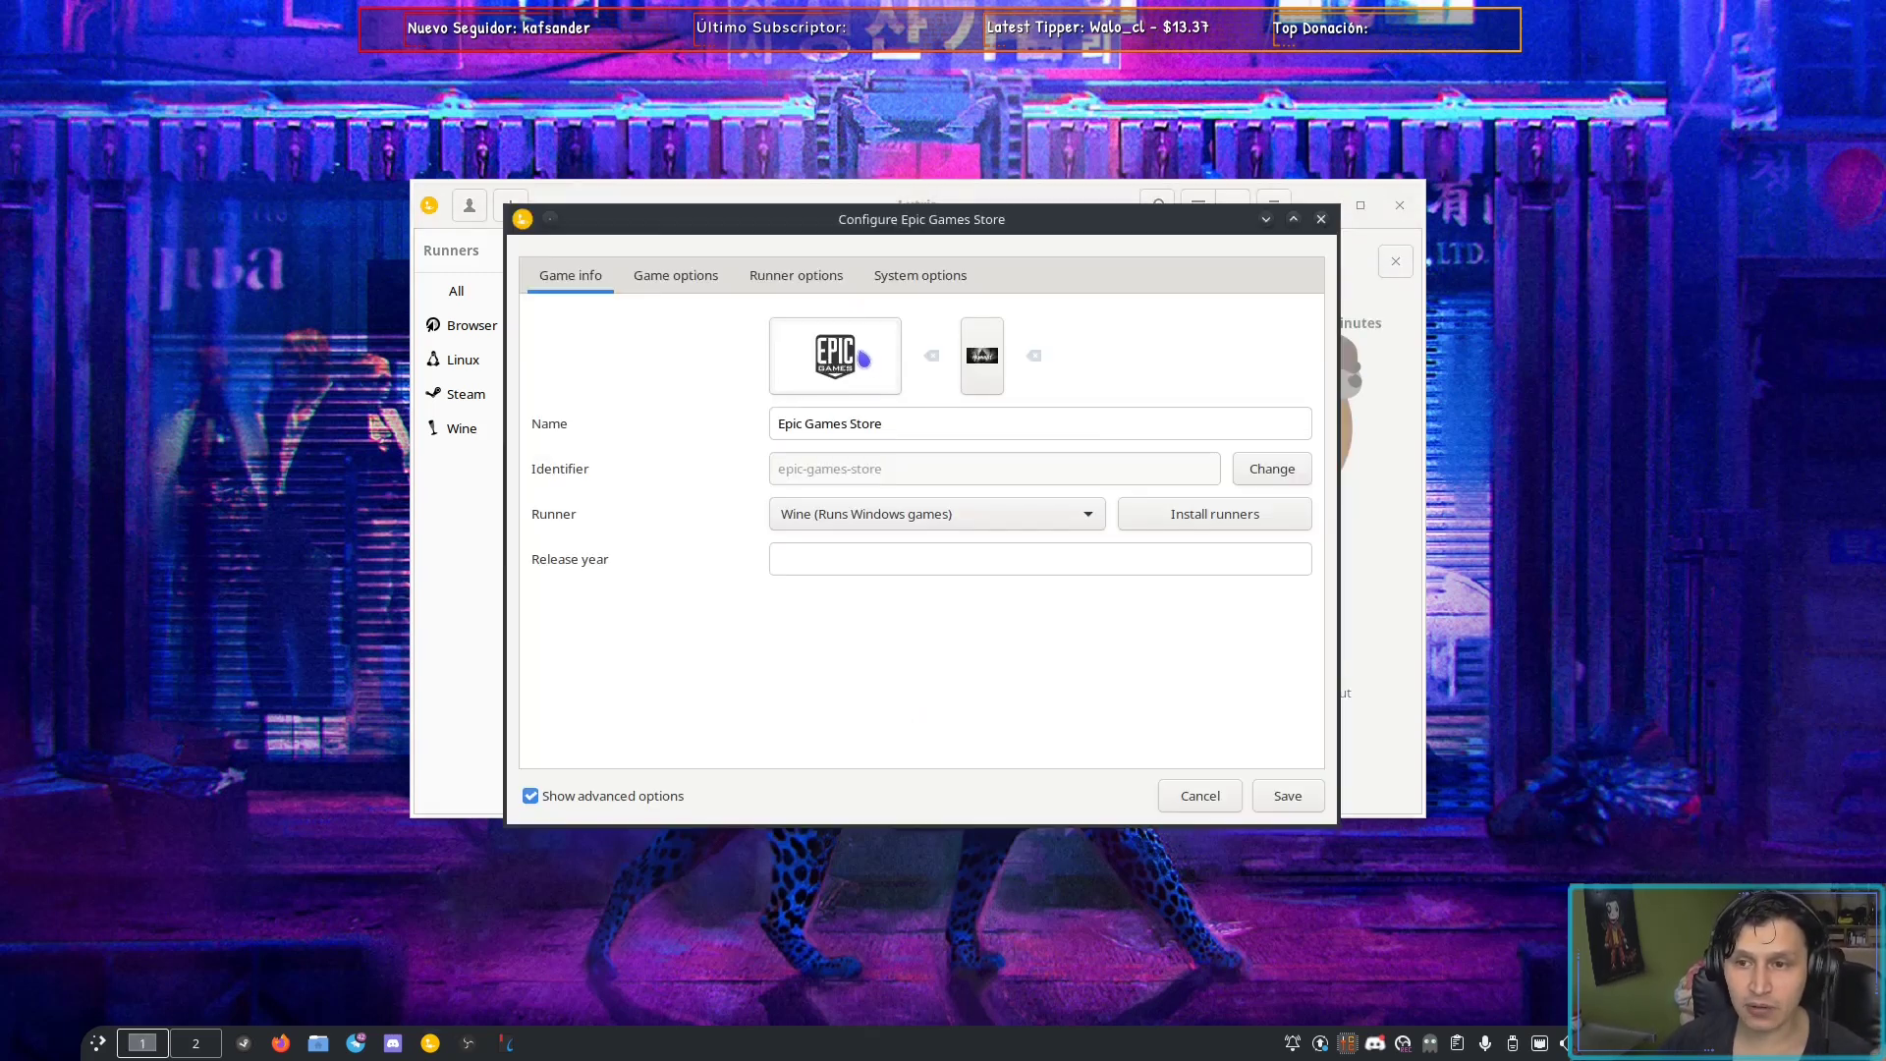
left_click(796, 276)
left_click_drag(897, 229, 908, 201)
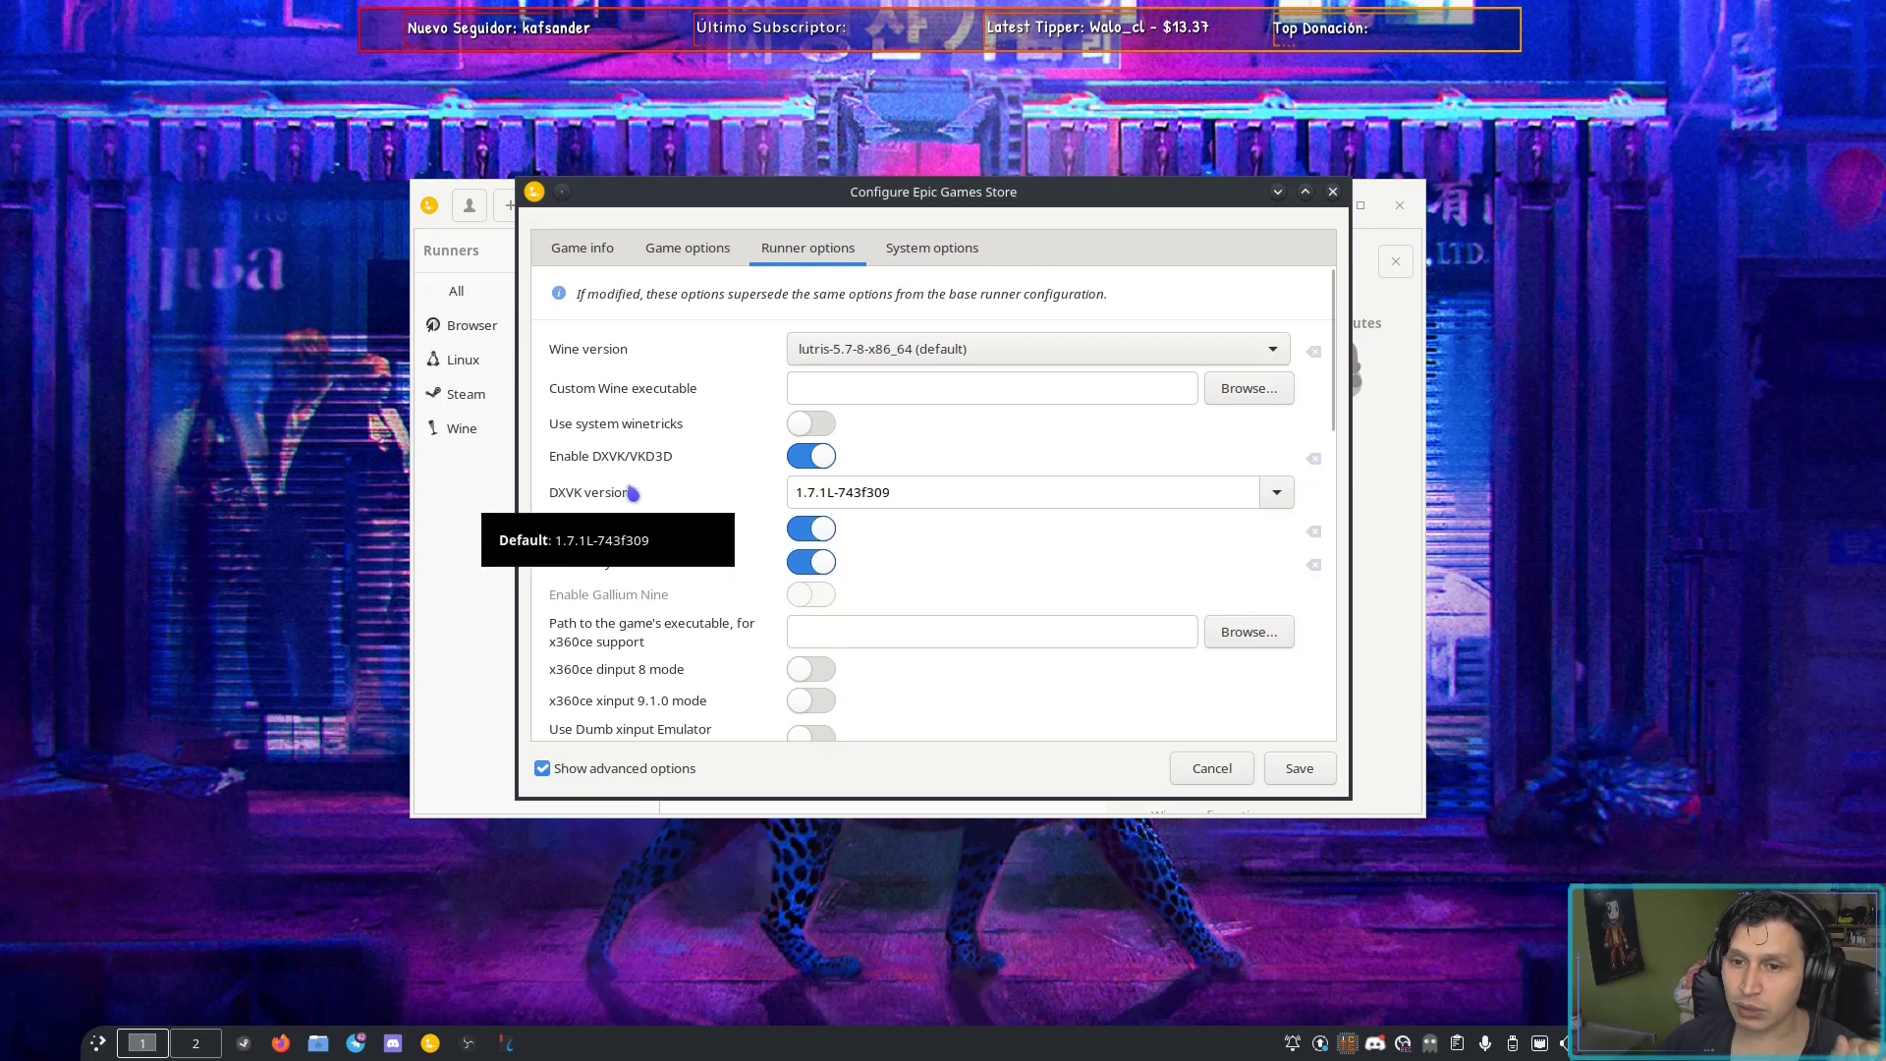
mouse_move(596, 472)
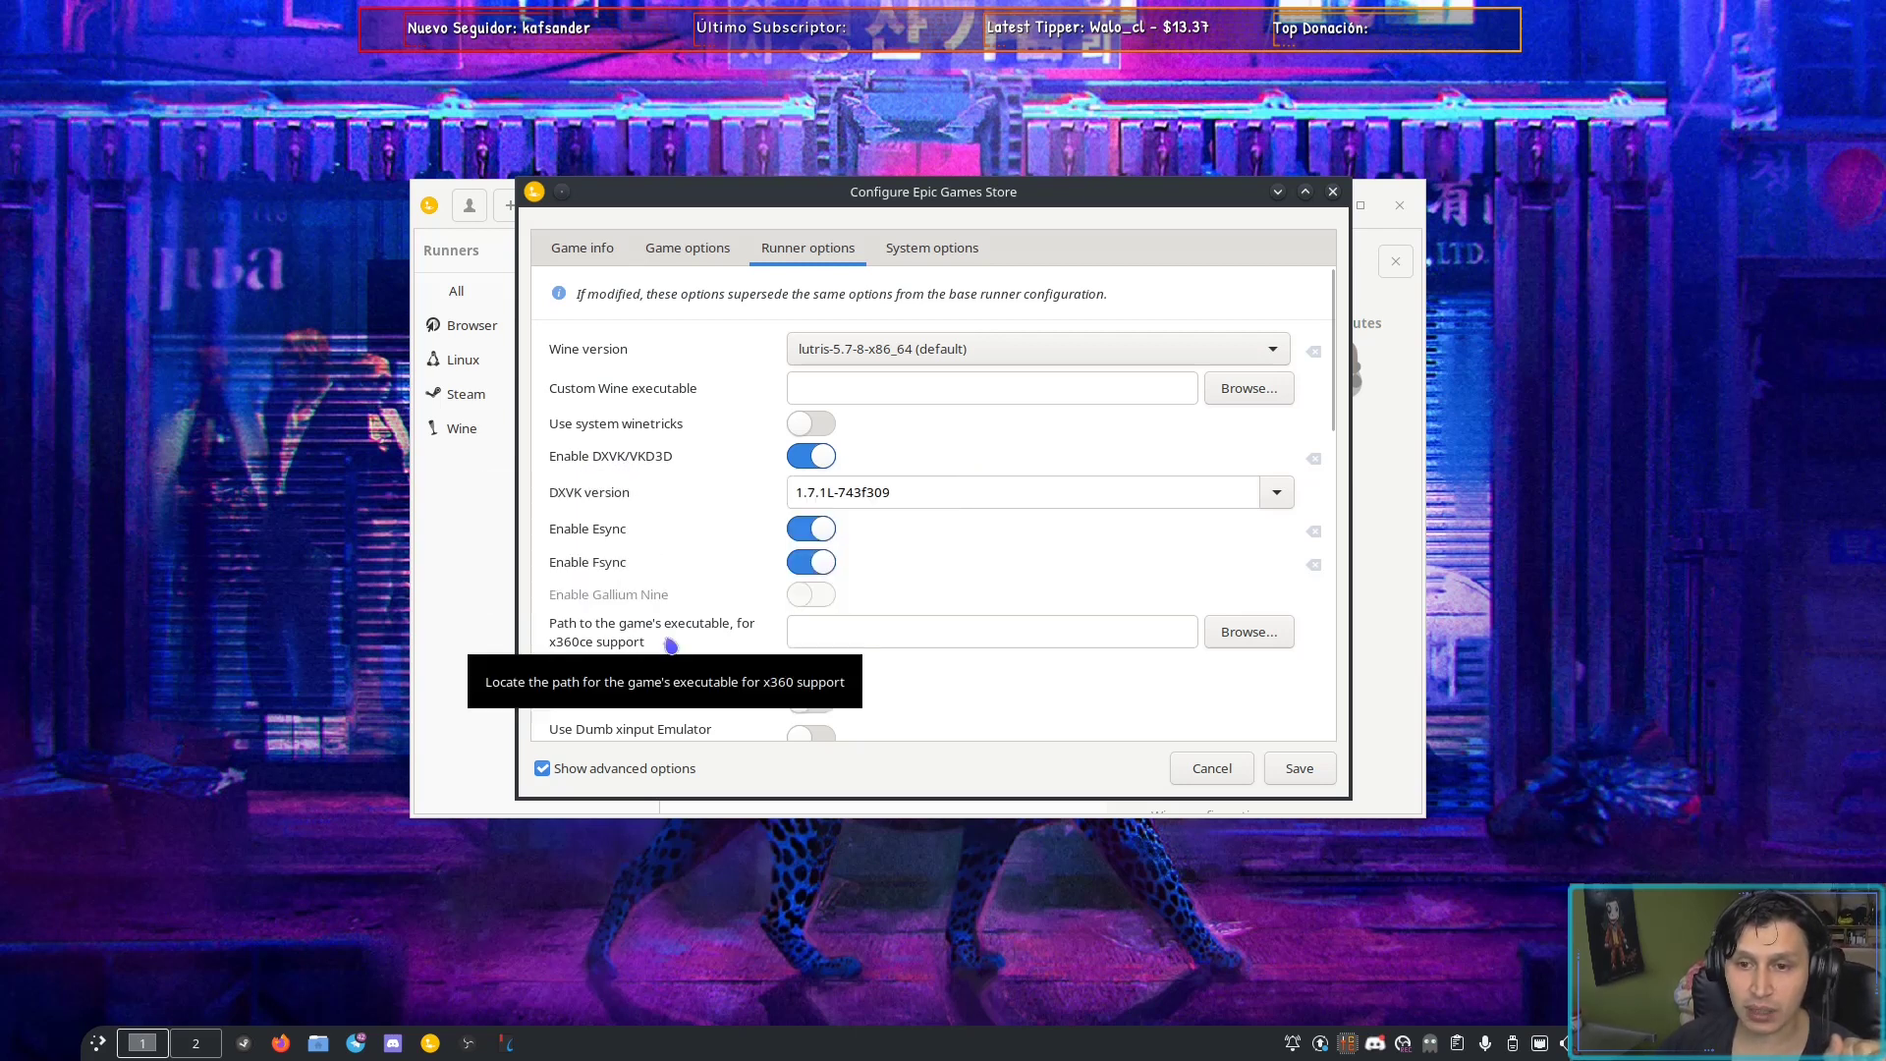
mouse_move(578, 564)
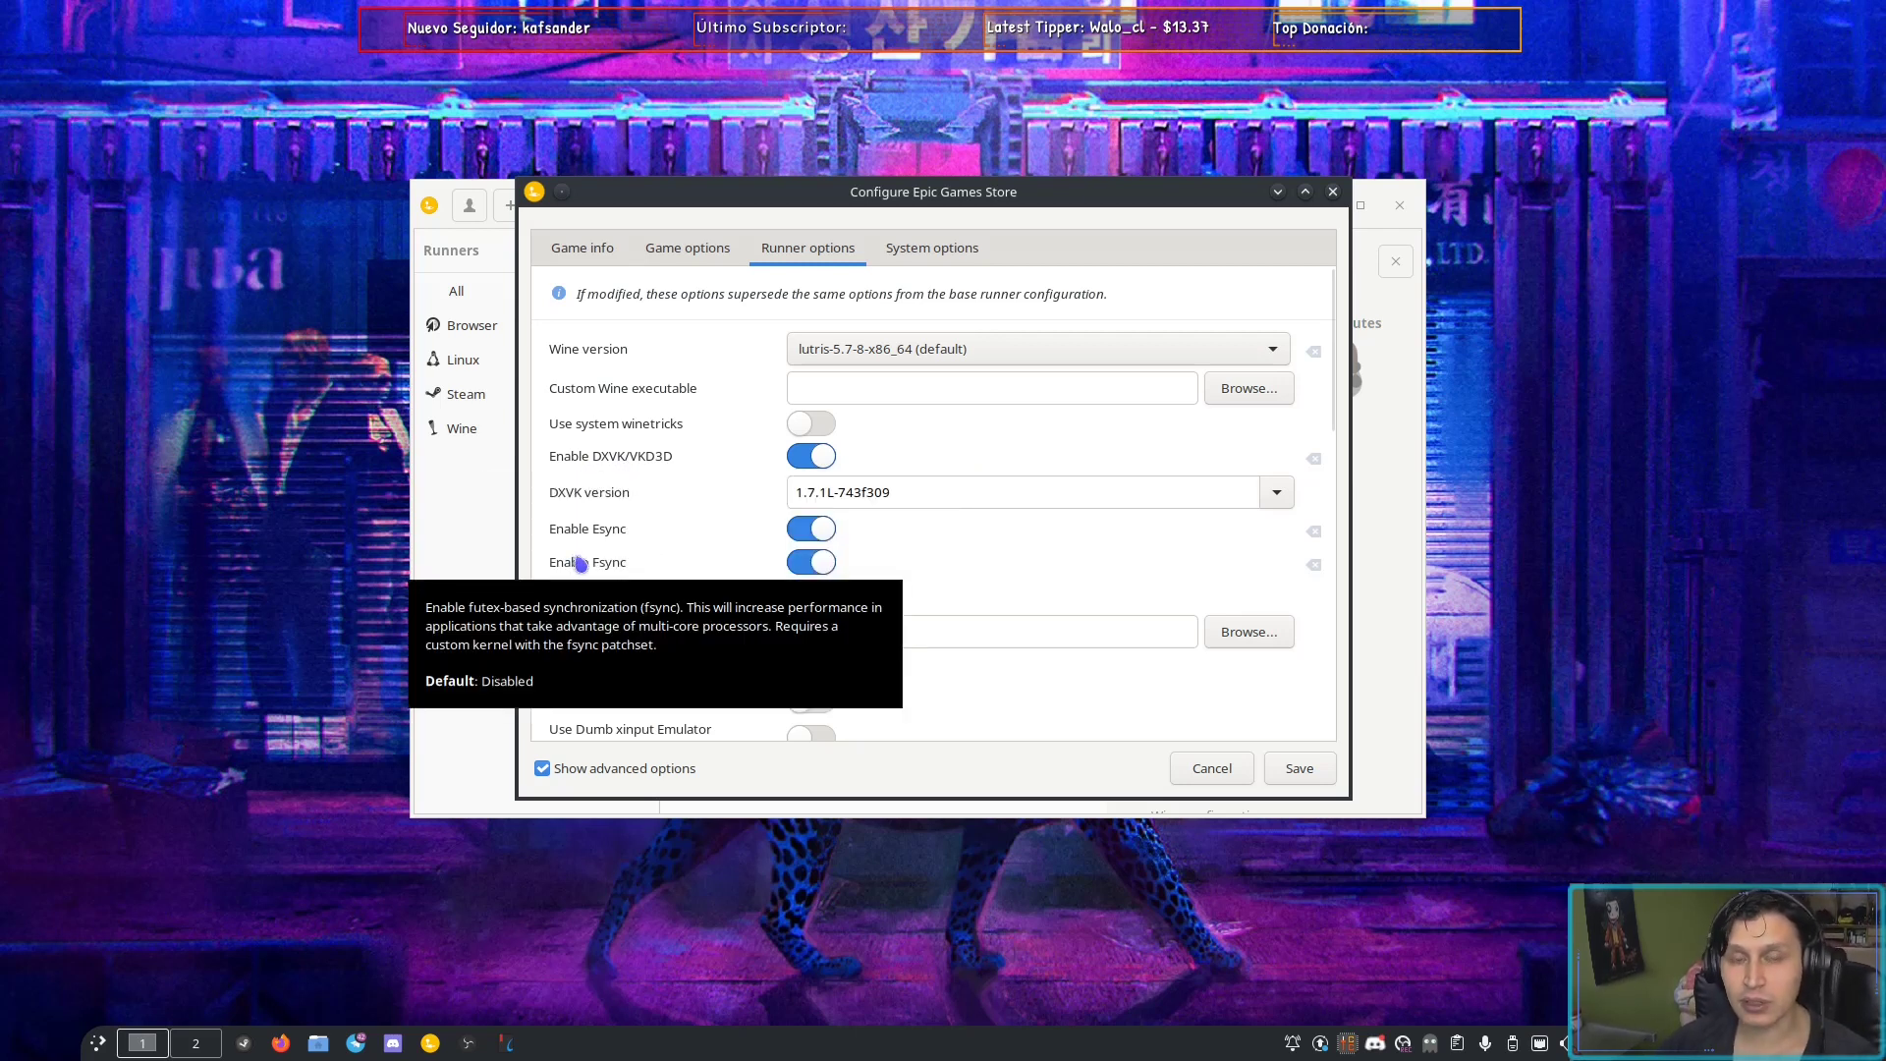
scroll(992, 560, "down", 1)
mouse_move(928, 611)
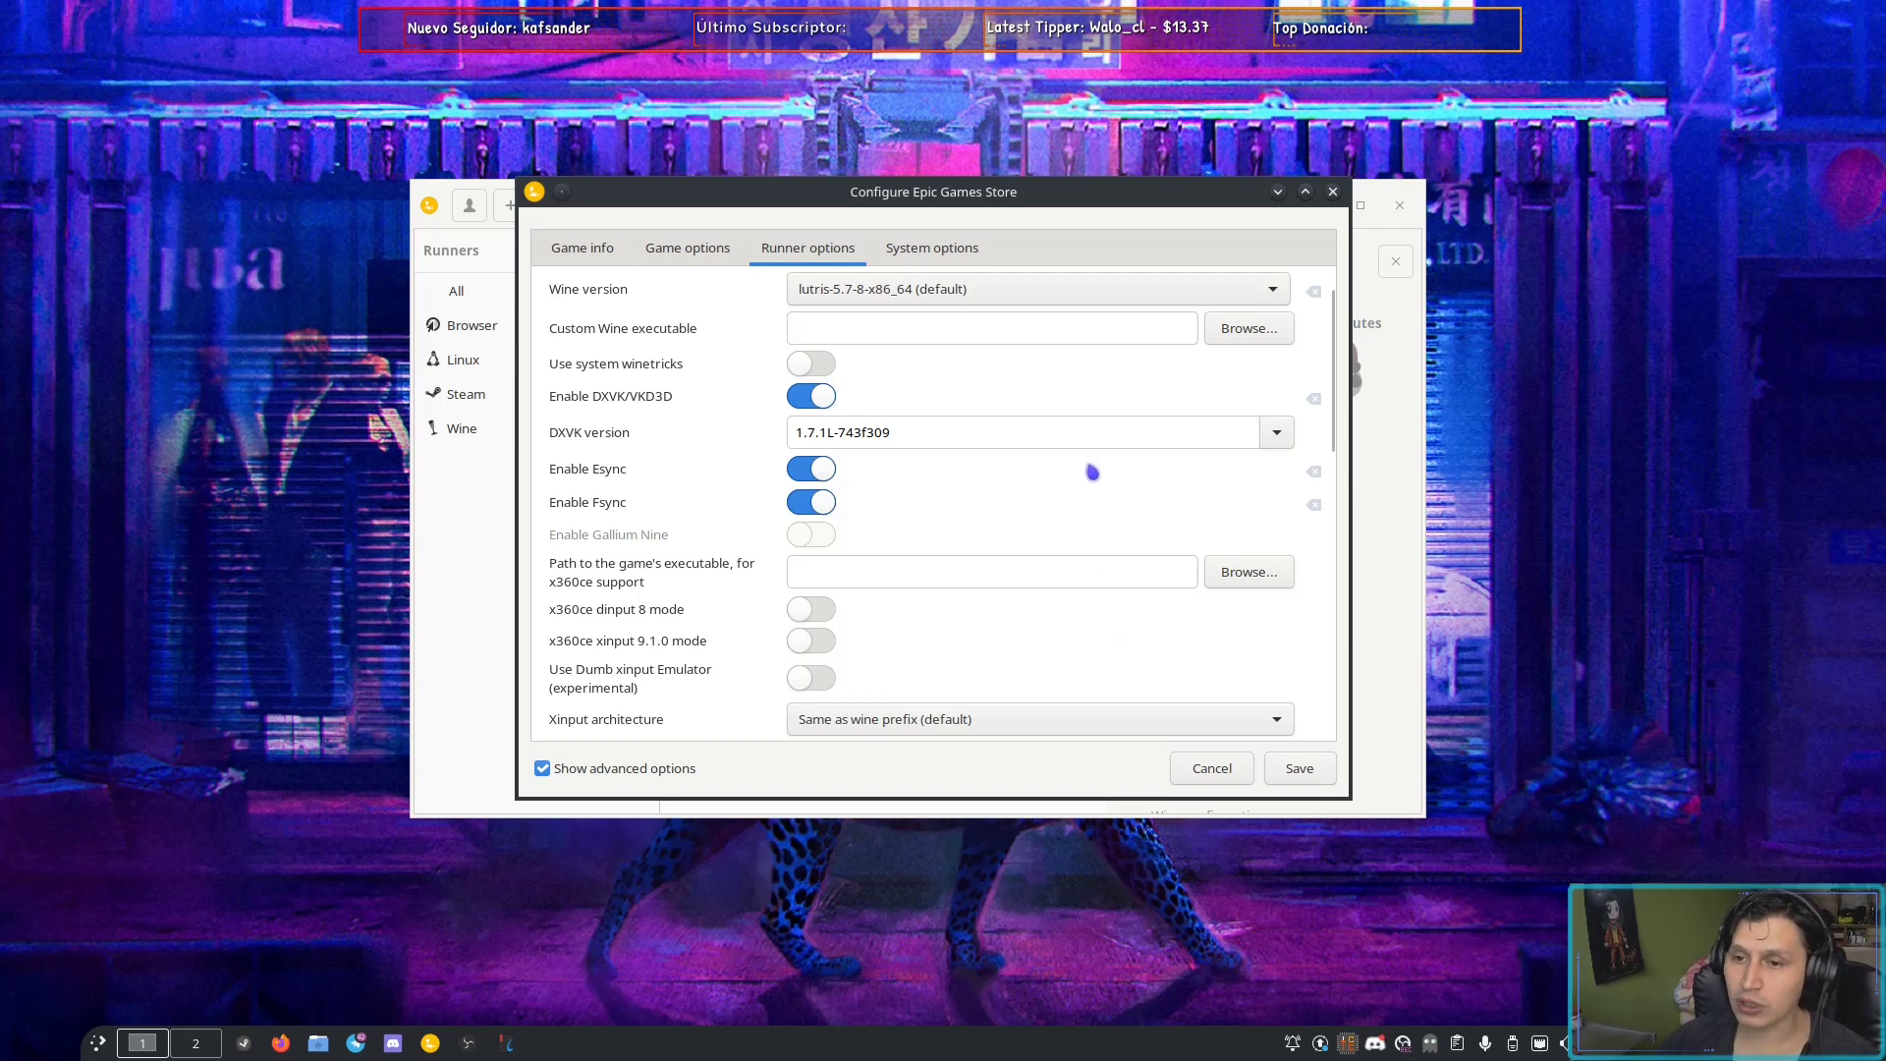
left_click(1298, 768)
mouse_move(955, 214)
left_mouse_down()
mouse_move(982, 215)
mouse_move(955, 210)
left_mouse_up()
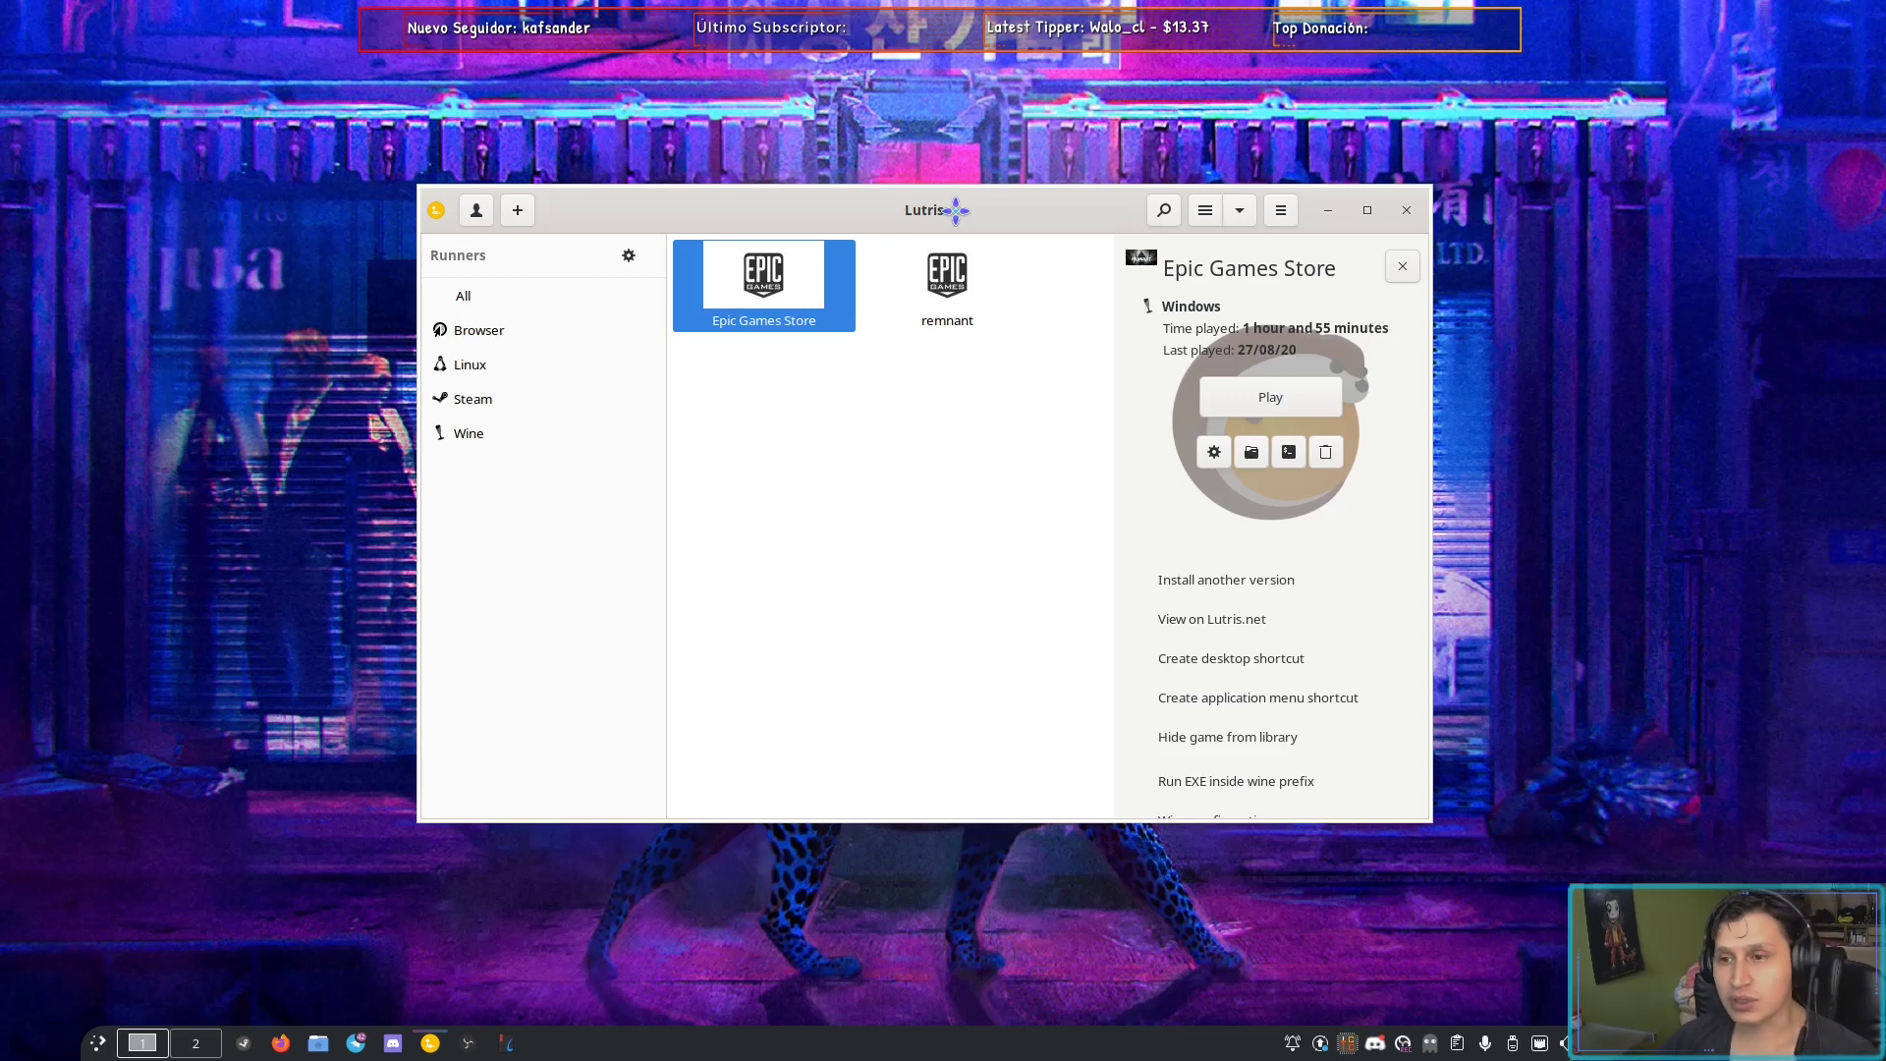
left_click_drag(956, 210, 944, 213)
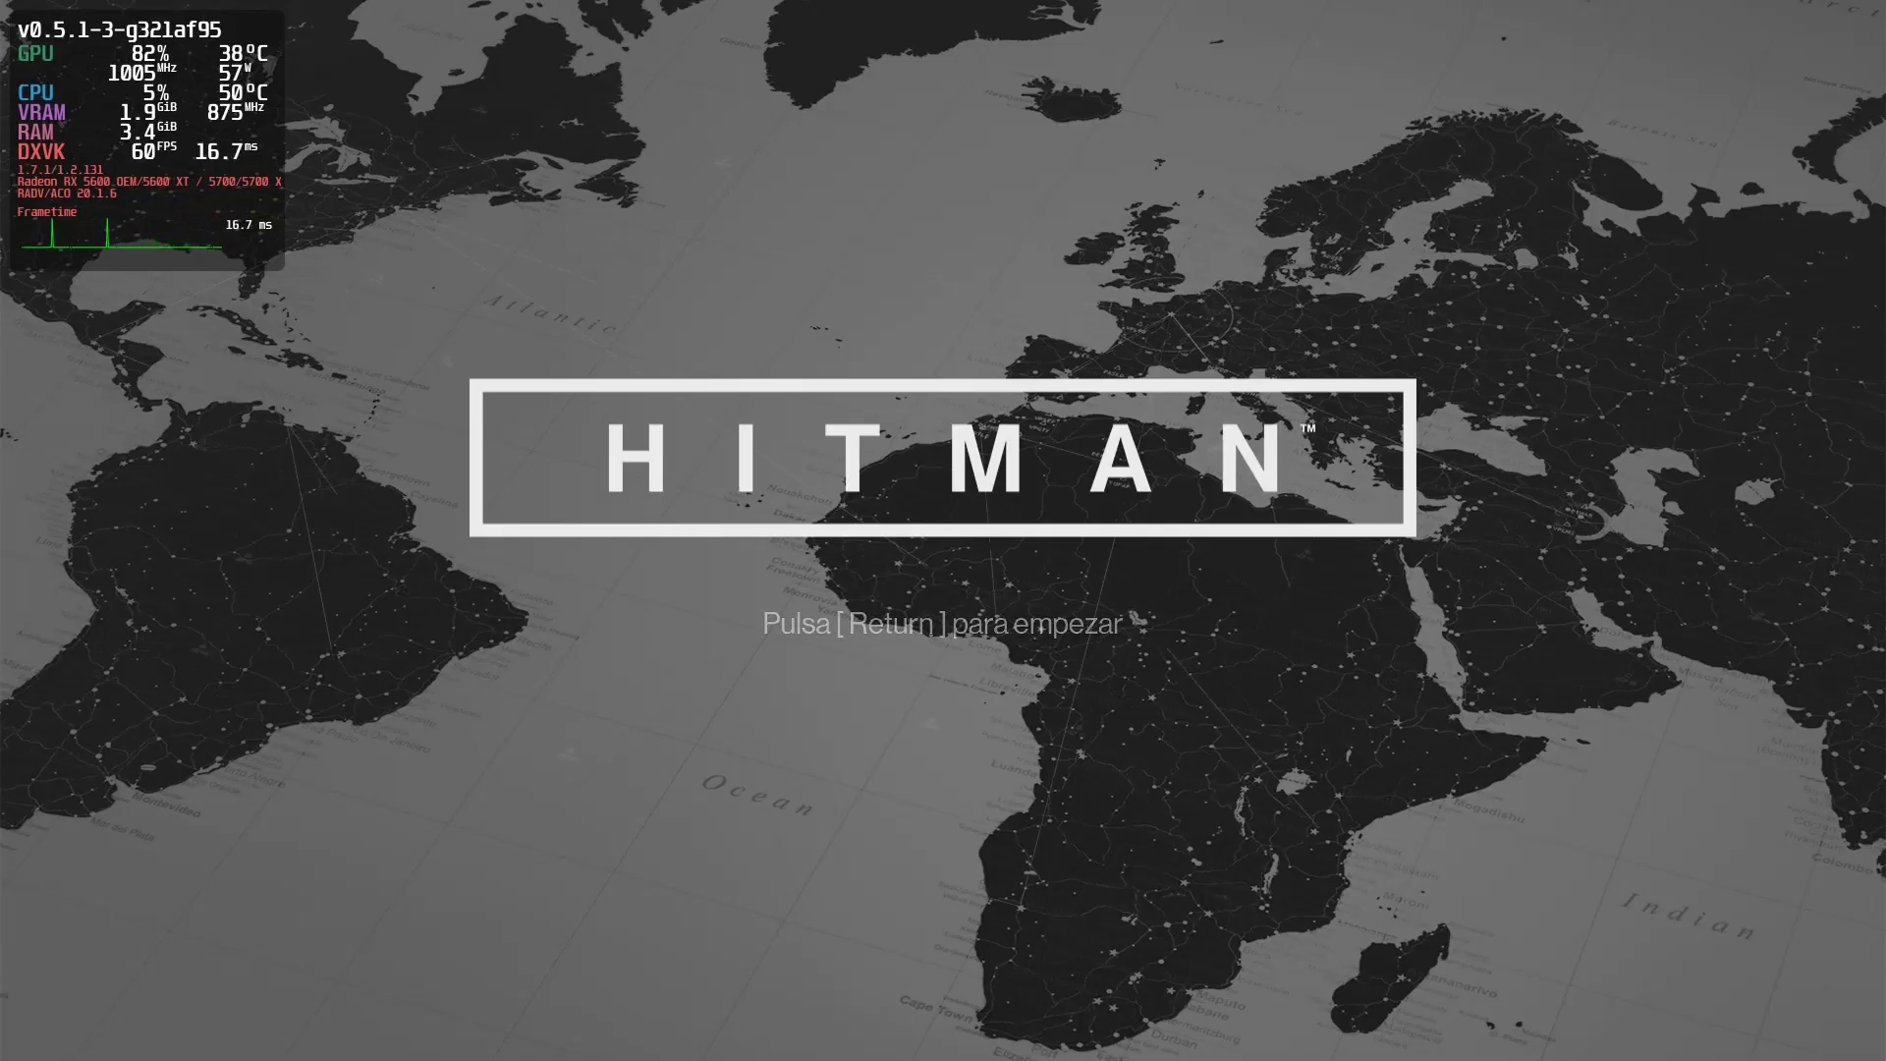
- Enter HITMAN from its title screen, examine the Gráficos settings under Opciones and leave them
key("Return")
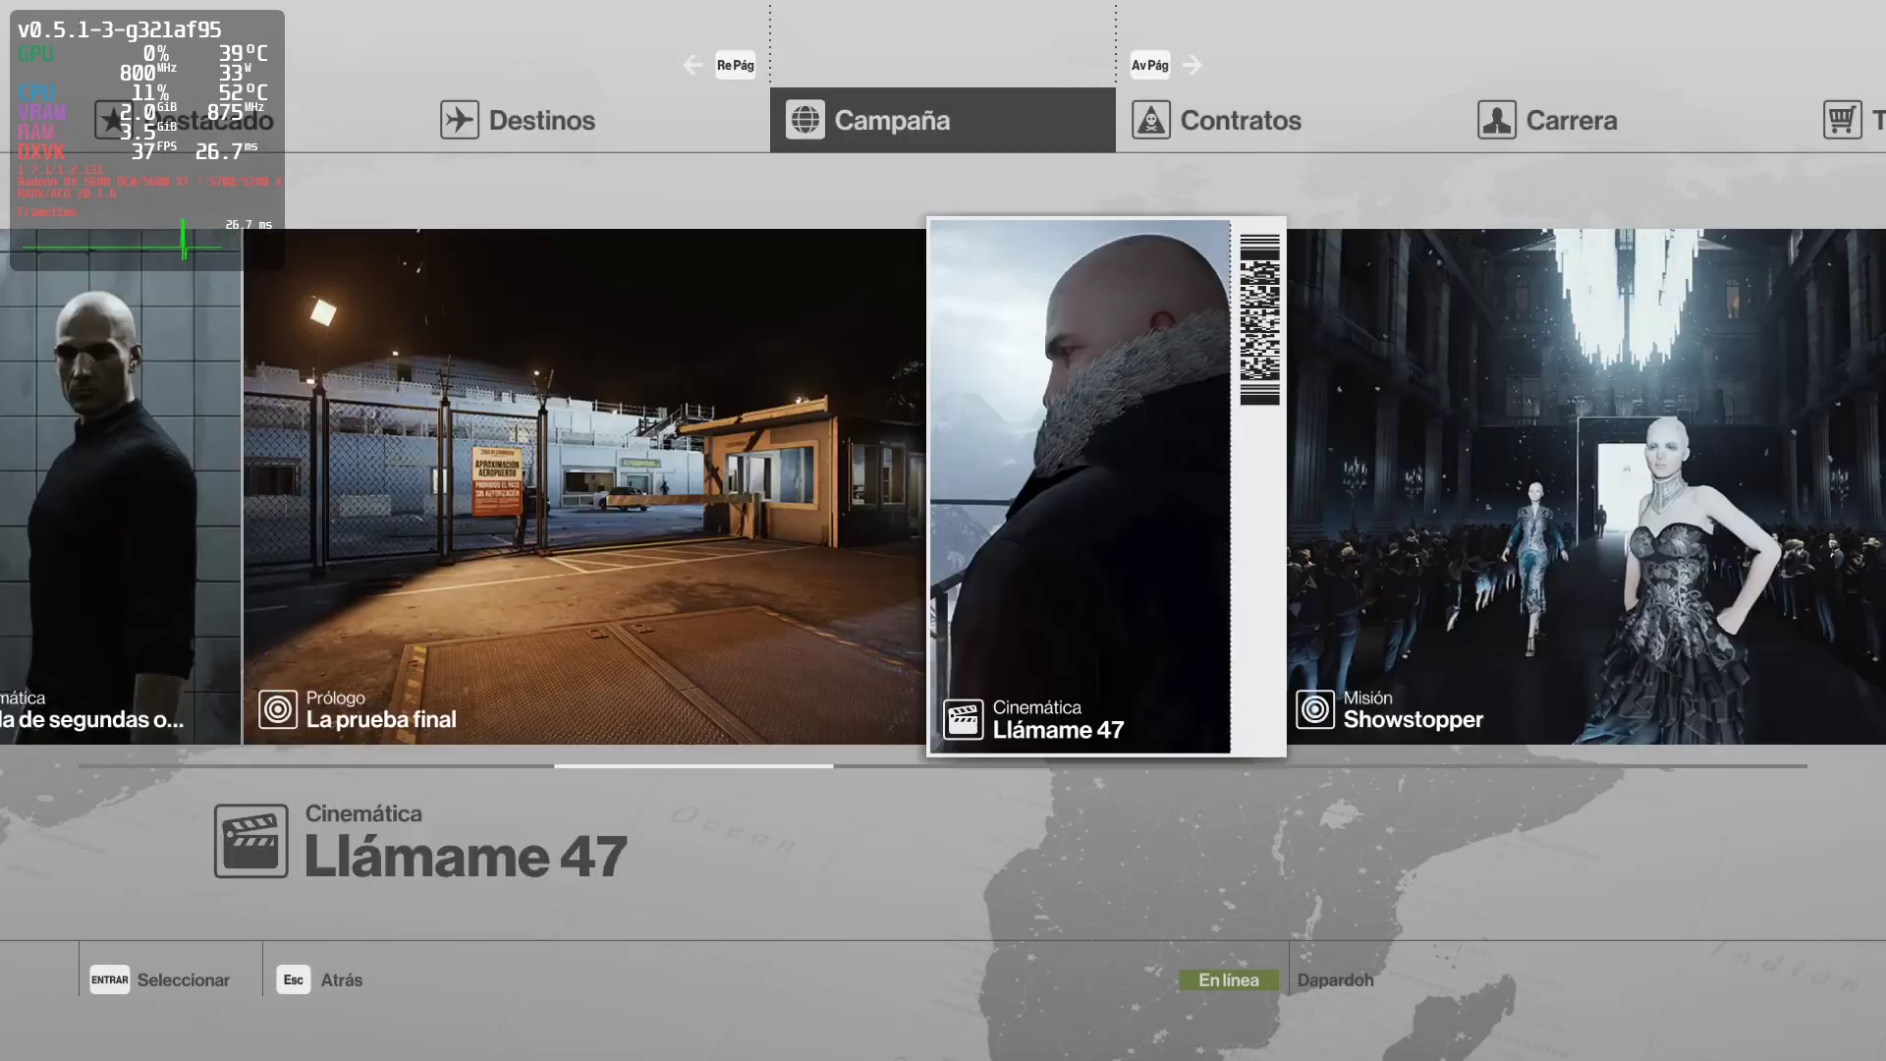
left_click(1552, 138)
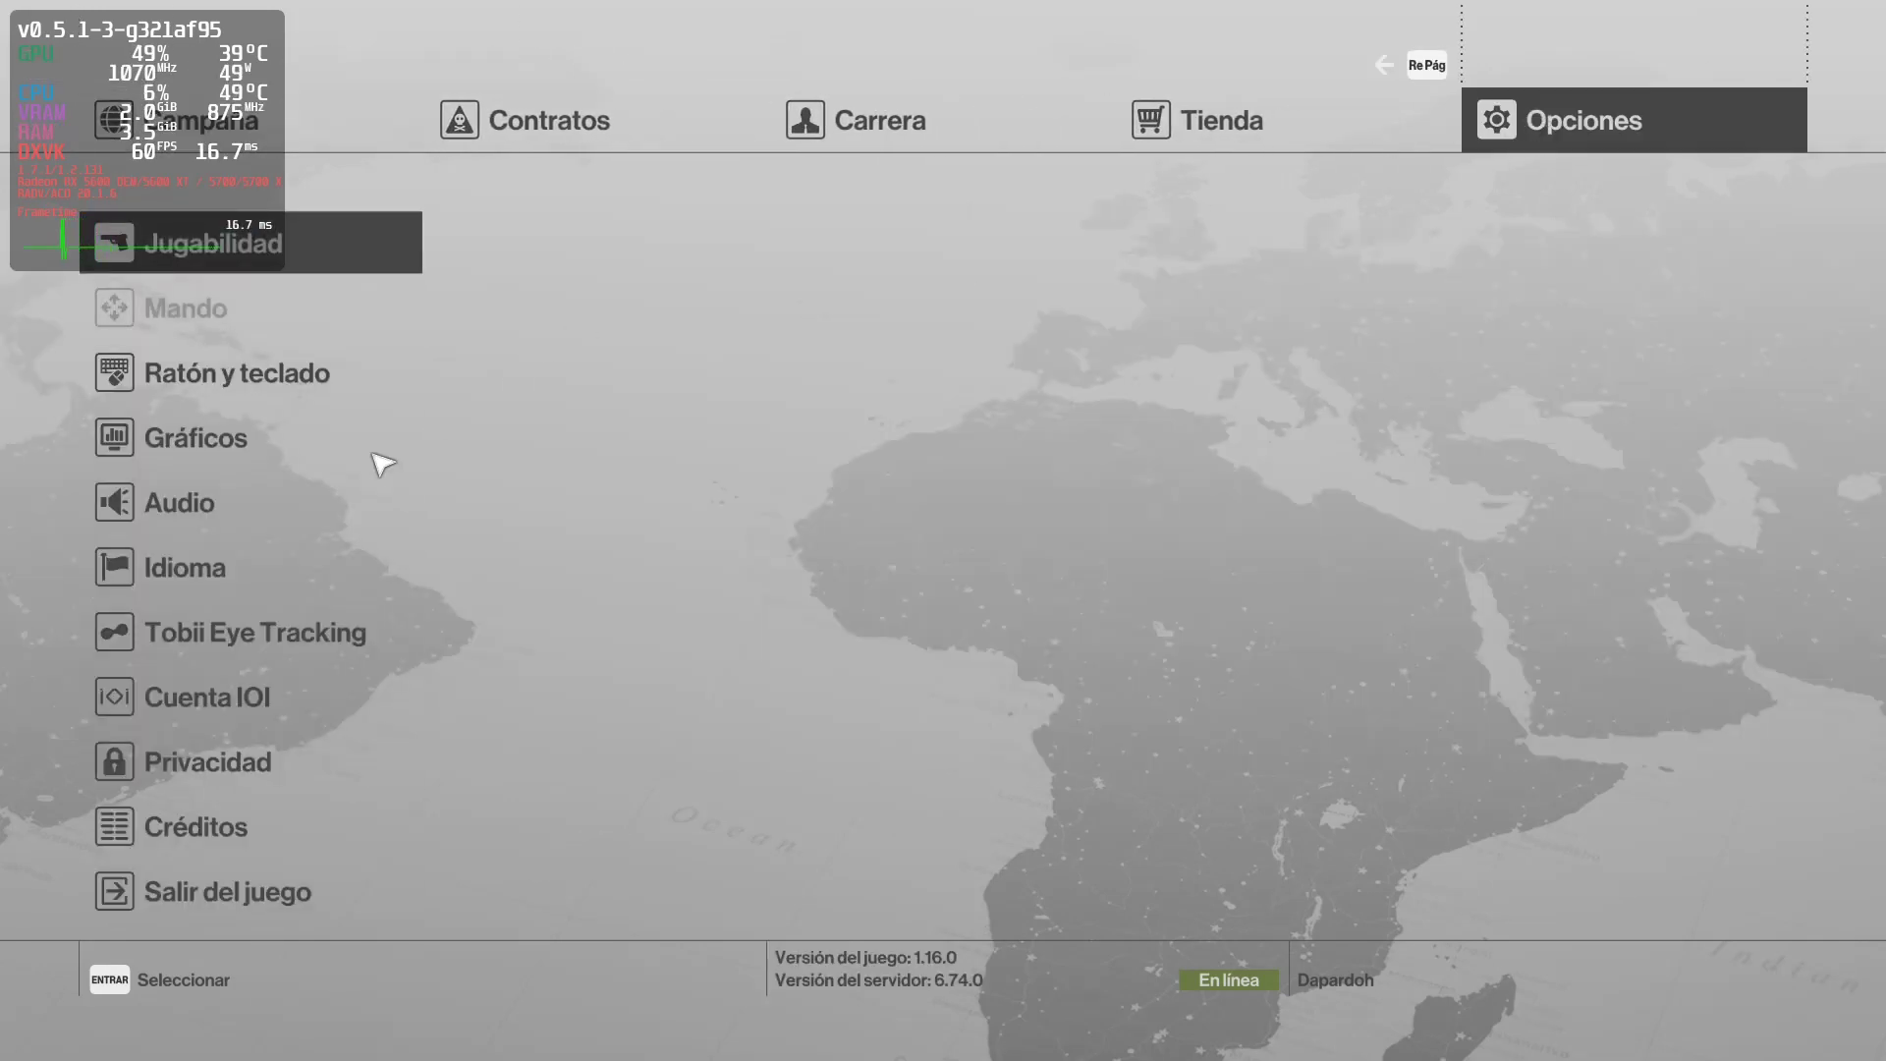
left_click(217, 460)
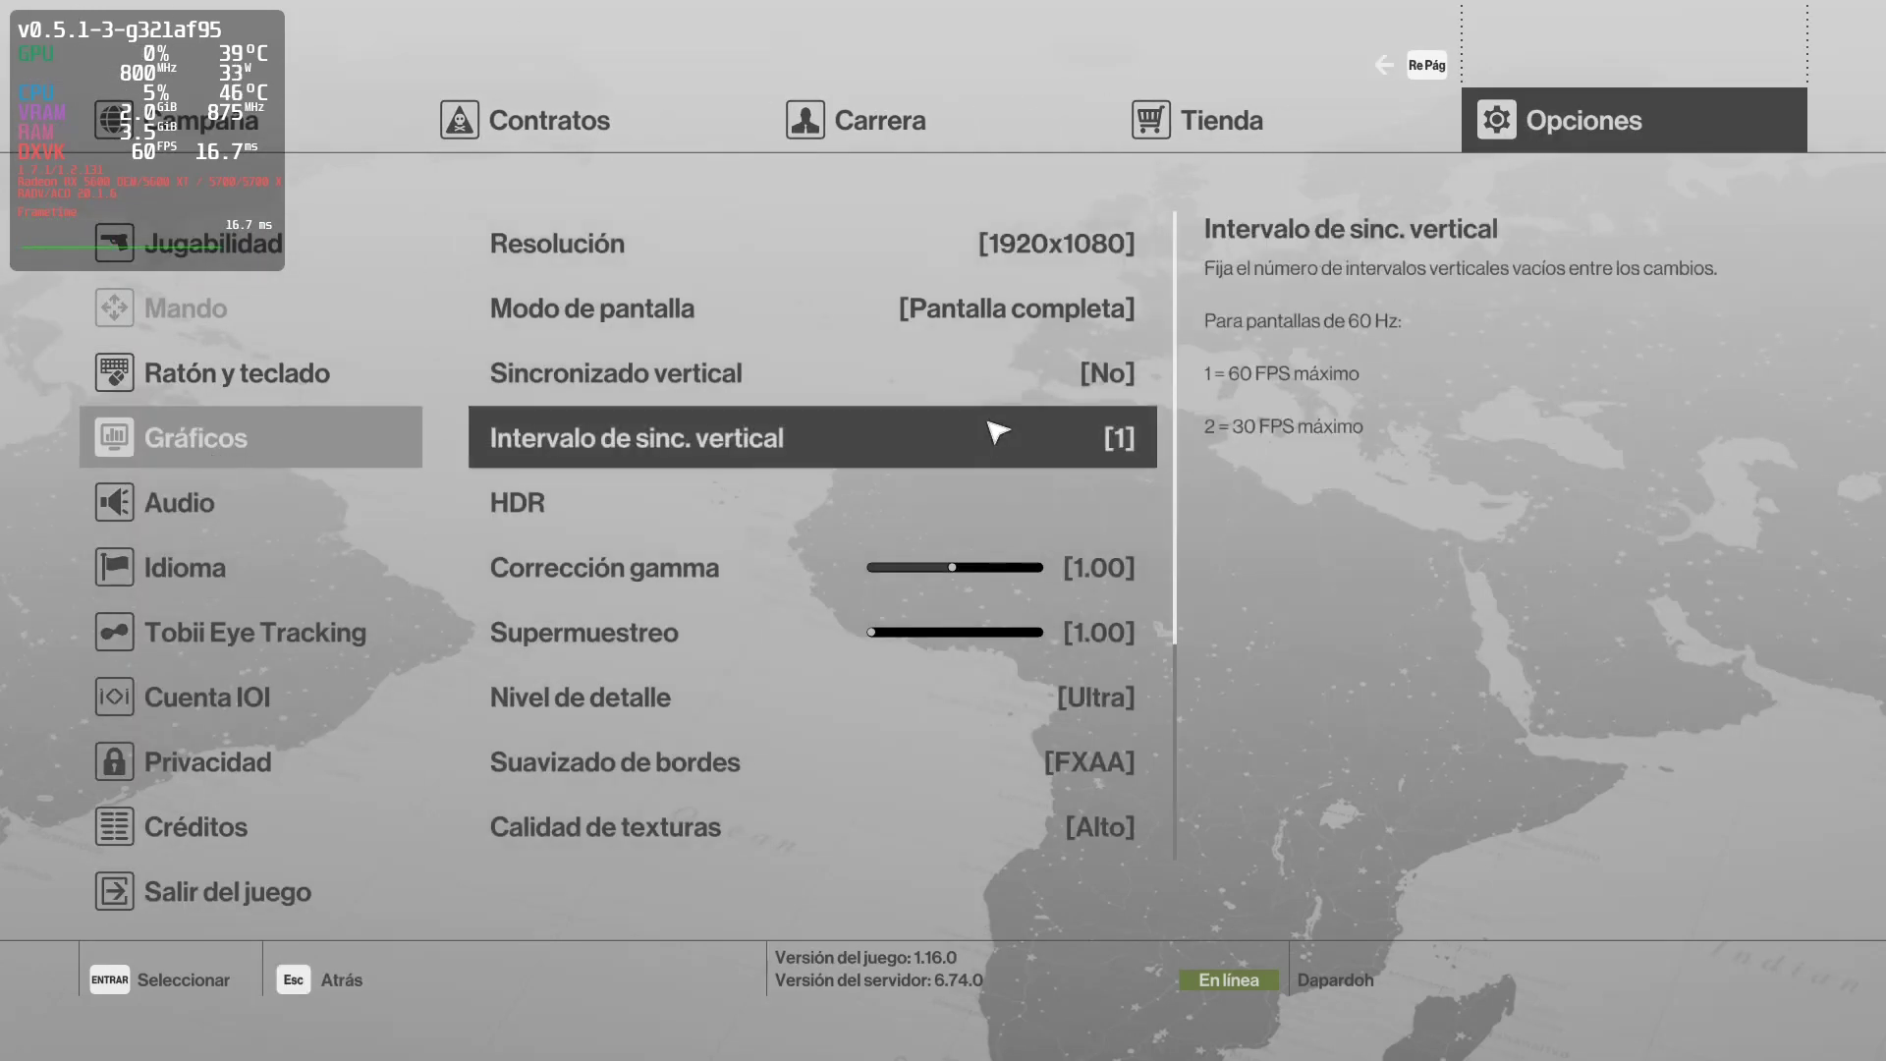
scroll(1078, 512, "down", 5)
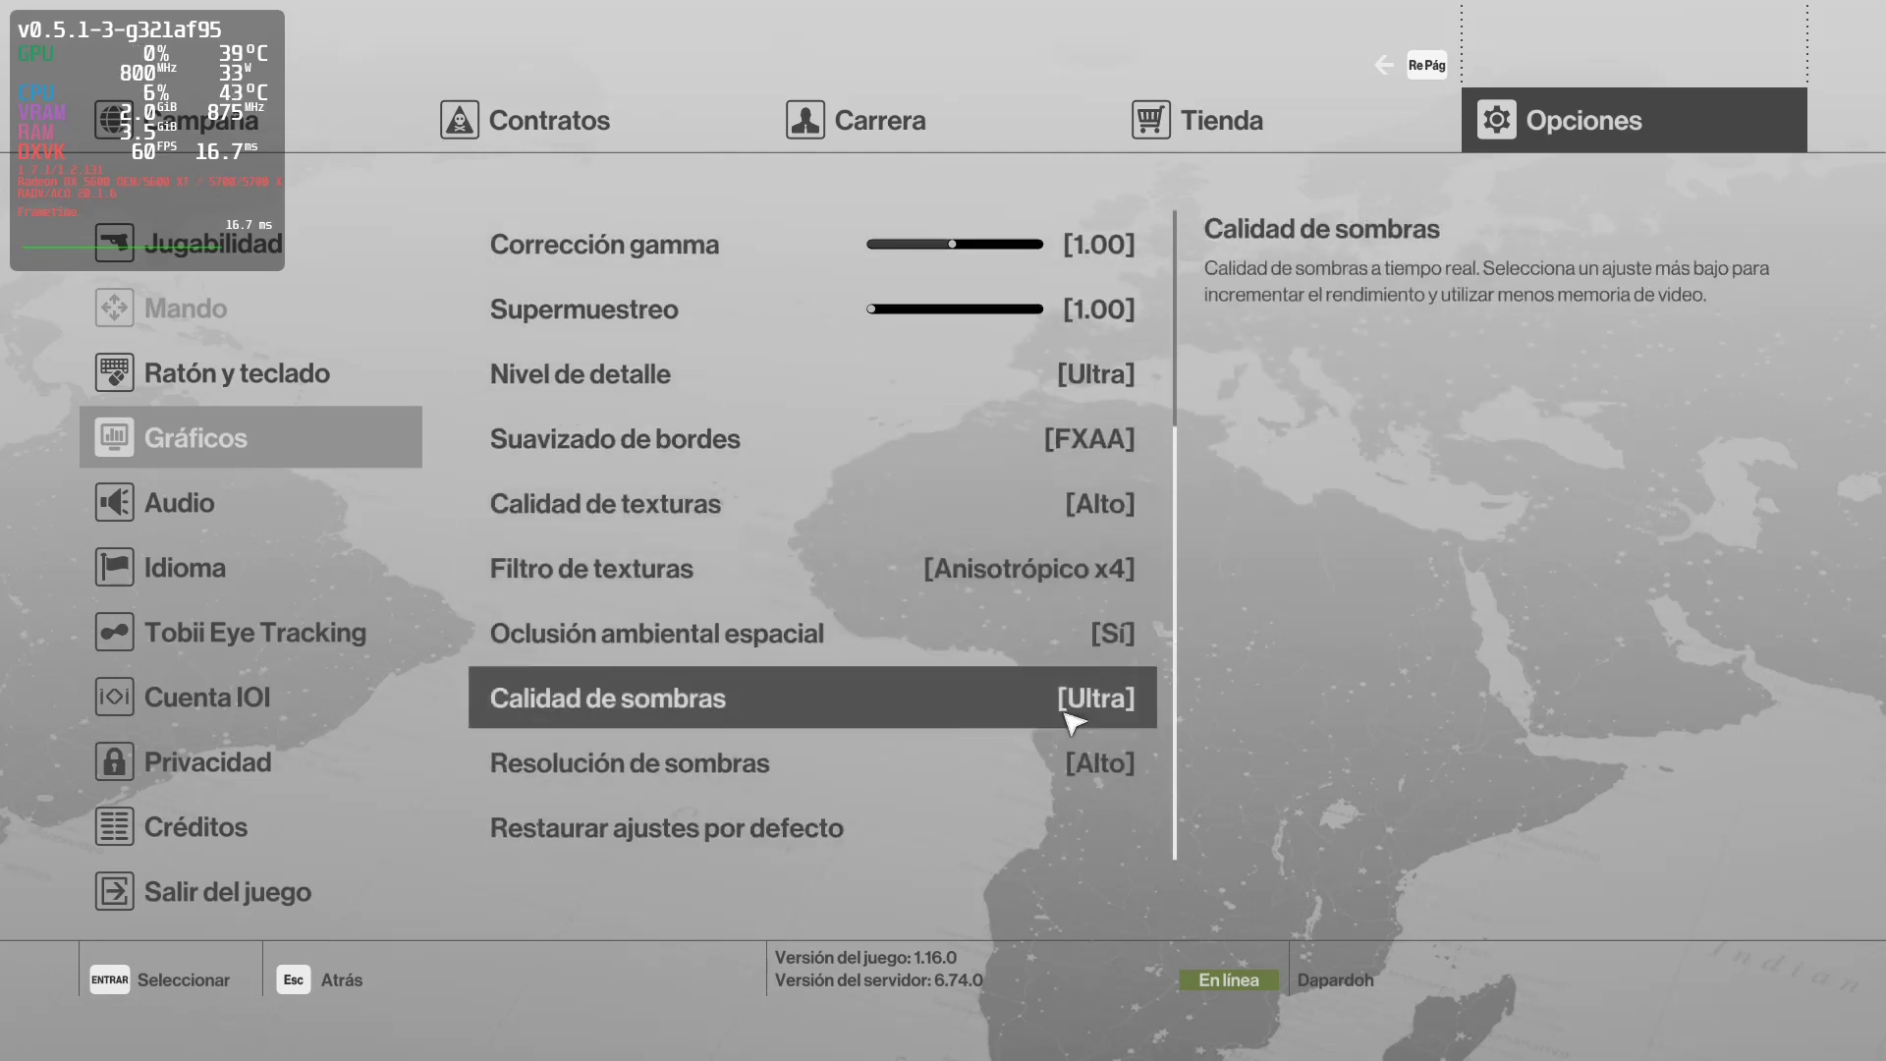
key("Escape")
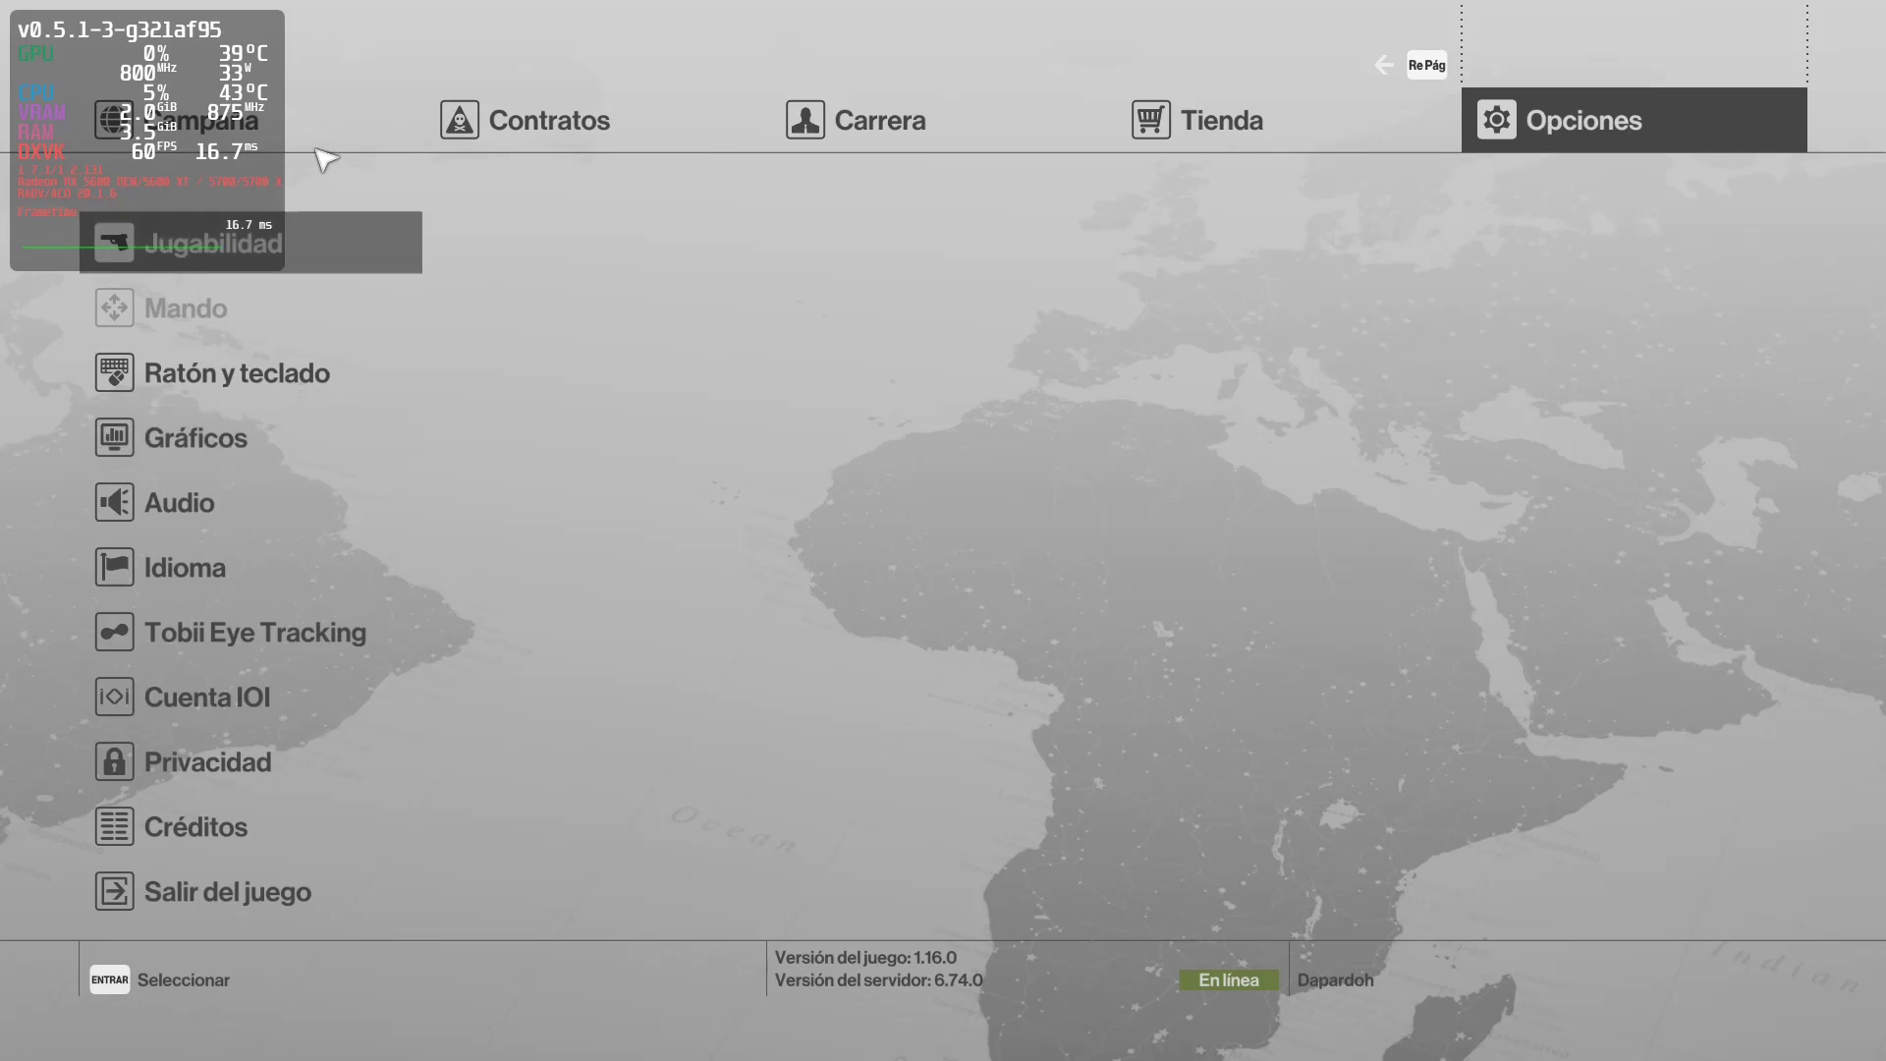
- Start playing the Entrenamiento guiado prologue mission from the Temporada 1 campaign
left_click(454, 124)
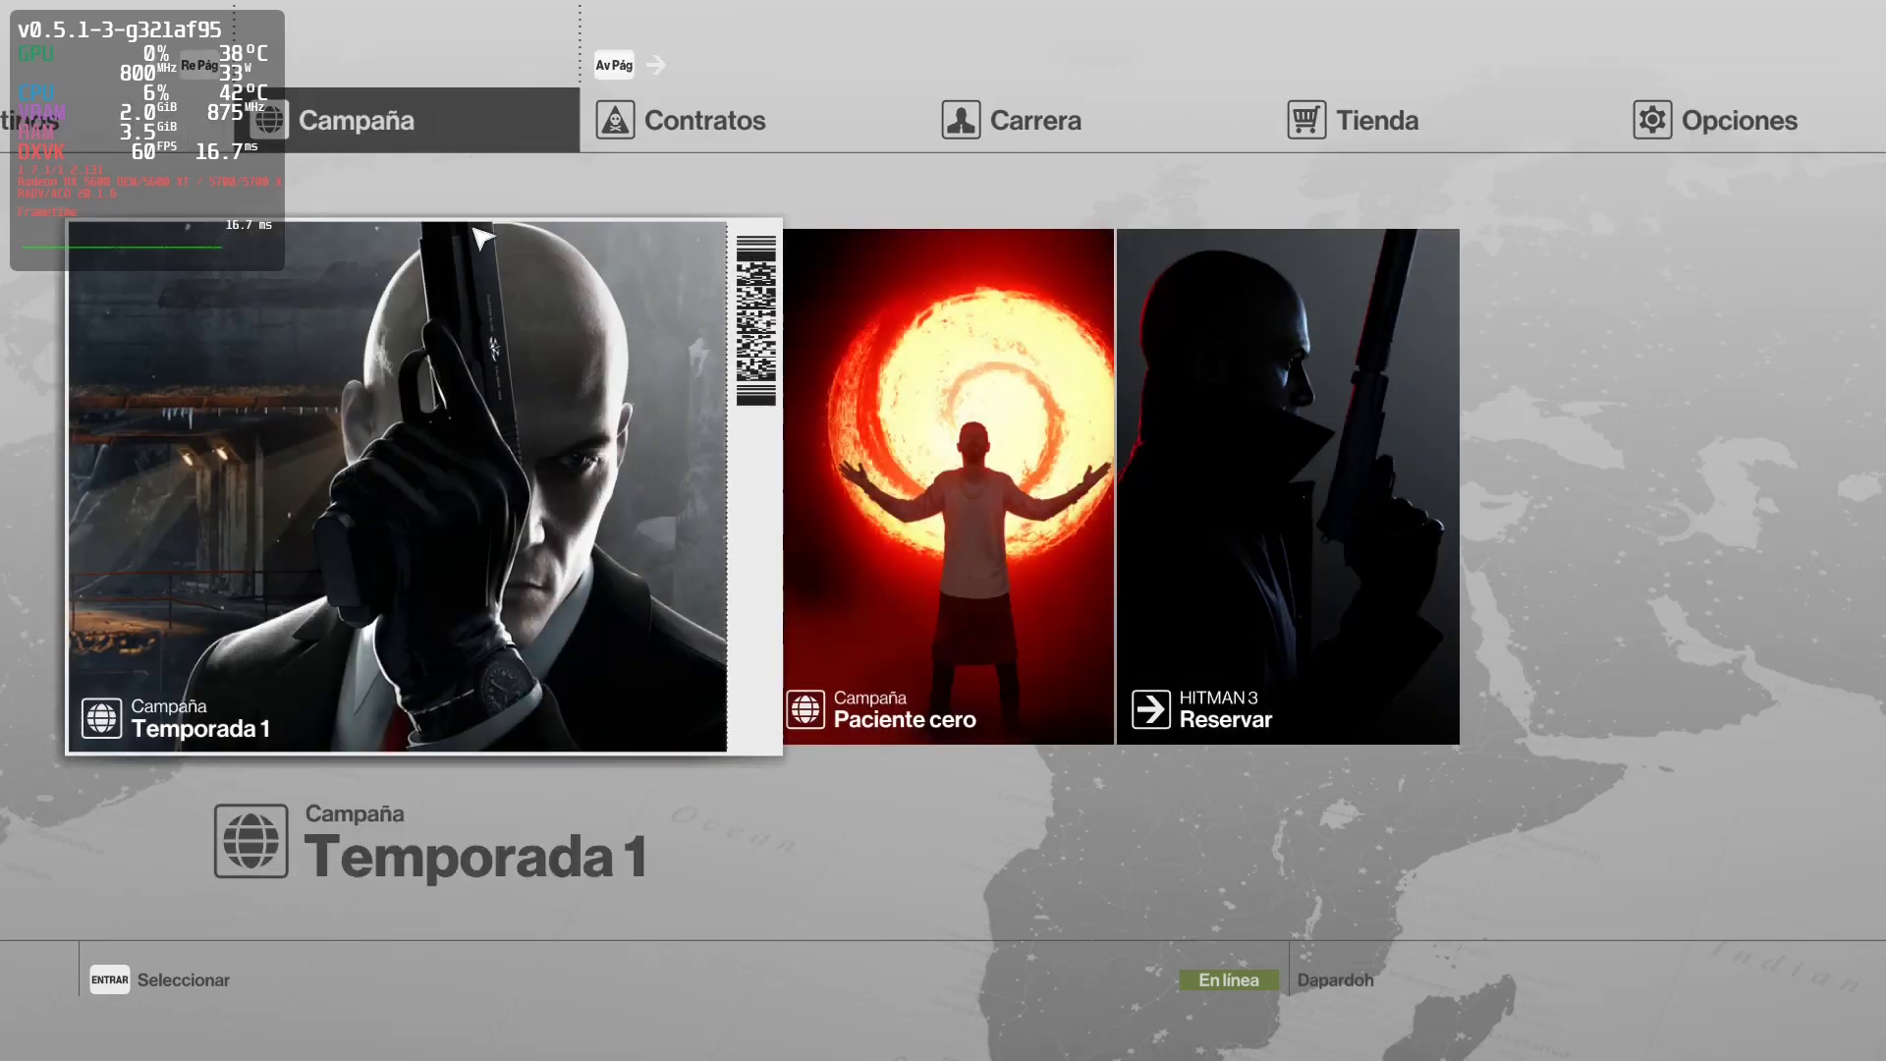
left_click(447, 558)
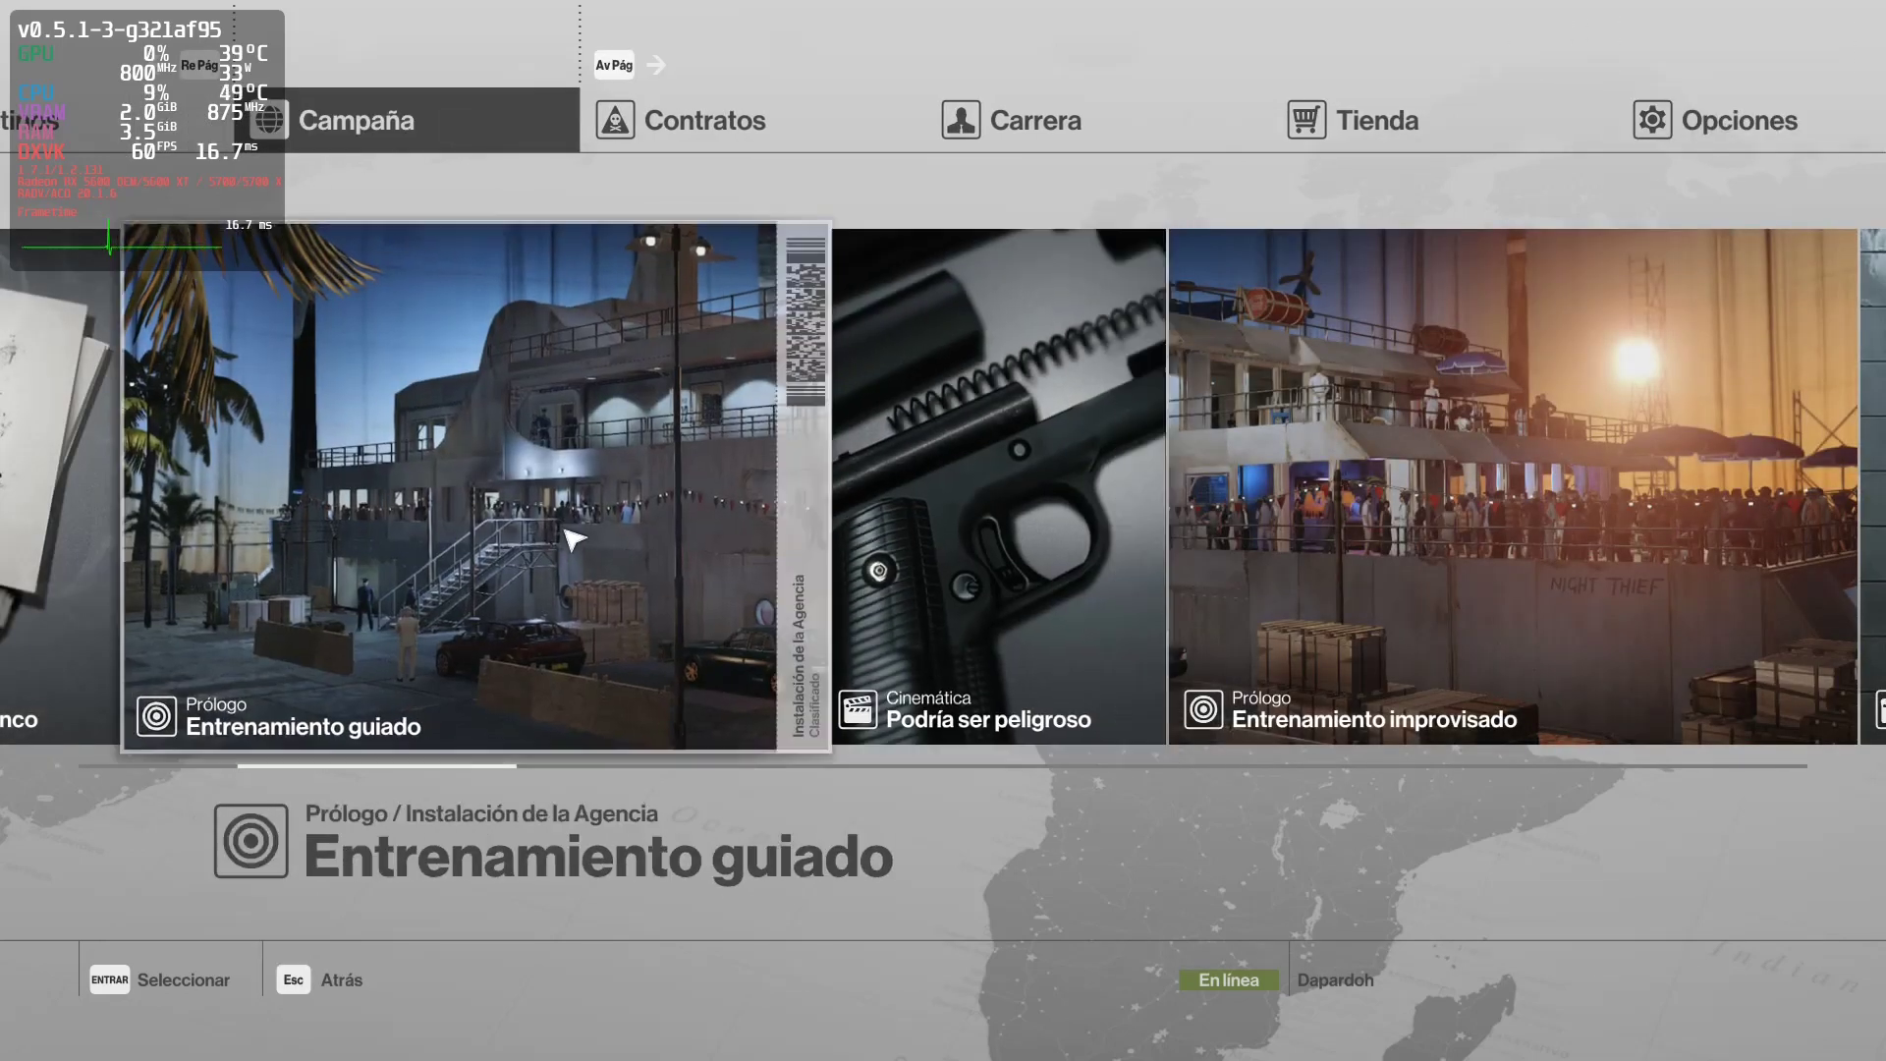
left_click(573, 538)
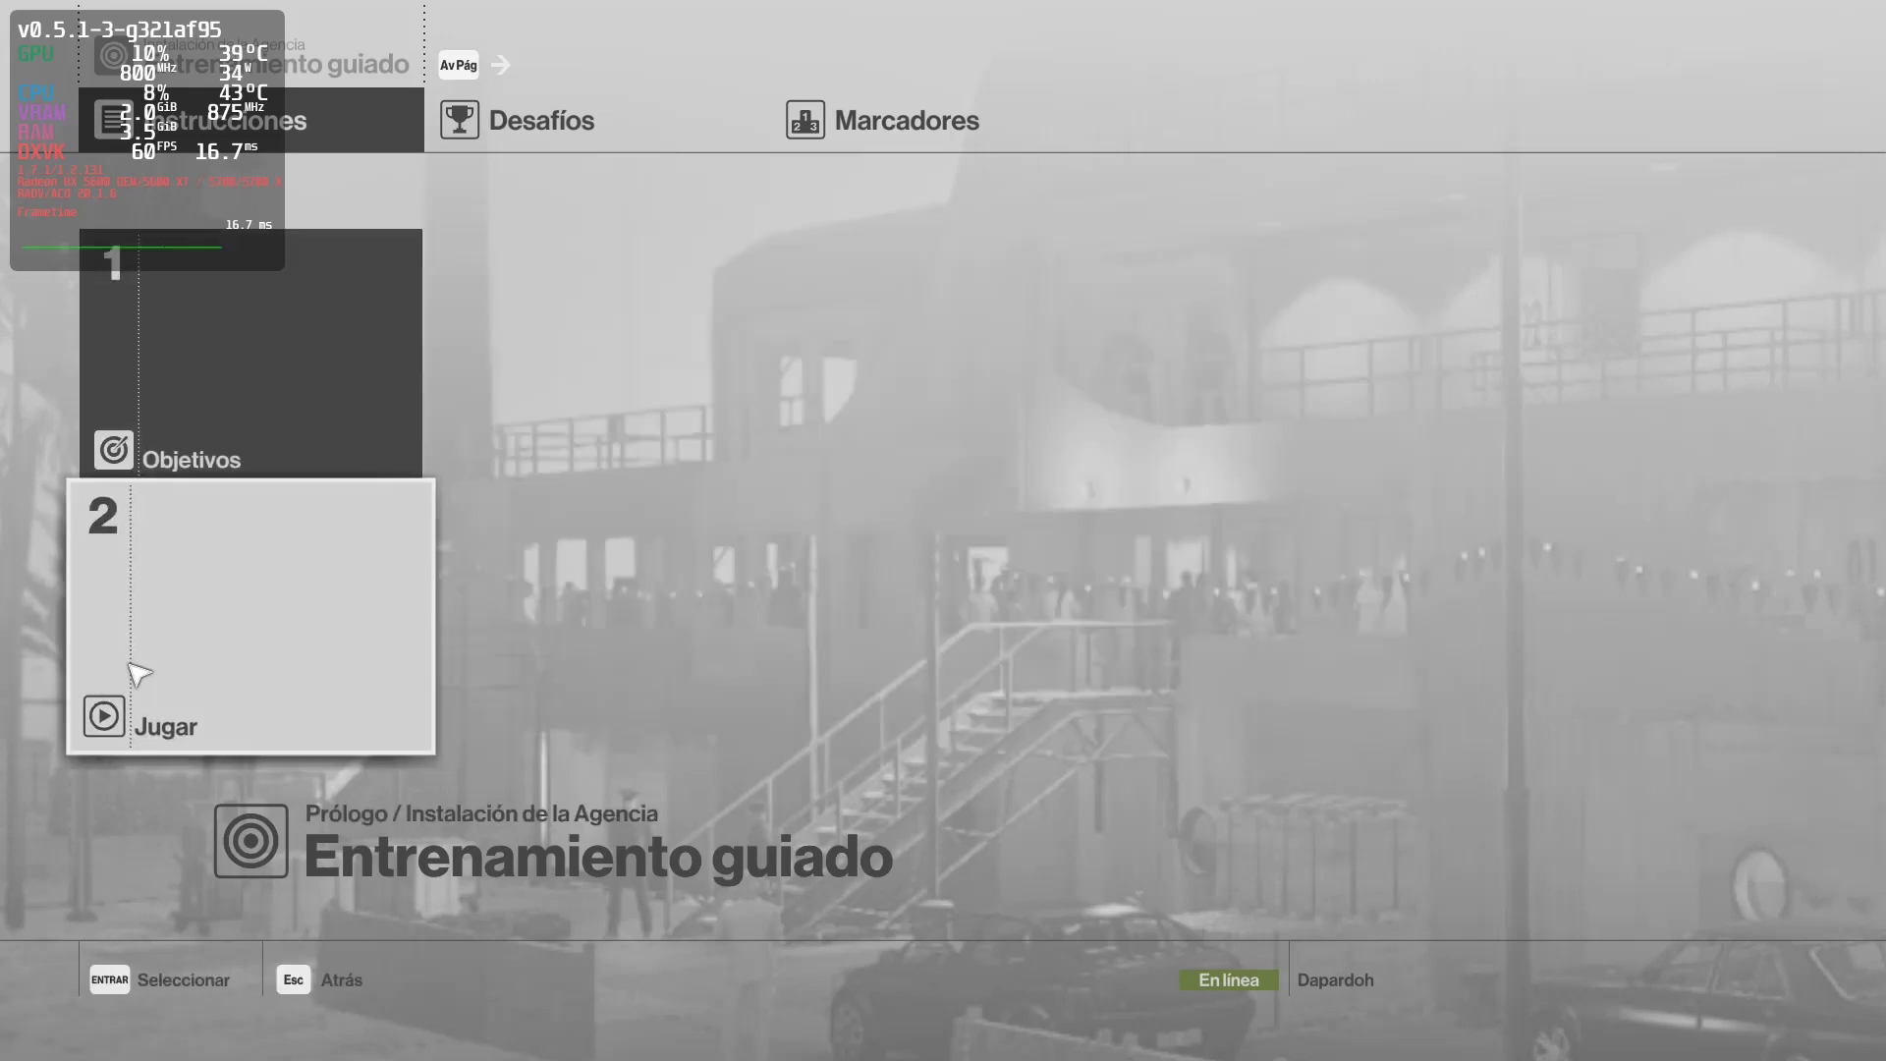
left_click(160, 767)
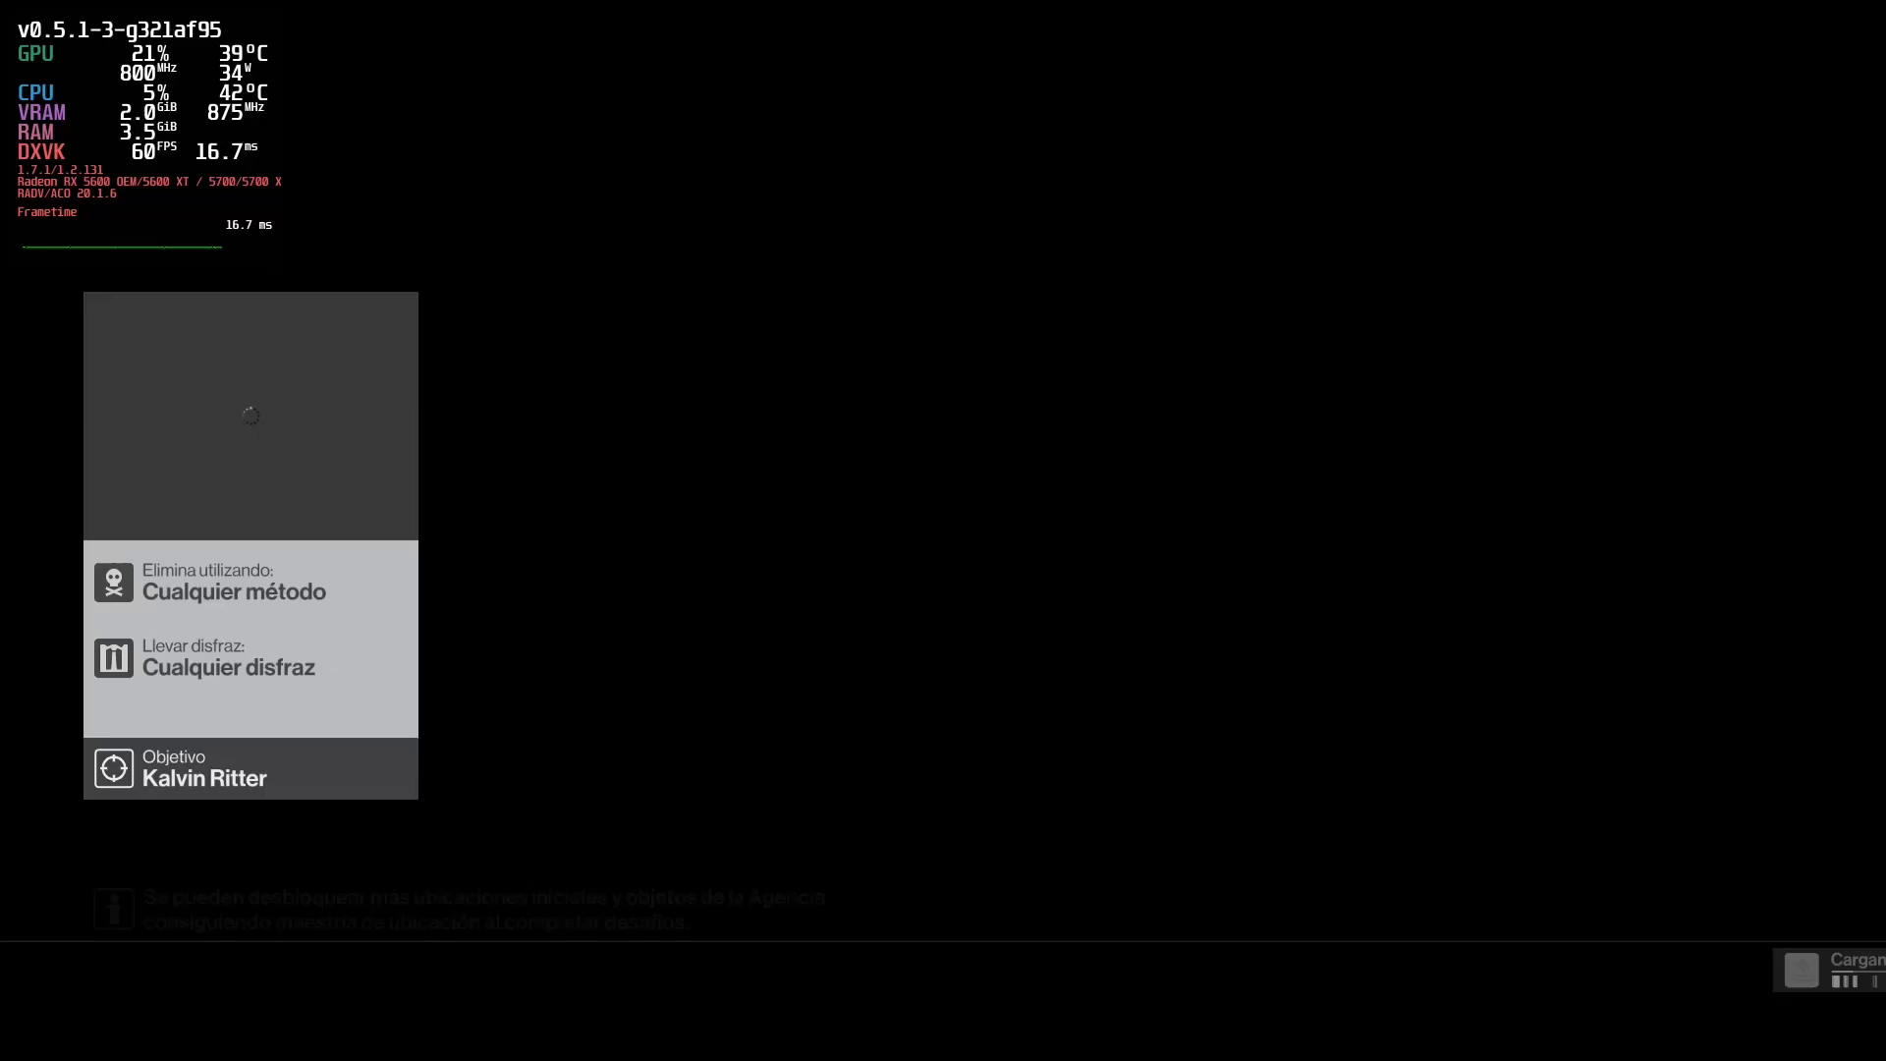